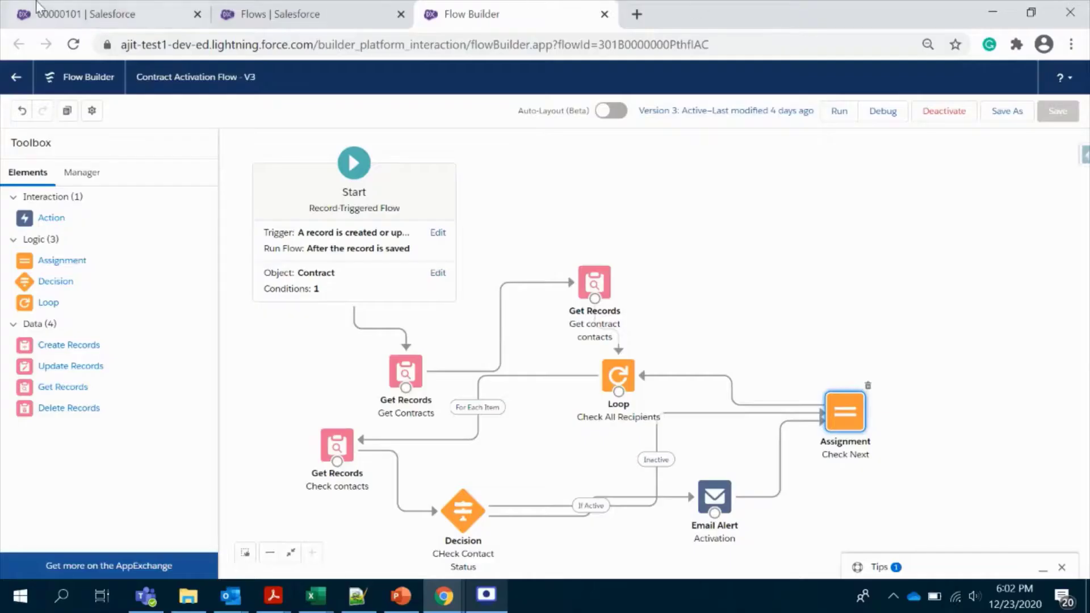
- Review the draft contract's related contract contacts and check the Negotiator contact's Status field in its details, returning to the contract
{"action": "left_click", "coordinate": [135, 11]}
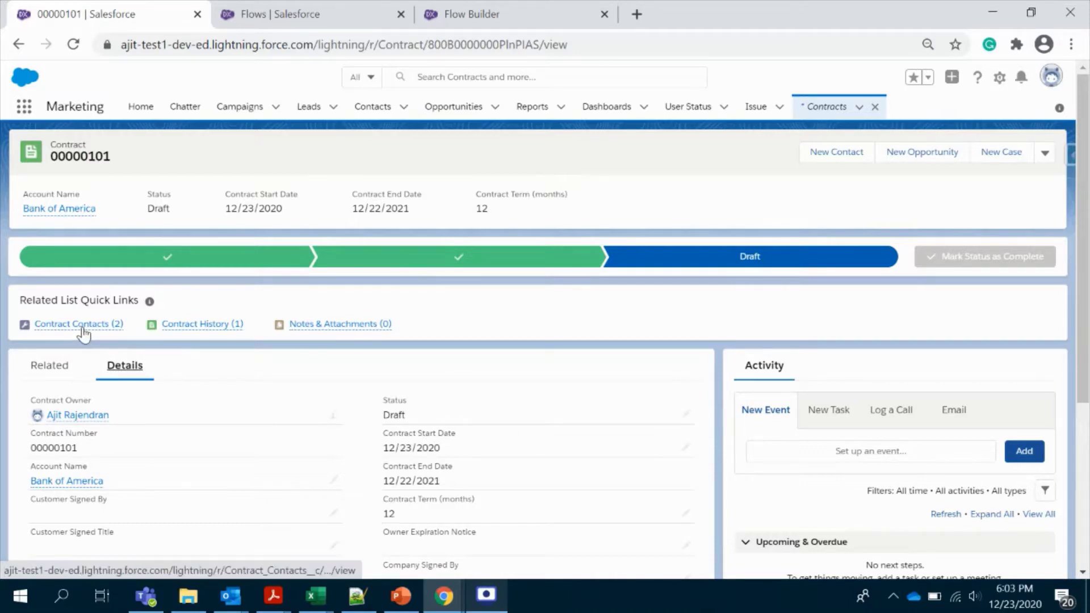
{"action": "mouse_move", "coordinate": [83, 333]}
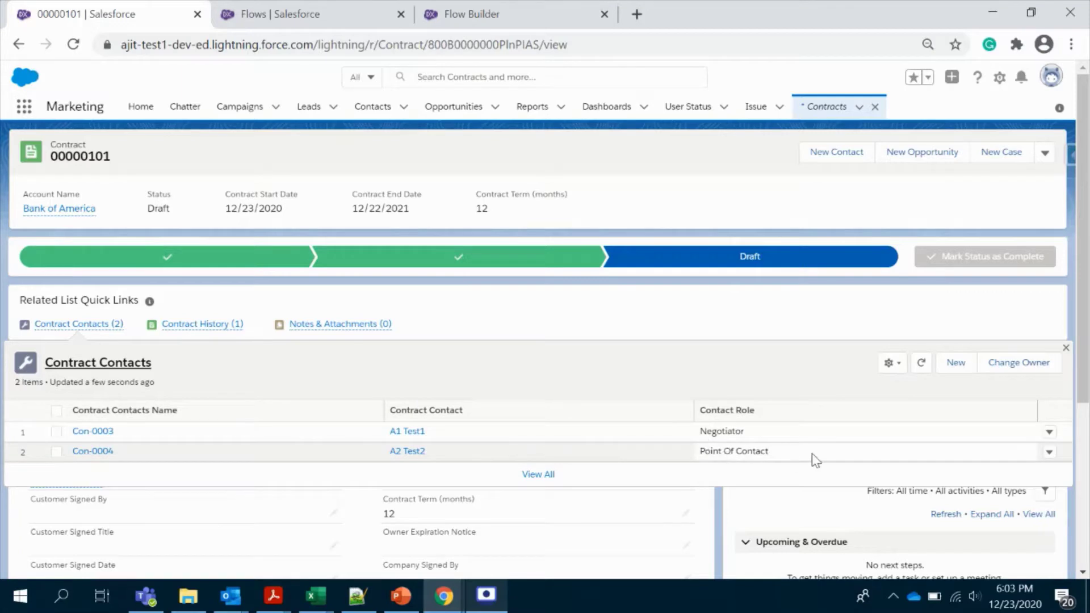
{"action": "left_click", "coordinate": [419, 432]}
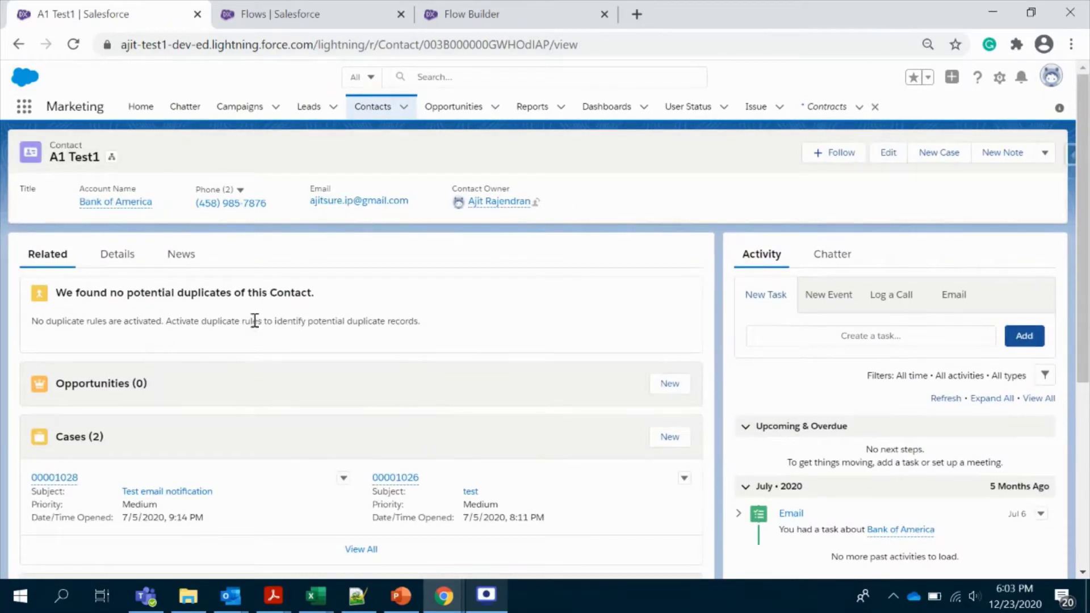
{"action": "left_click", "coordinate": [116, 257]}
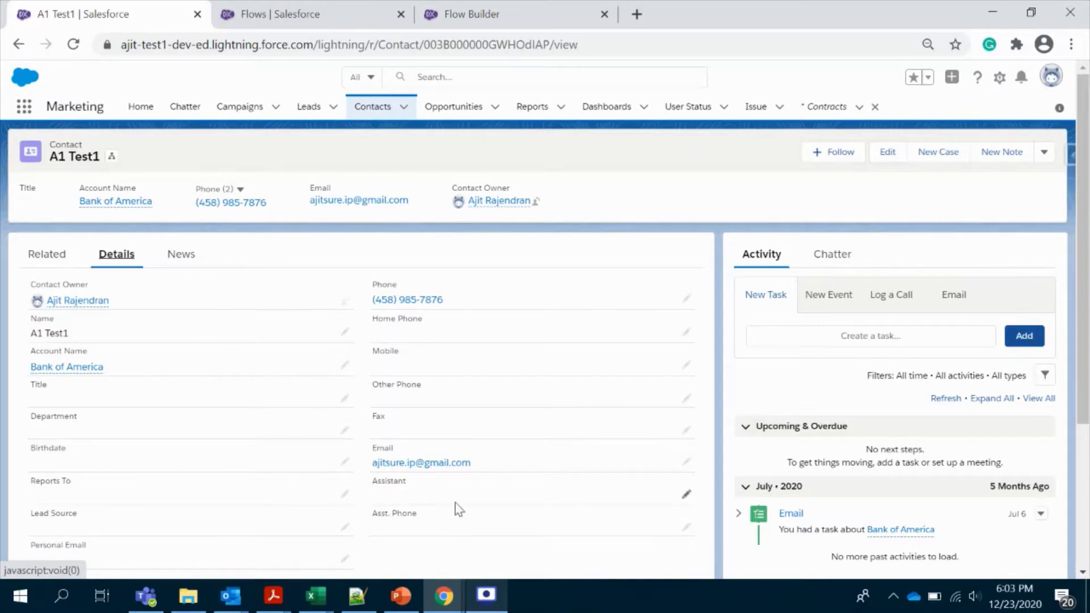
{"action": "scroll", "coordinate": [478, 517], "scroll_direction": "down", "scroll_amount": 3}
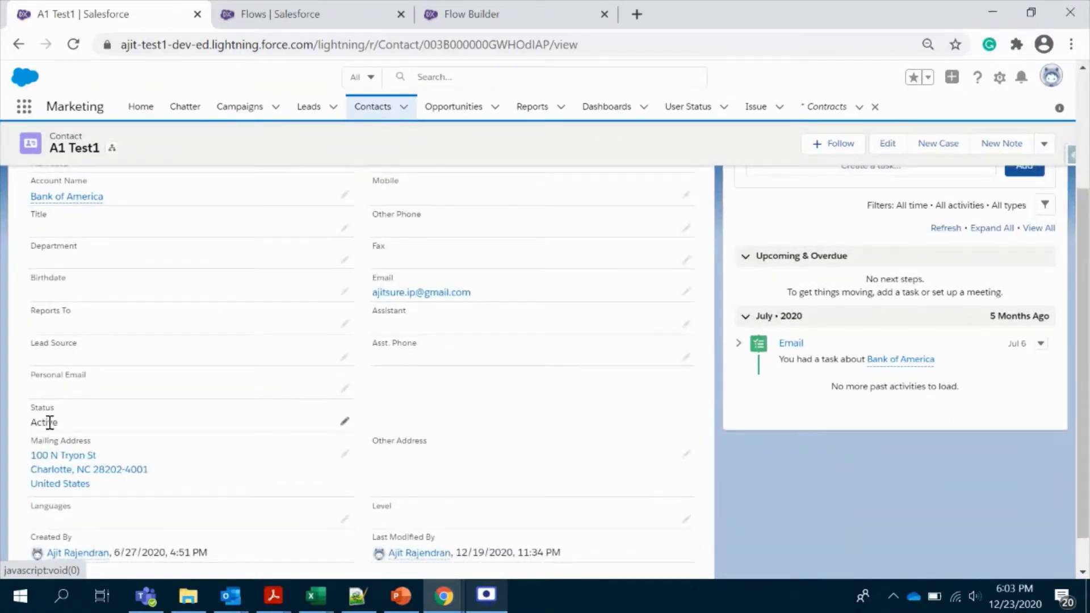
{"action": "left_click", "coordinate": [20, 44]}
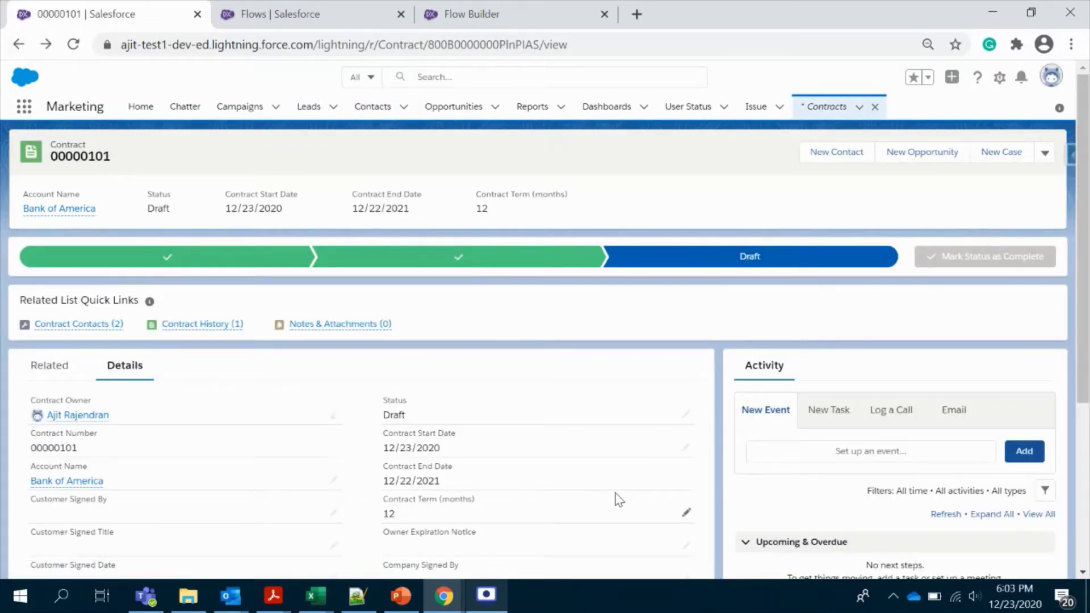
- Check which Status options the contract offers, leaving the record without saving any edit
{"action": "double_click", "coordinate": [418, 420]}
{"action": "left_click", "coordinate": [415, 432]}
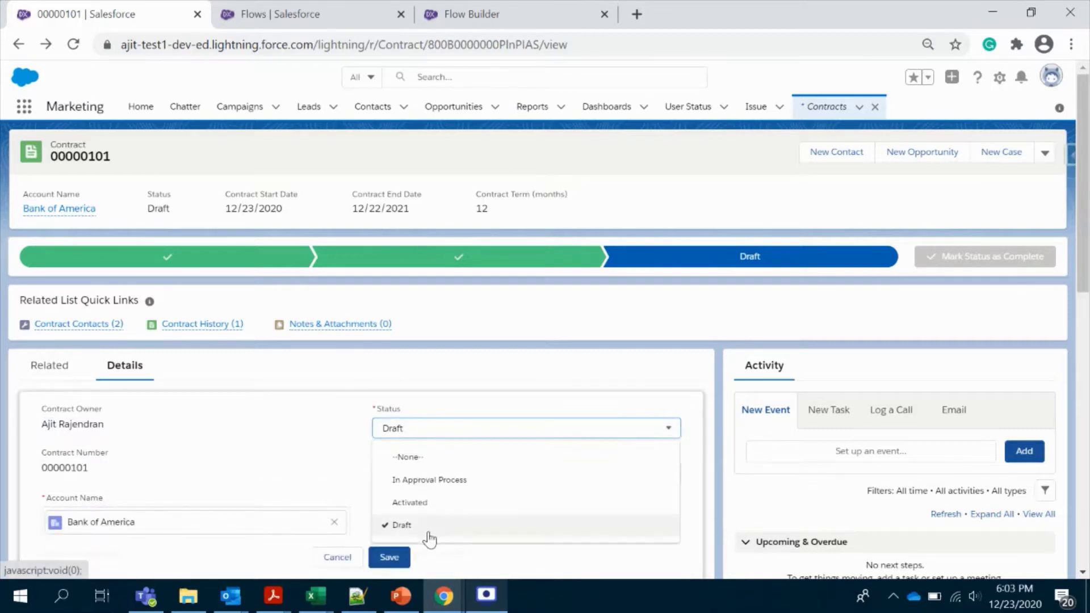
{"action": "left_click", "coordinate": [337, 557]}
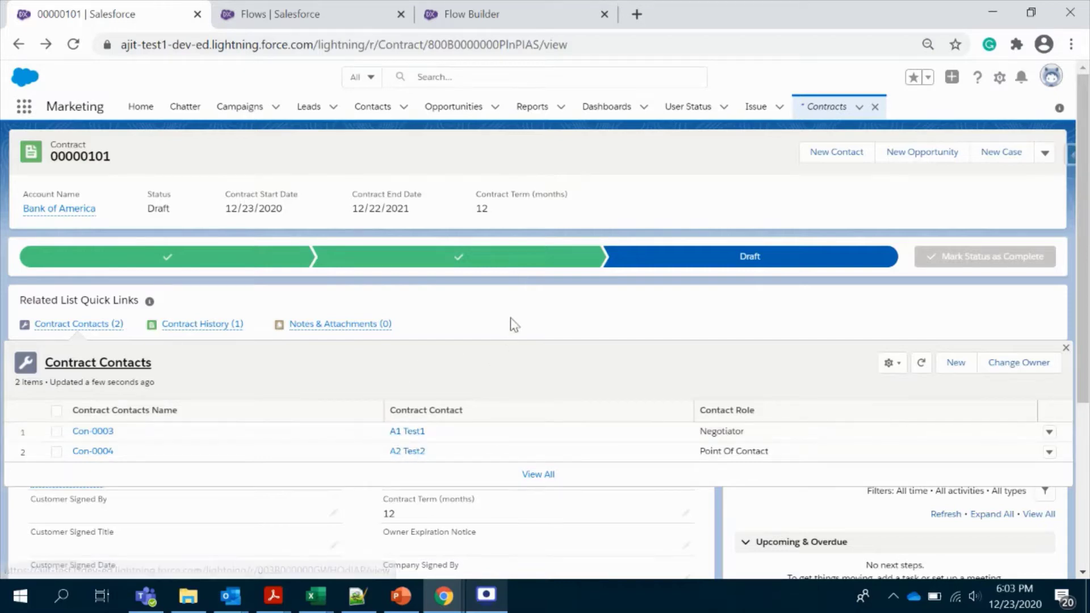
- Create a new Record-Triggered Flow from the Flows setup page using the Freeform layout
{"action": "left_click", "coordinate": [241, 11]}
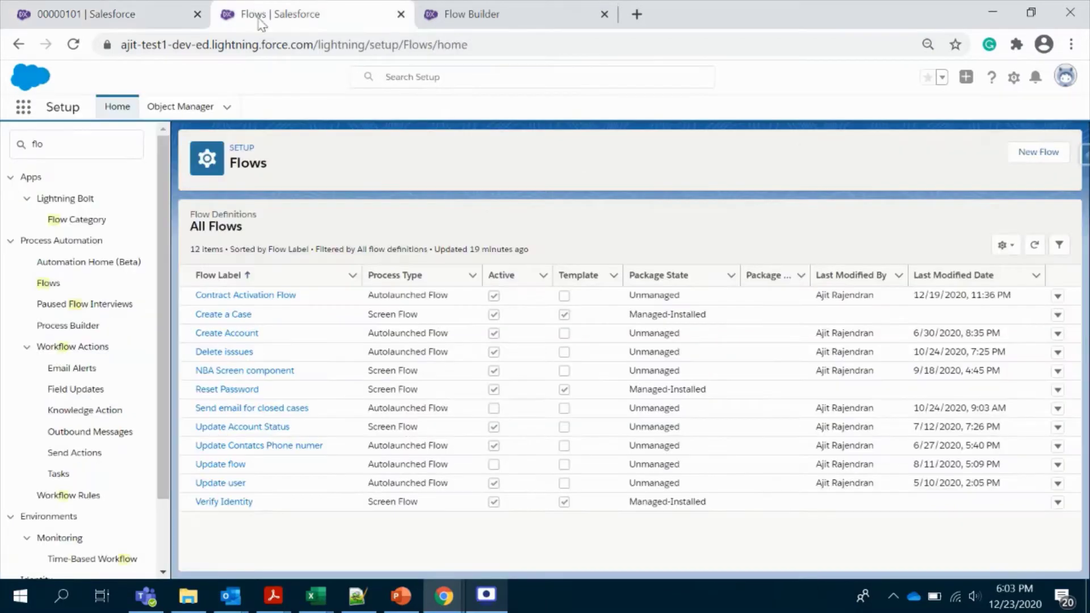
{"action": "left_click", "coordinate": [1016, 156]}
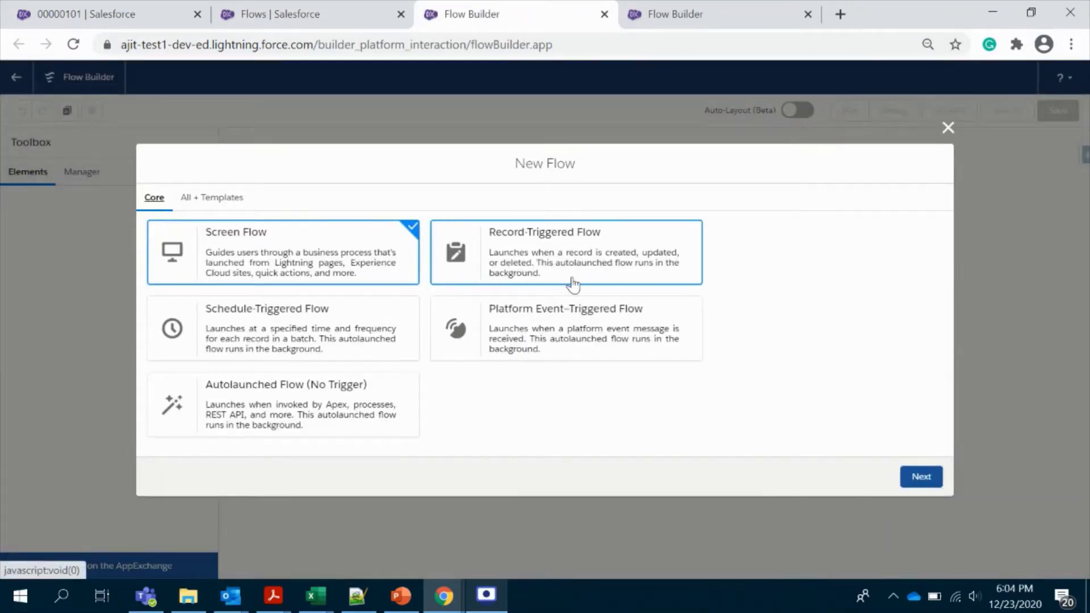
{"action": "left_click", "coordinate": [583, 264]}
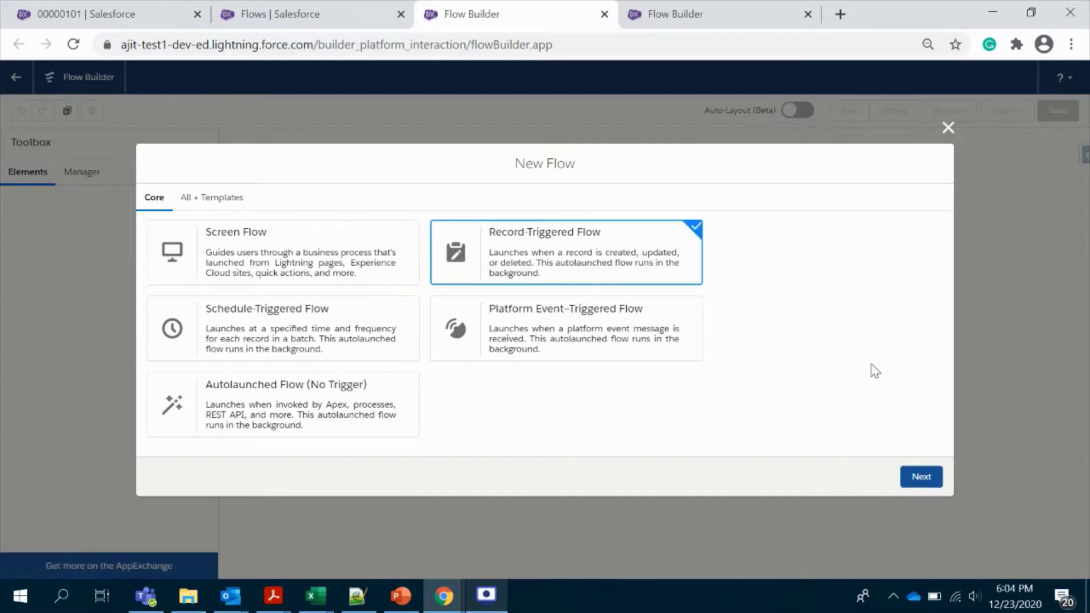
{"action": "left_click", "coordinate": [920, 477]}
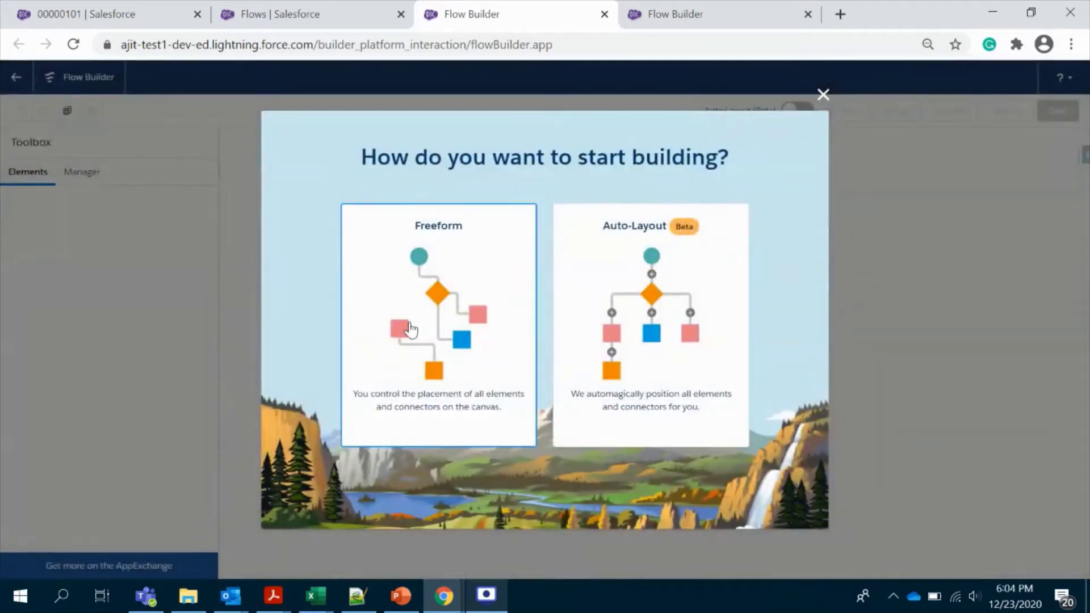
{"action": "left_click", "coordinate": [413, 328]}
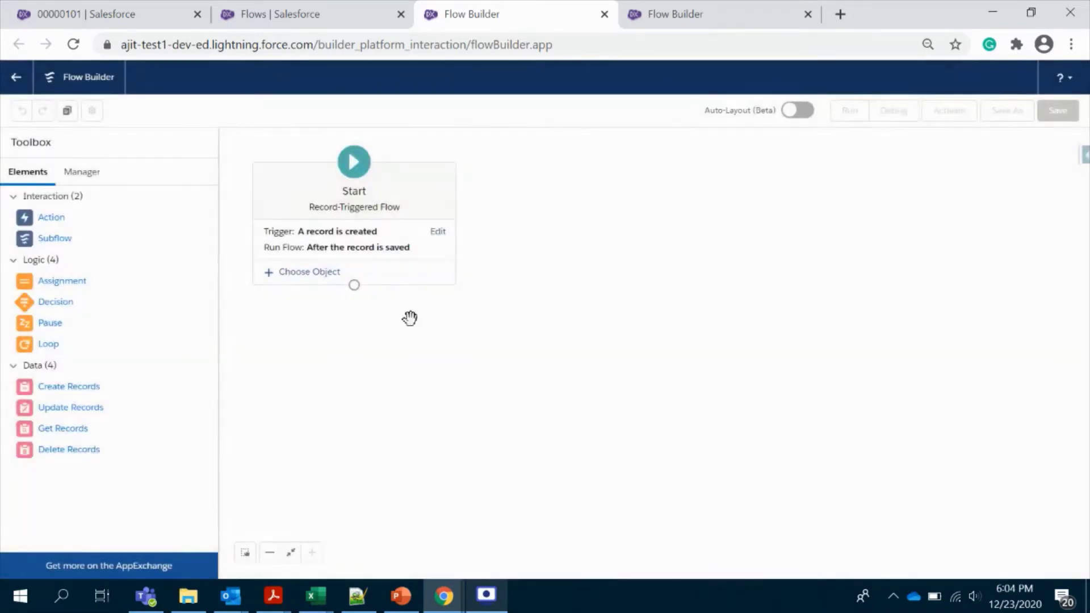
- Choose Contract as the object whose records trigger the flow
{"action": "left_click", "coordinate": [328, 278]}
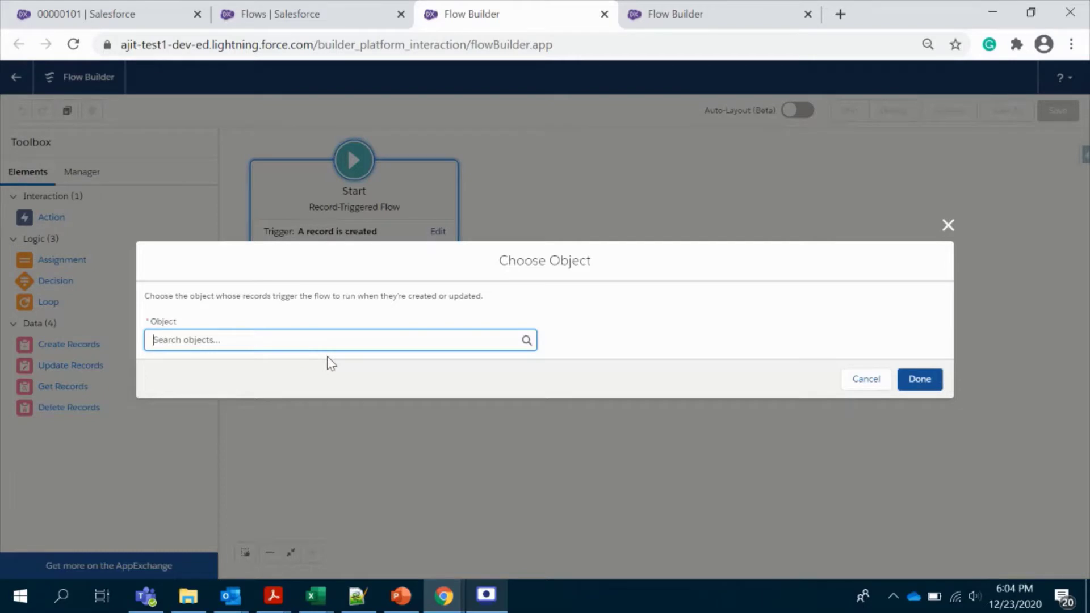
{"action": "type", "text": "Contra"}
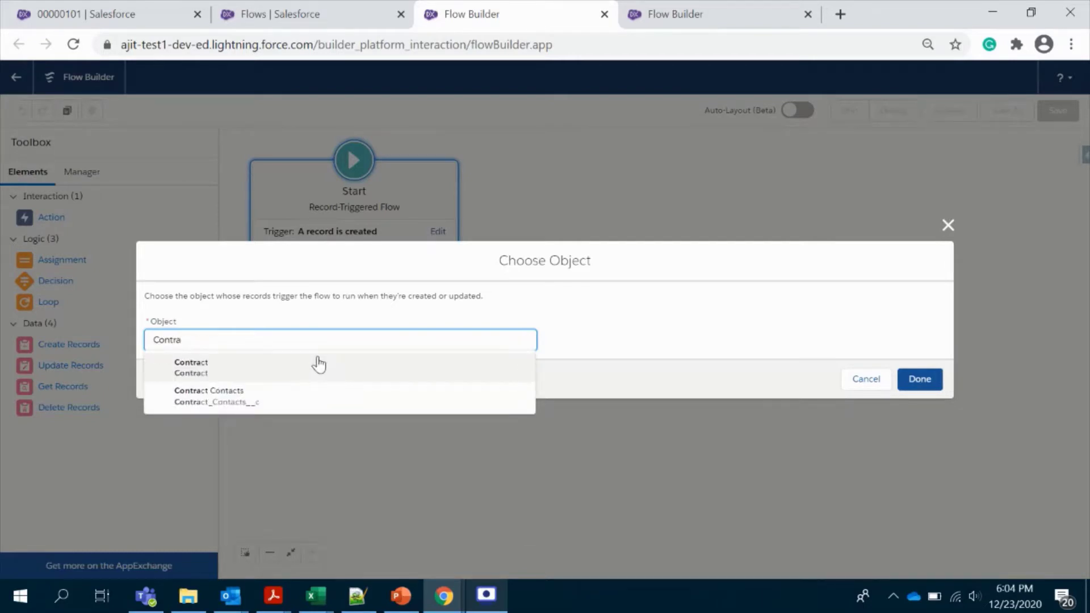
{"action": "left_click", "coordinate": [318, 364]}
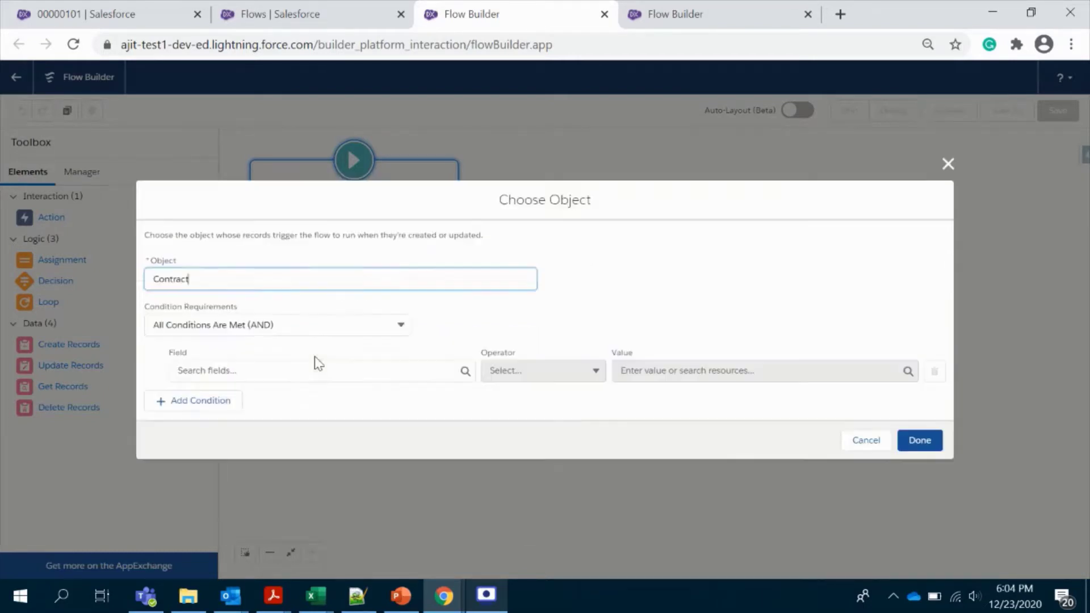
- Add the entry condition Status Equals Activated to the Contract trigger and apply it
{"action": "left_click", "coordinate": [275, 371]}
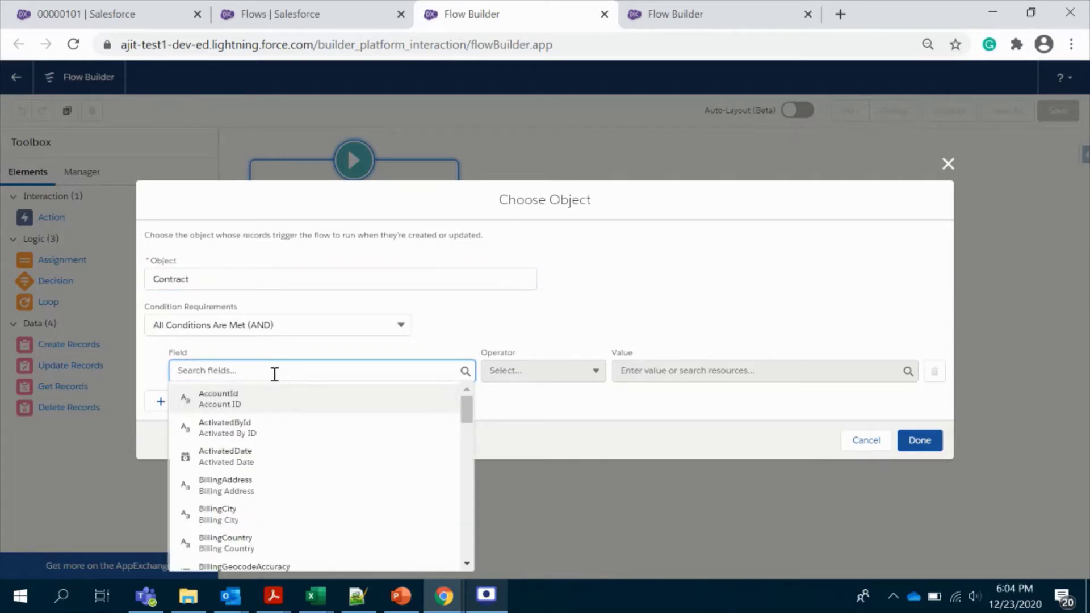
{"action": "type", "text": "stau"}
{"action": "key", "text": "BackSpace"}
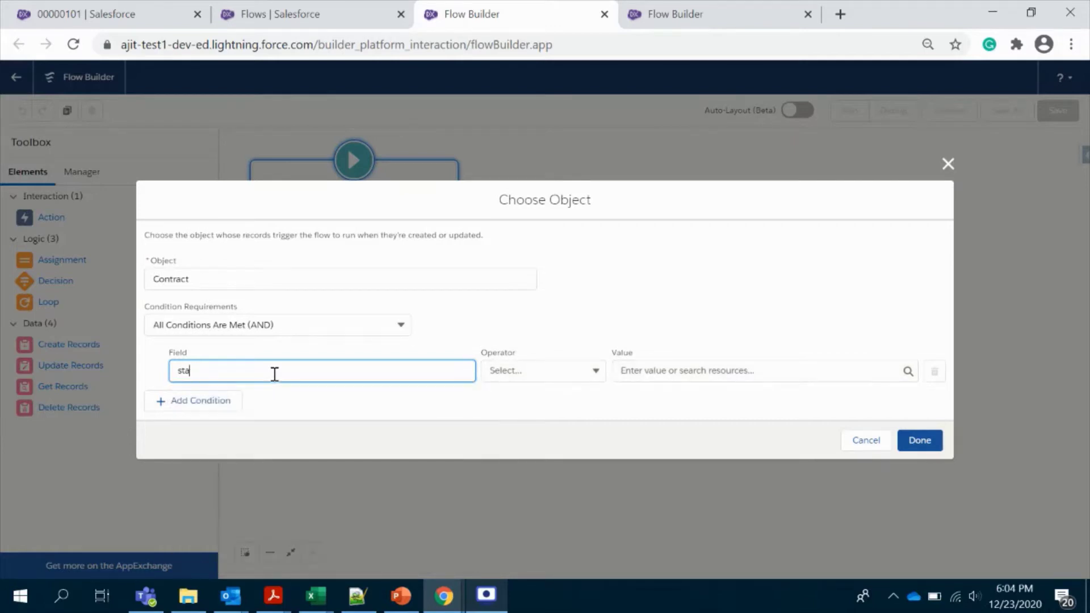
{"action": "type", "text": "tus"}
{"action": "left_click", "coordinate": [279, 400]}
{"action": "left_click", "coordinate": [675, 370]}
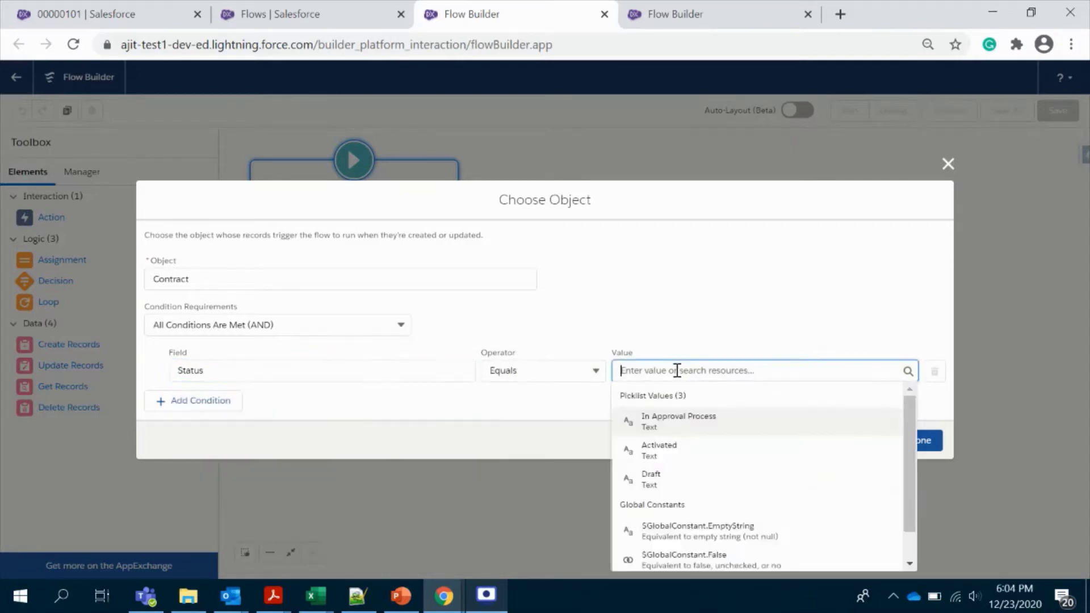
{"action": "left_click", "coordinate": [692, 448]}
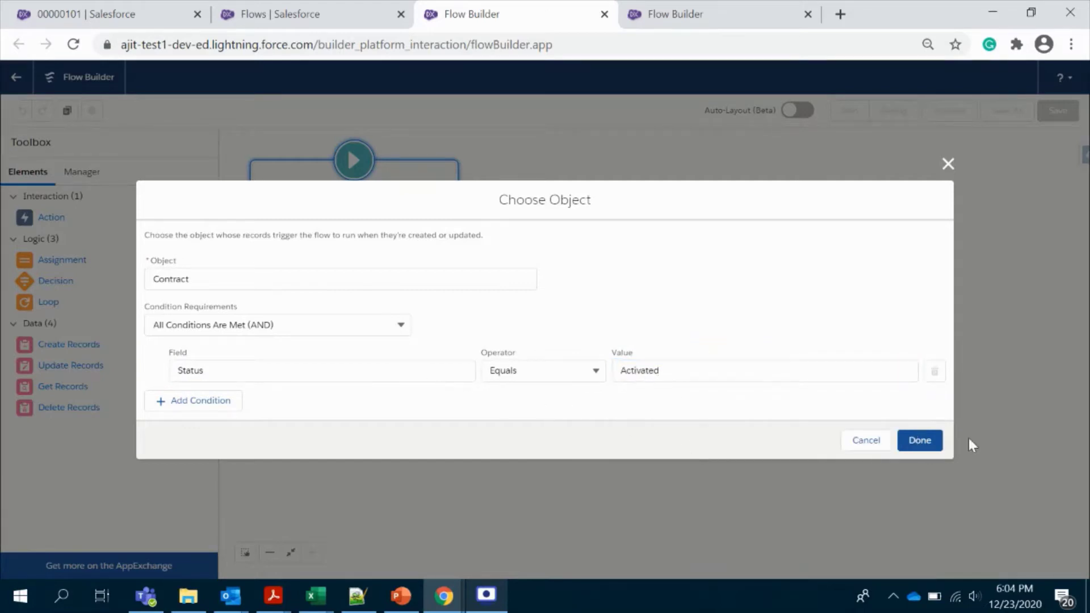
{"action": "left_click", "coordinate": [915, 442]}
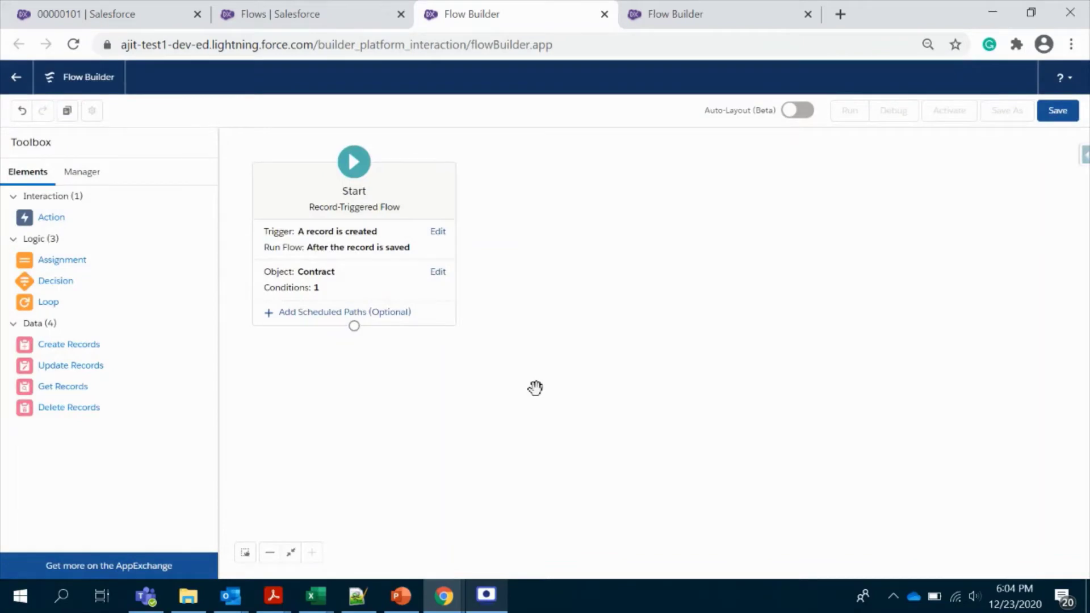
- Look at the optional scheduled path settings of the Start element and close them without configuring a path
{"action": "left_click", "coordinate": [318, 313]}
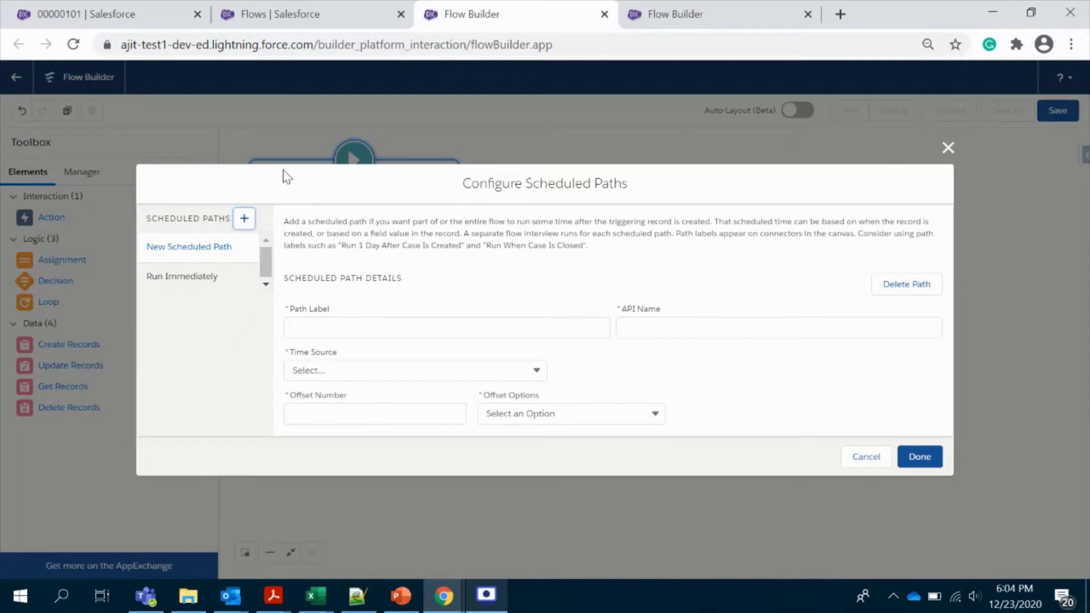
{"action": "left_click", "coordinate": [947, 148]}
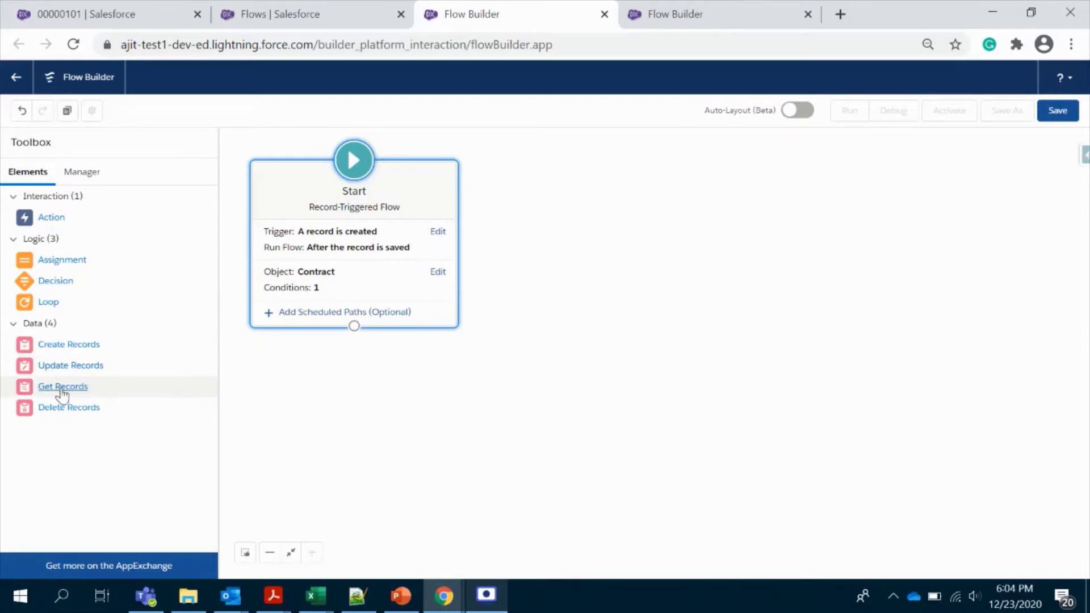
- Add a Get Records element labelled Get Contracts below the Start element, with Contract as its object
{"action": "left_click_drag", "start_coordinate": [63, 392], "coordinate": [420, 391]}
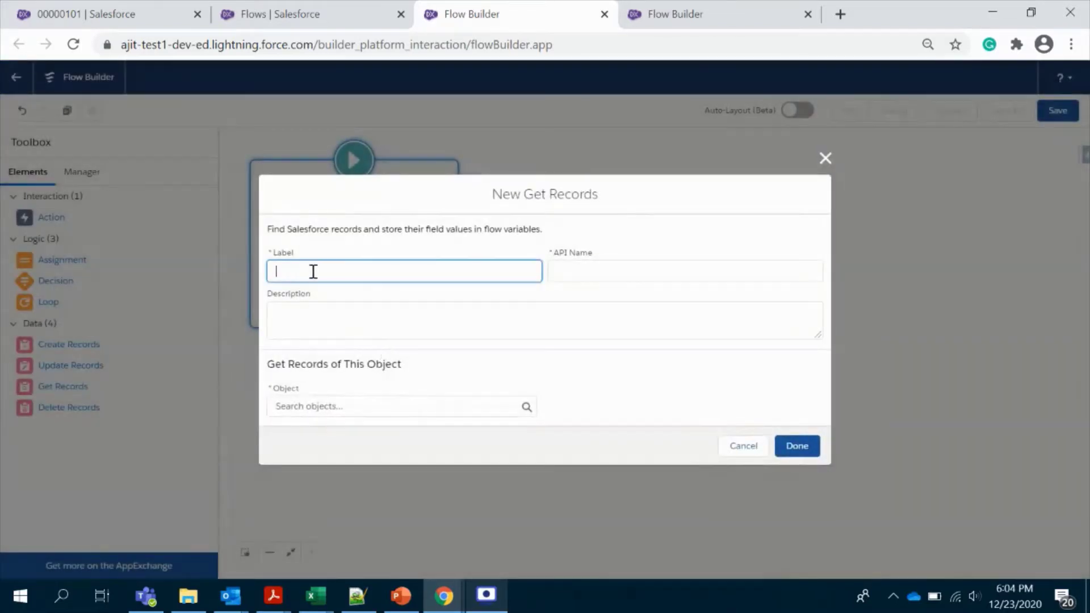
{"action": "type", "text": "Get Contacts"}
{"action": "left_click", "coordinate": [507, 319]}
{"action": "left_click", "coordinate": [392, 408]}
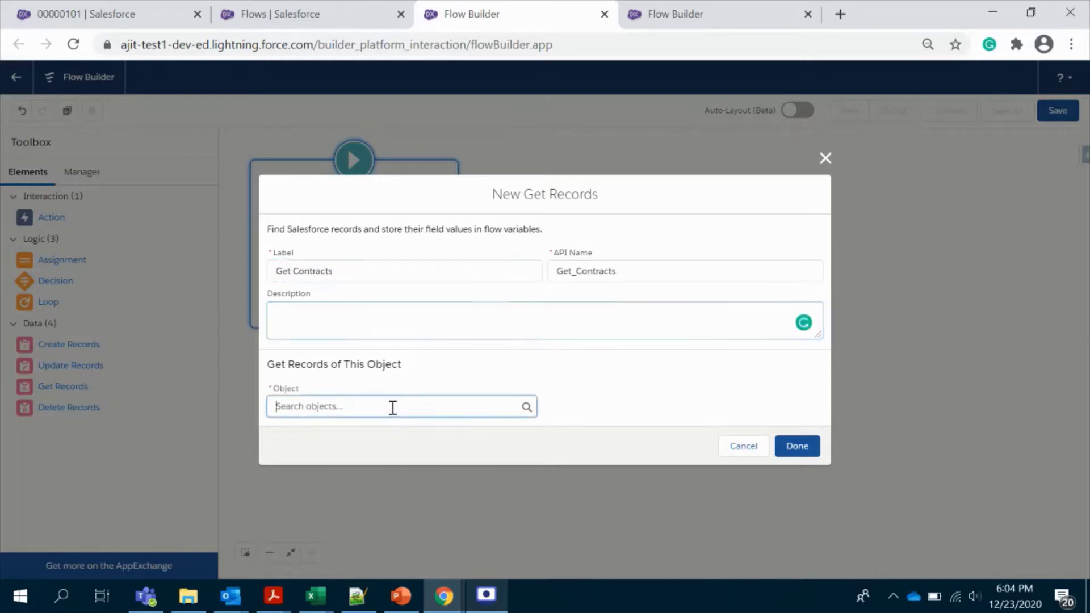
{"action": "type", "text": "contrac"}
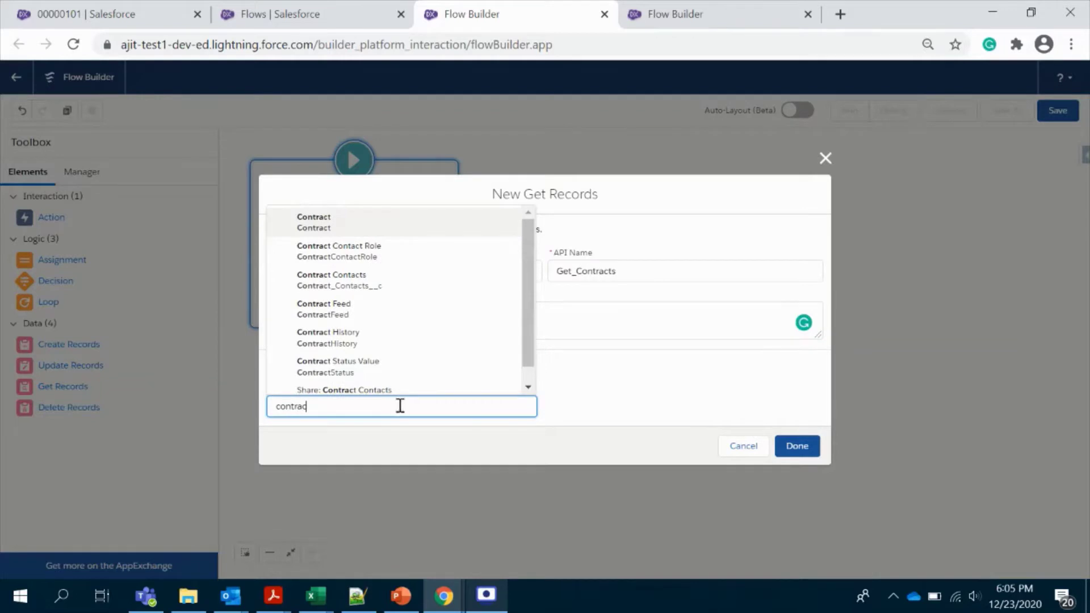
{"action": "left_click", "coordinate": [360, 230]}
- Filter the Get Contracts records by the condition Id Equals $Record > Contract ID
{"action": "scroll", "coordinate": [389, 377], "scroll_direction": "down", "scroll_amount": 3}
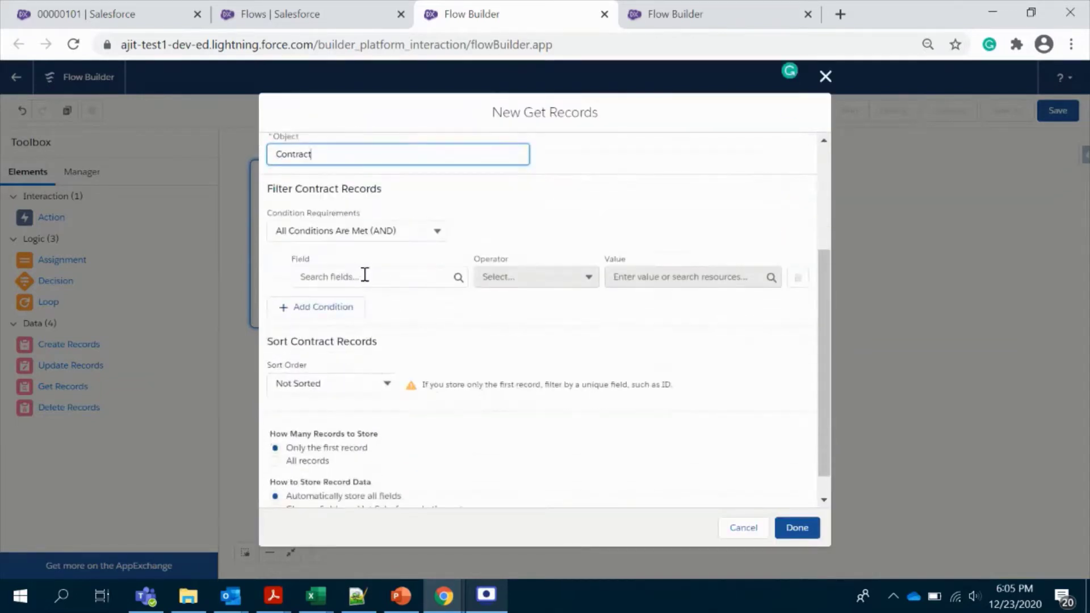
{"action": "left_click", "coordinate": [392, 277]}
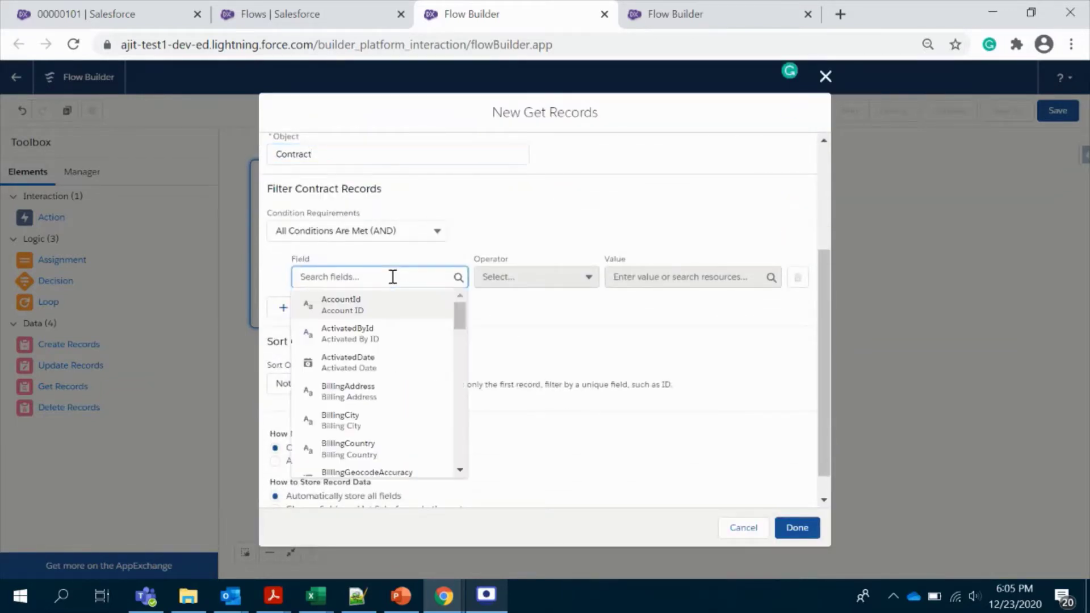
{"action": "type", "text": "id"}
{"action": "scroll", "coordinate": [352, 437], "scroll_direction": "down", "scroll_amount": 2}
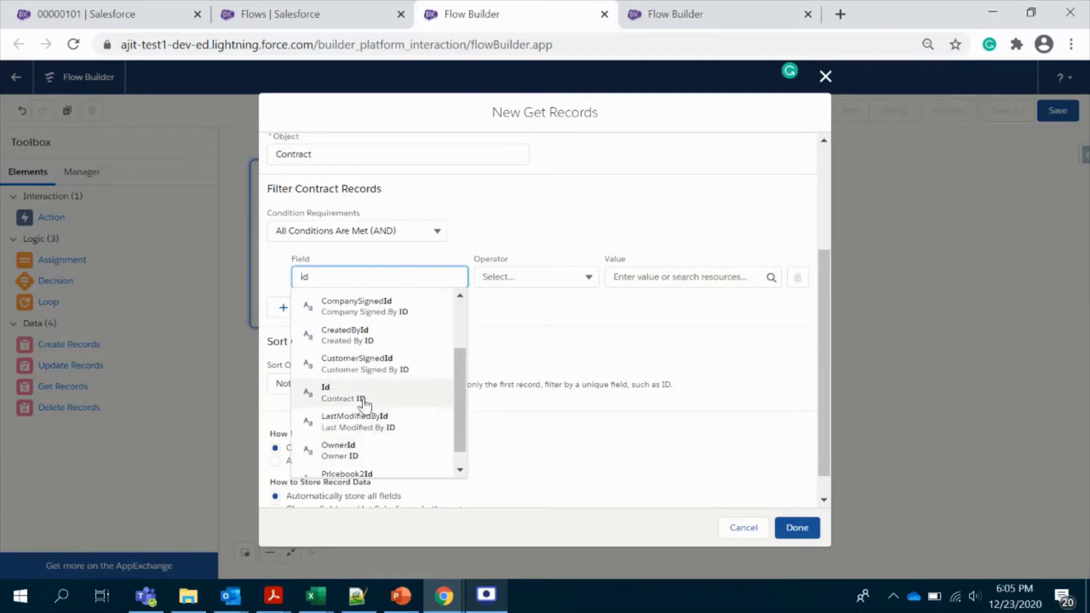
{"action": "left_click", "coordinate": [366, 400]}
{"action": "scroll", "coordinate": [706, 329], "scroll_direction": "down", "scroll_amount": 3}
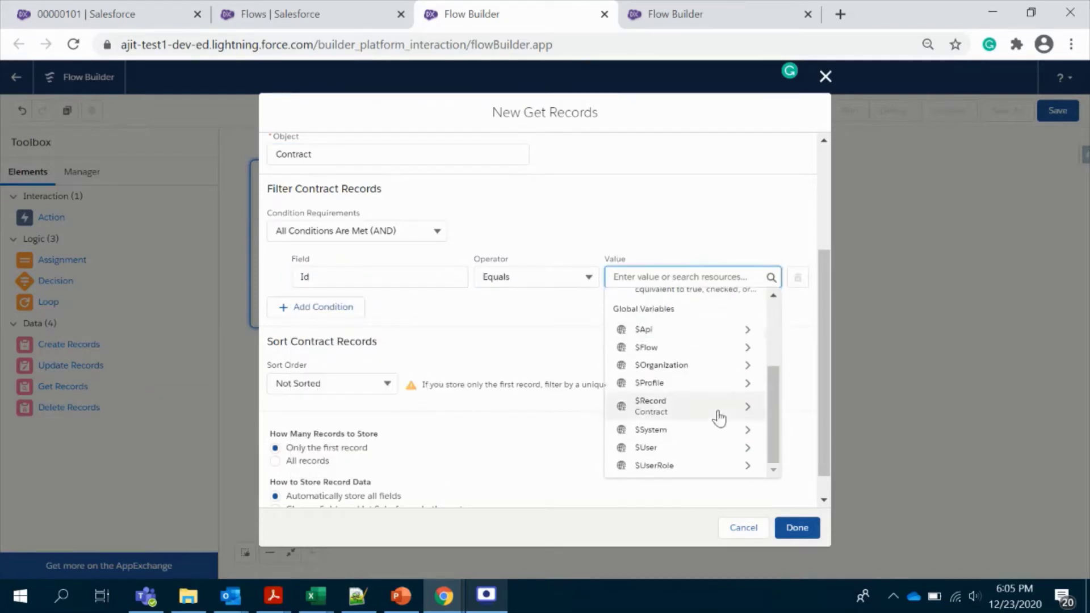
{"action": "scroll", "coordinate": [692, 432], "scroll_direction": "up", "scroll_amount": 3}
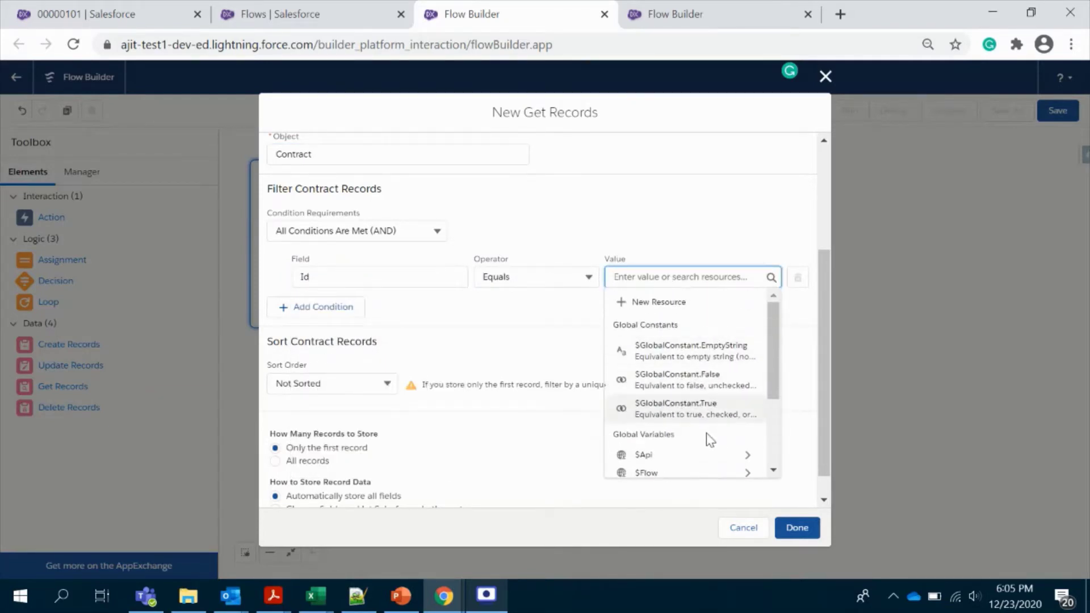
{"action": "scroll", "coordinate": [708, 438], "scroll_direction": "down", "scroll_amount": 2}
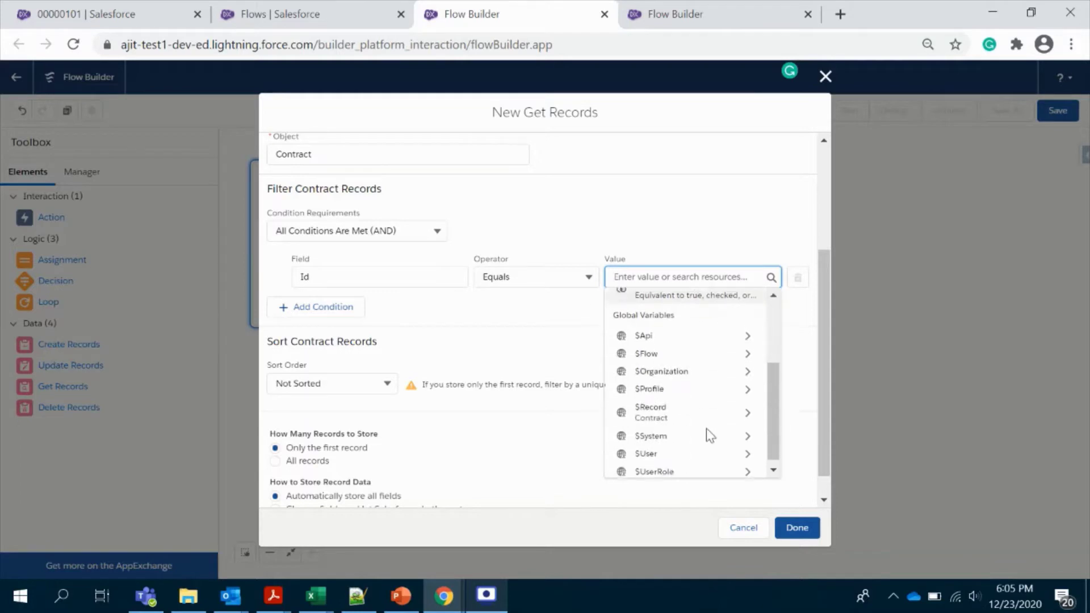
{"action": "left_click", "coordinate": [675, 412]}
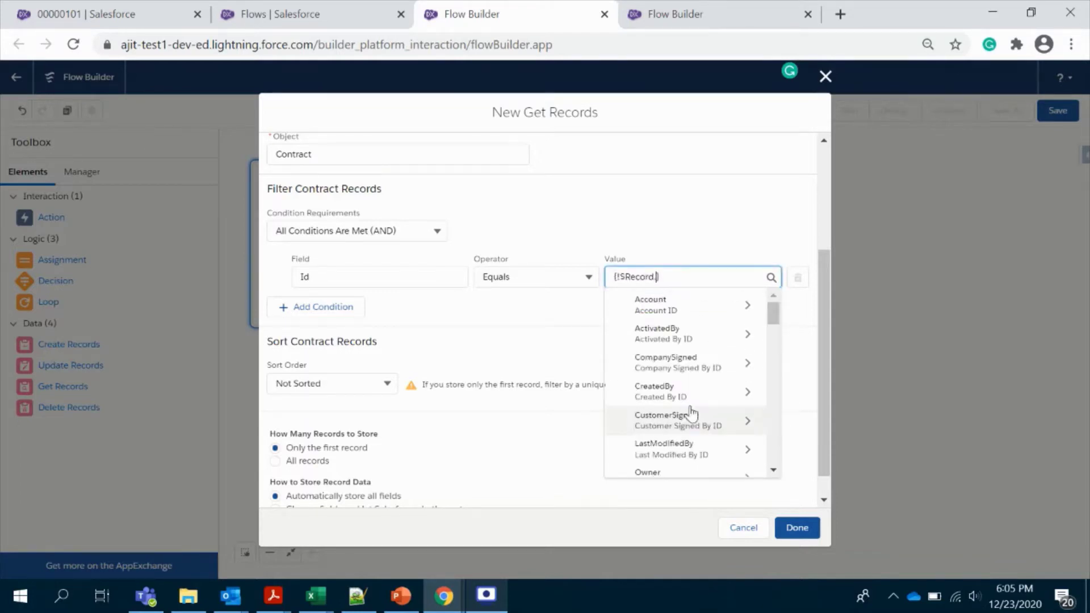
{"action": "type", "text": "id"}
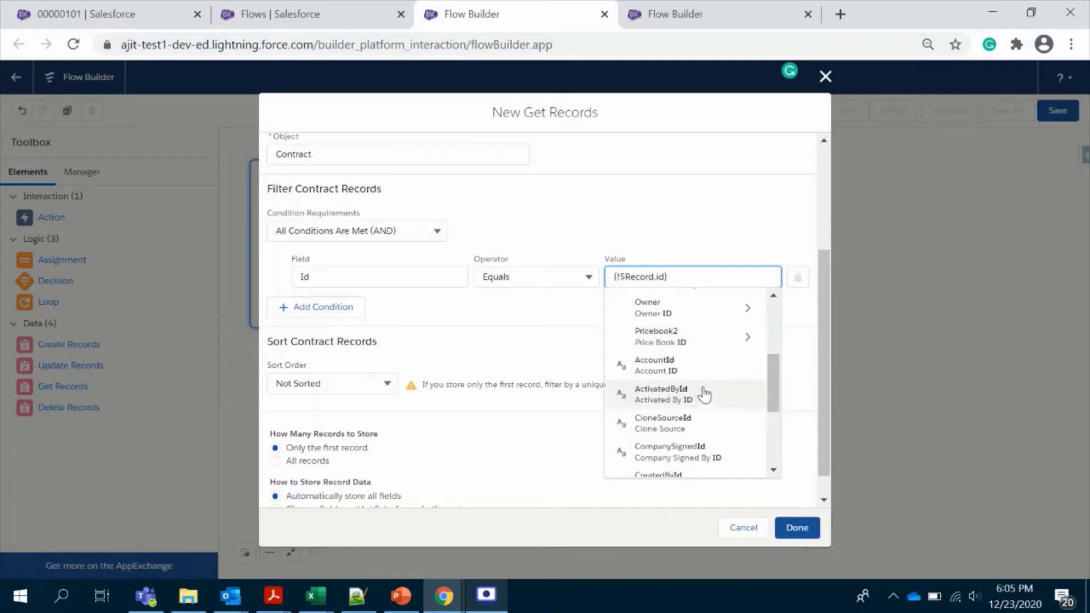
{"action": "scroll", "coordinate": [704, 394], "scroll_direction": "down", "scroll_amount": 3}
{"action": "left_click", "coordinate": [674, 377]}
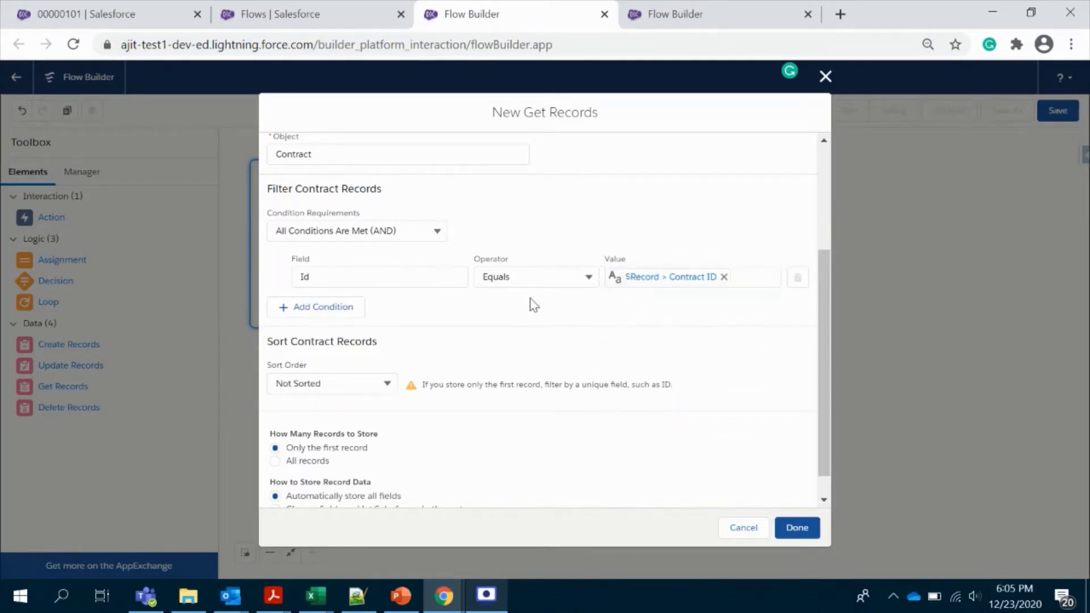
- Add a second filter condition, Status Equals Activated, to the Get Contracts records
{"action": "left_click", "coordinate": [345, 301]}
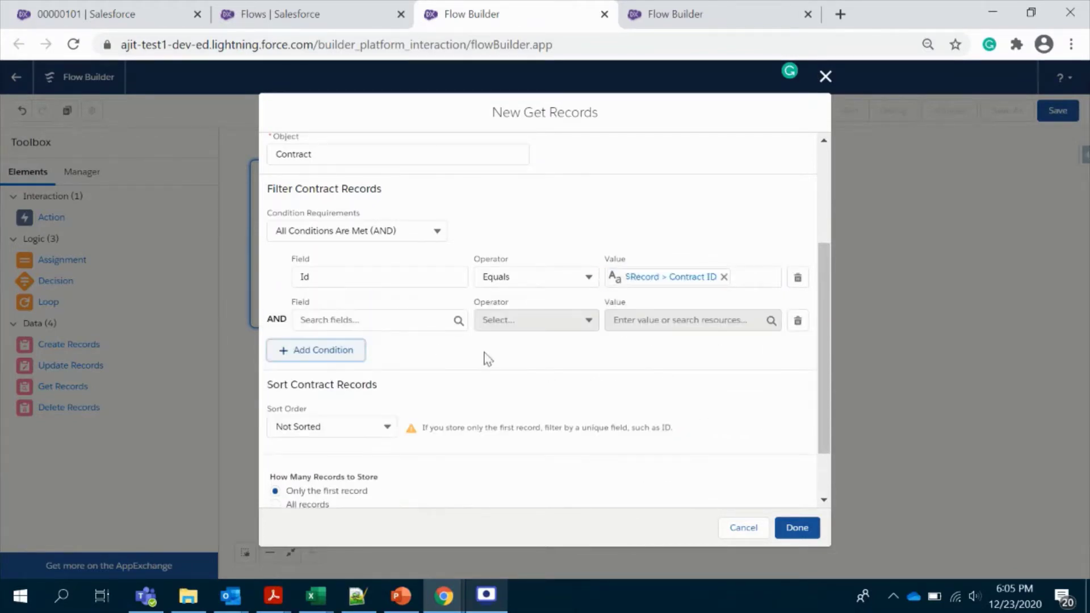
{"action": "left_click", "coordinate": [386, 323]}
{"action": "type", "text": "stay"}
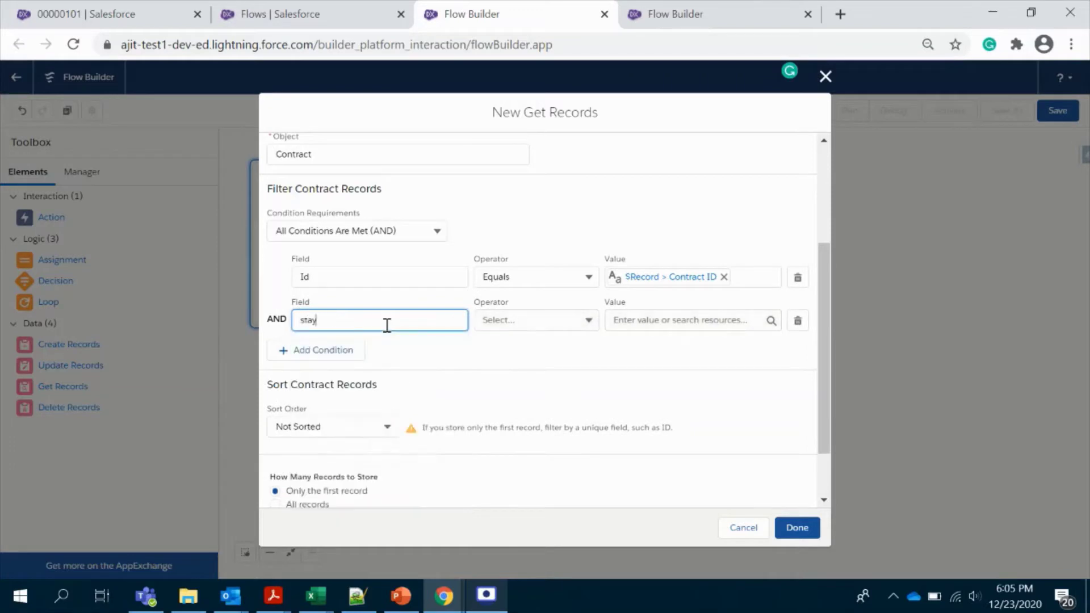
{"action": "key", "text": "BackSpace"}
{"action": "type", "text": "tus"}
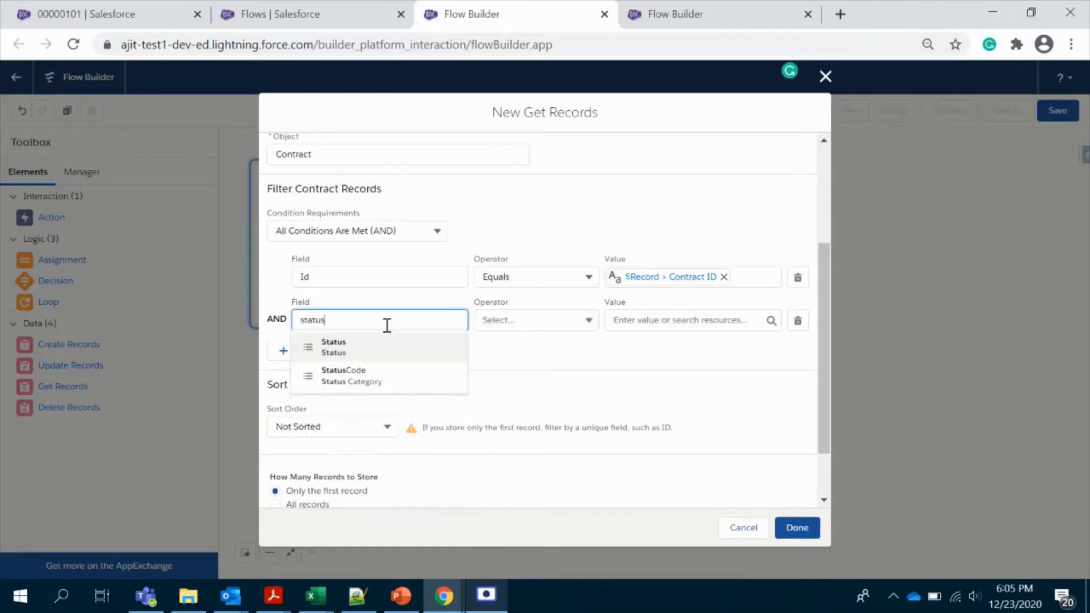
{"action": "left_click", "coordinate": [377, 348]}
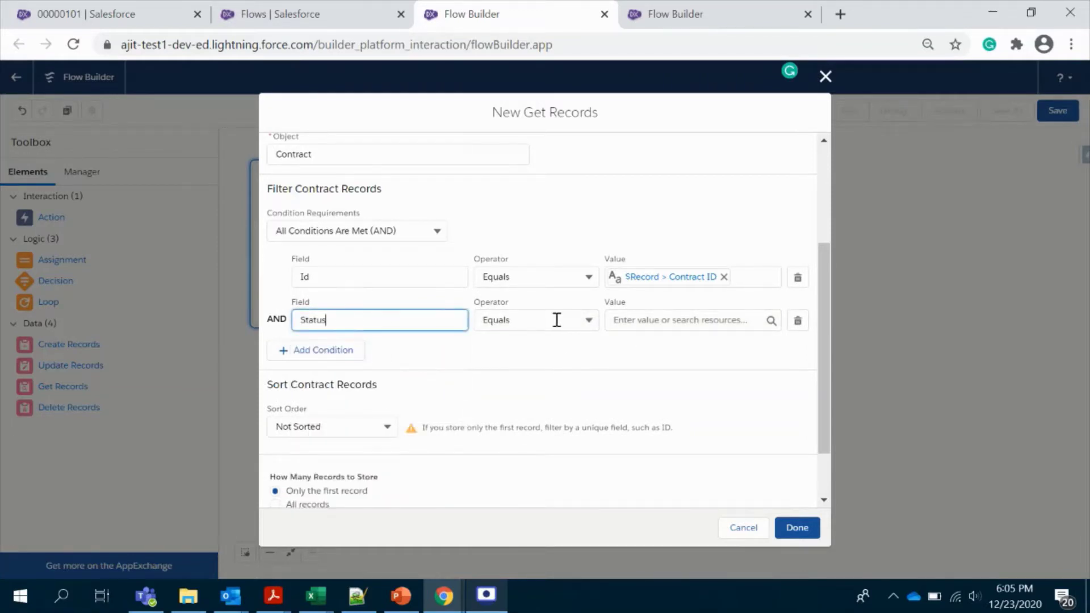
{"action": "left_click", "coordinate": [648, 327]}
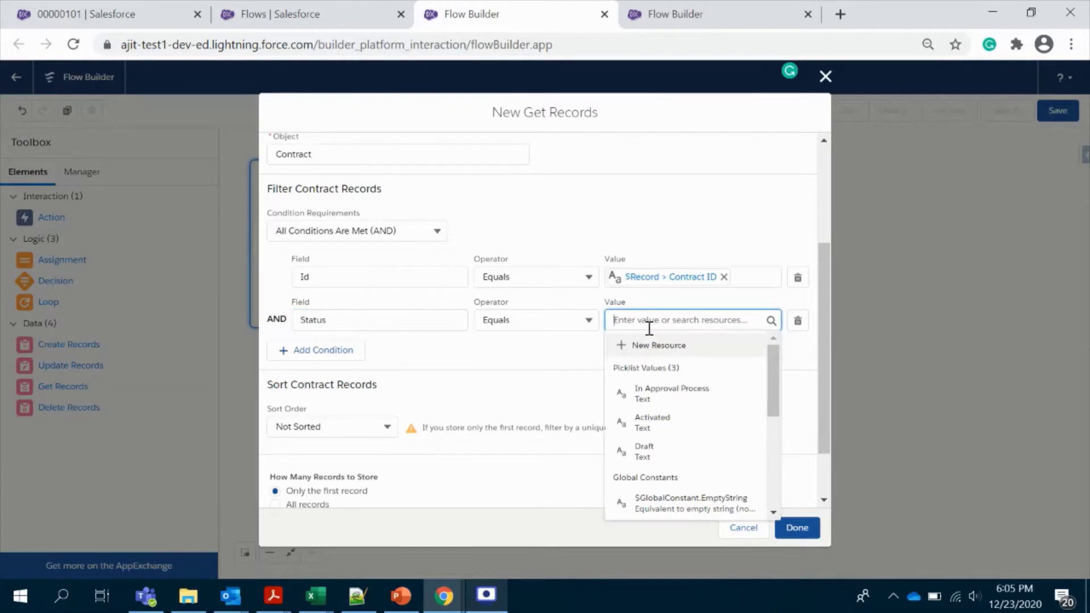
{"action": "left_click", "coordinate": [676, 430]}
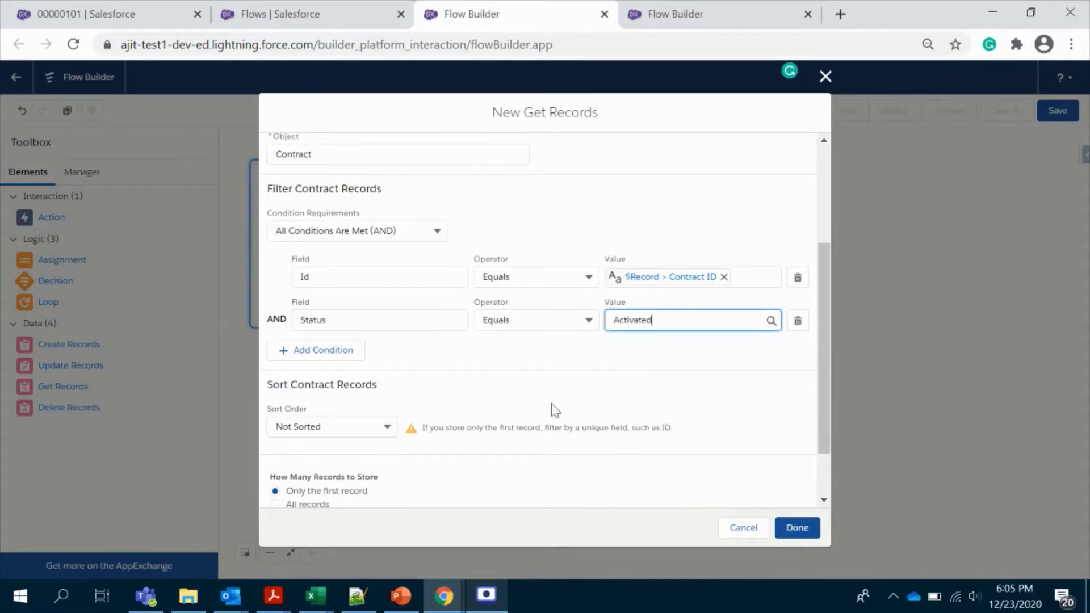
{"action": "scroll", "coordinate": [552, 409], "scroll_direction": "down", "scroll_amount": 2}
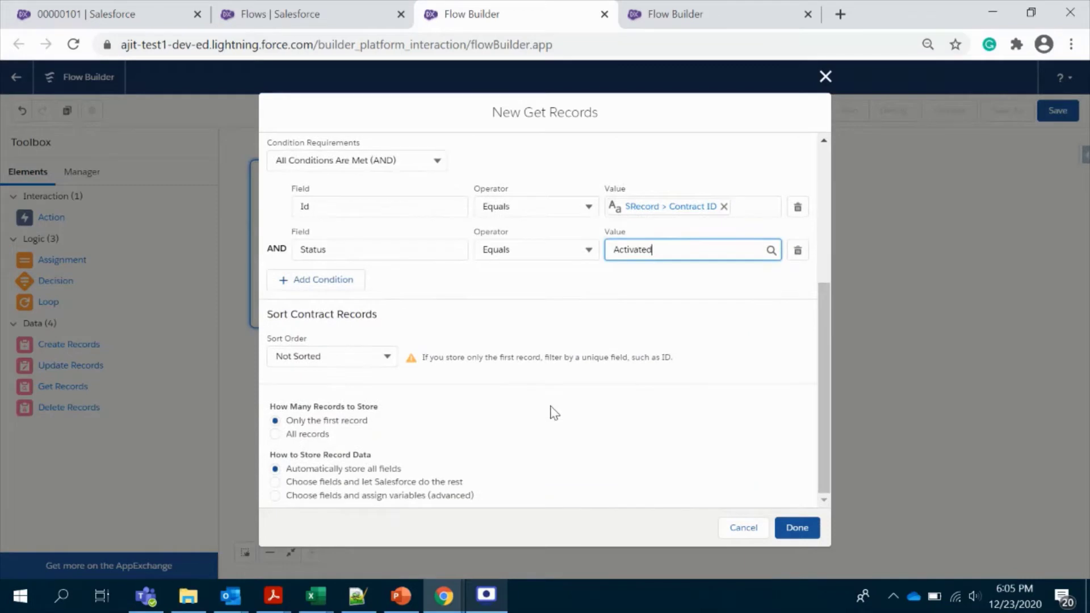
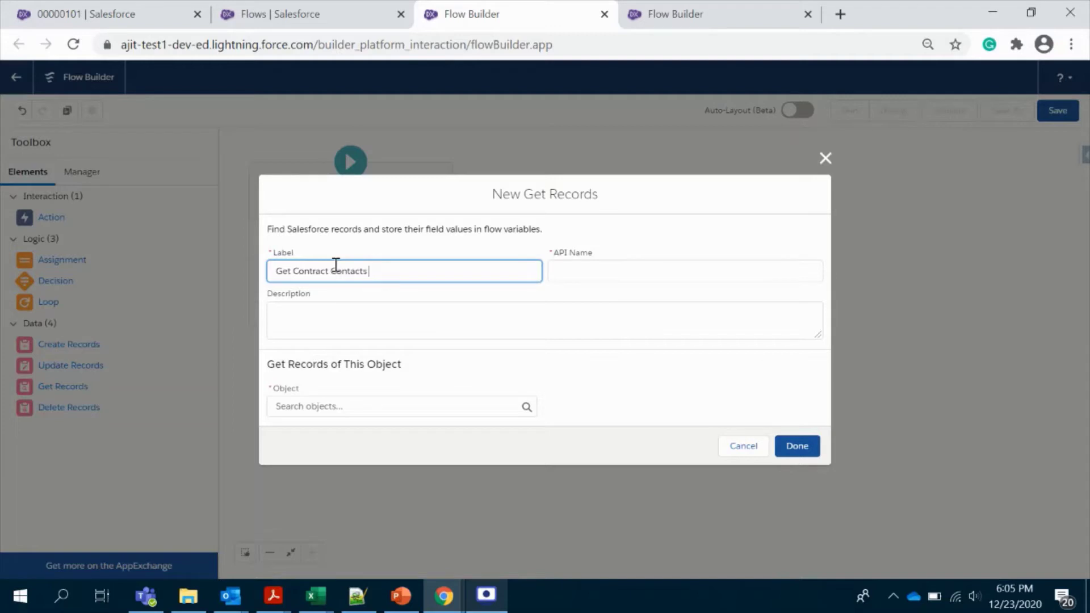
- Label the new Get Records element Get Contract Contacts records and set its object to Contract Contacts
{"action": "type", "text": "ords"}
{"action": "left_click", "coordinate": [650, 317]}
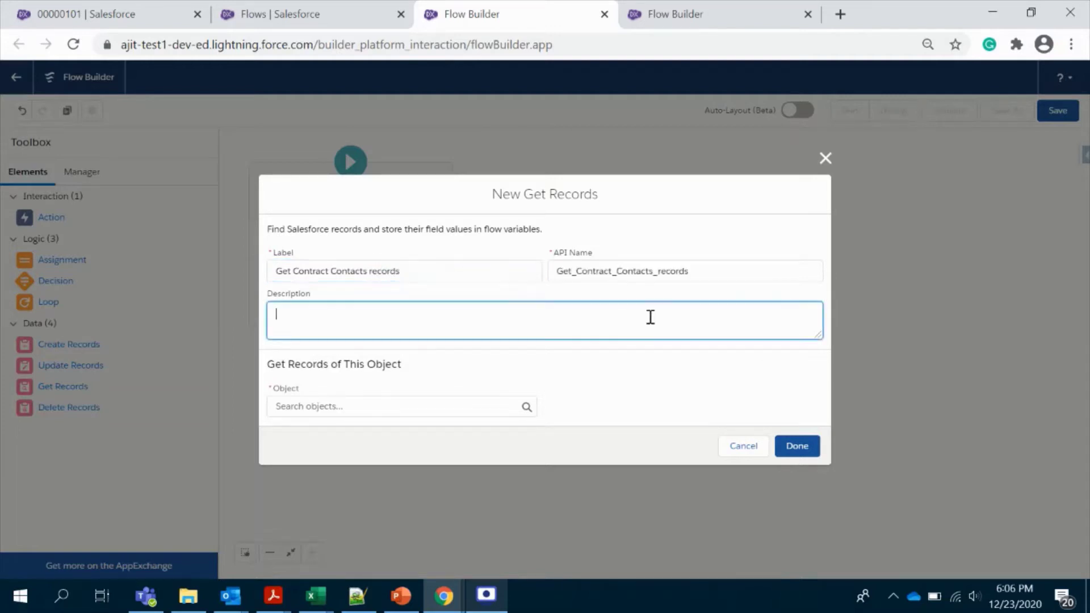
{"action": "left_click", "coordinate": [414, 400]}
{"action": "type", "text": "contr"}
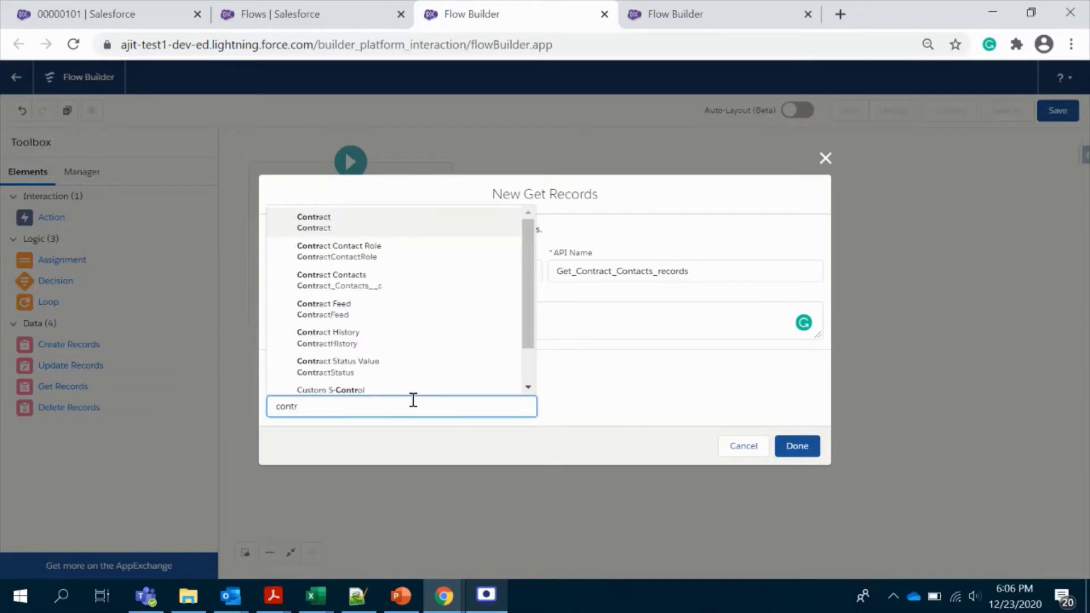
{"action": "left_click", "coordinate": [353, 283]}
- Filter the Contract Contacts records by the condition Contract__c Equals $Record > Contract ID
{"action": "scroll", "coordinate": [577, 400], "scroll_direction": "down", "scroll_amount": 2}
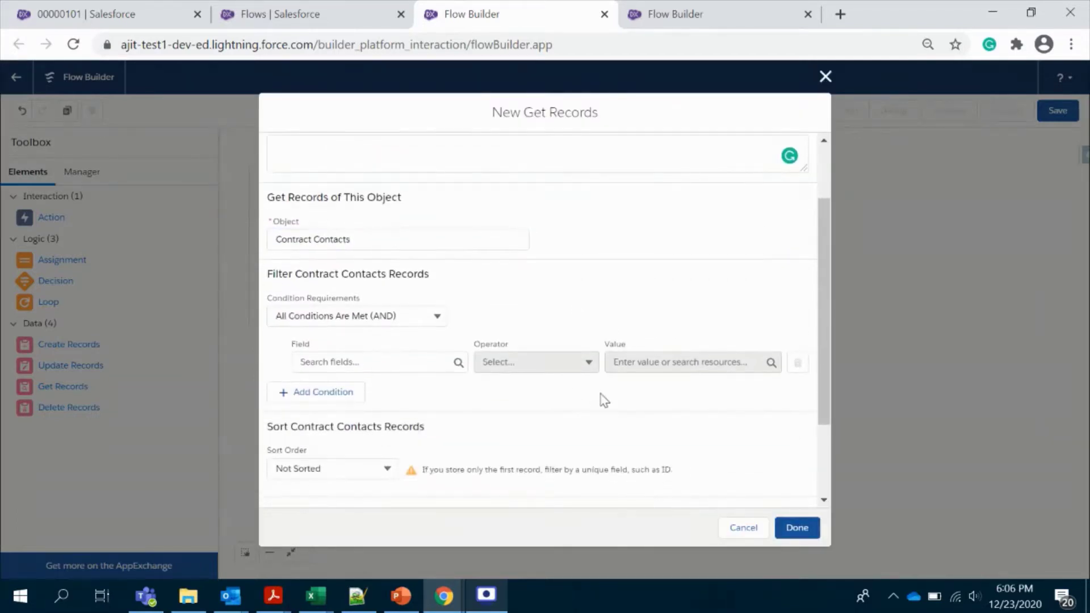
{"action": "left_click", "coordinate": [404, 364]}
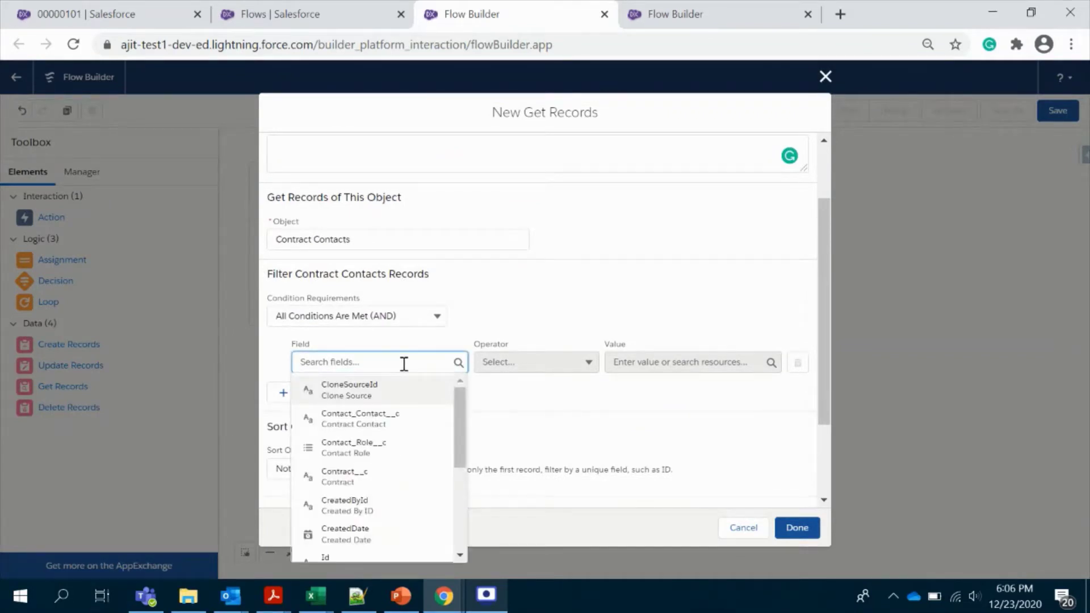
{"action": "left_click", "coordinate": [505, 398]}
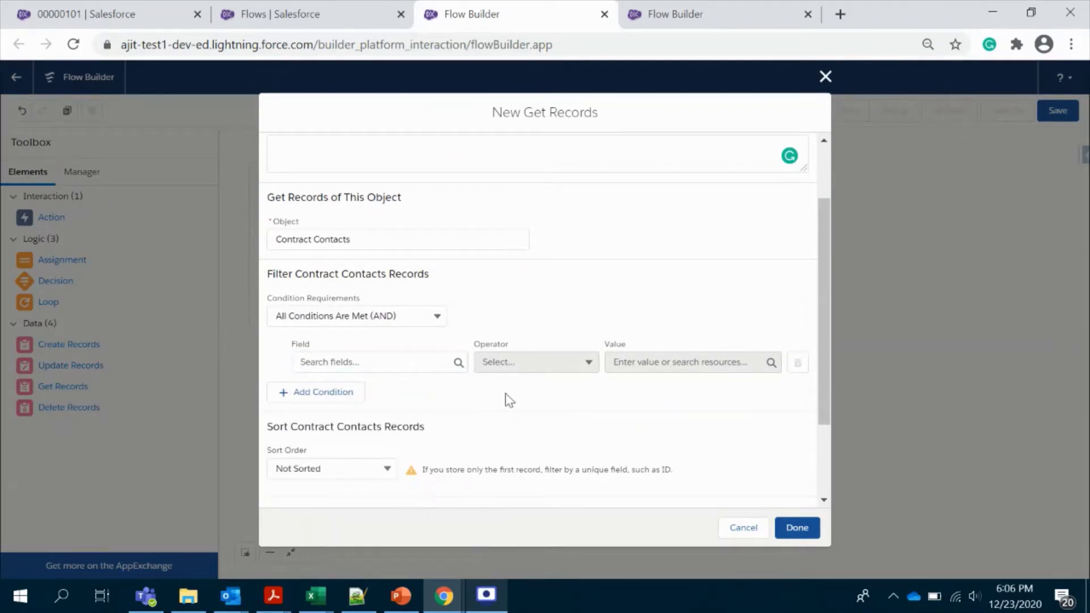
{"action": "left_click", "coordinate": [394, 363]}
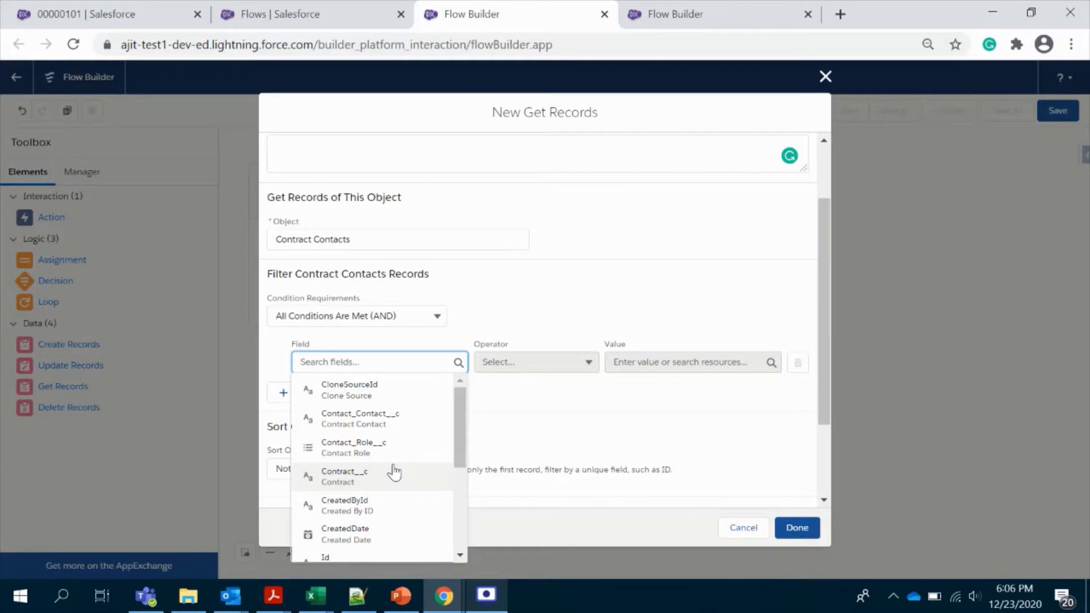
{"action": "left_click", "coordinate": [357, 475]}
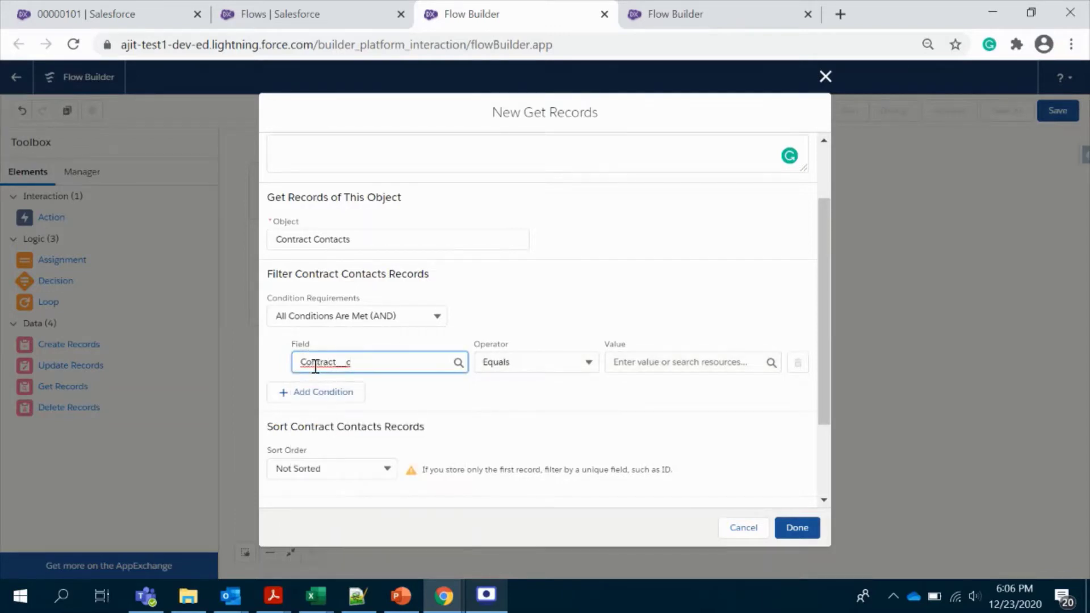
{"action": "left_click", "coordinate": [681, 362]}
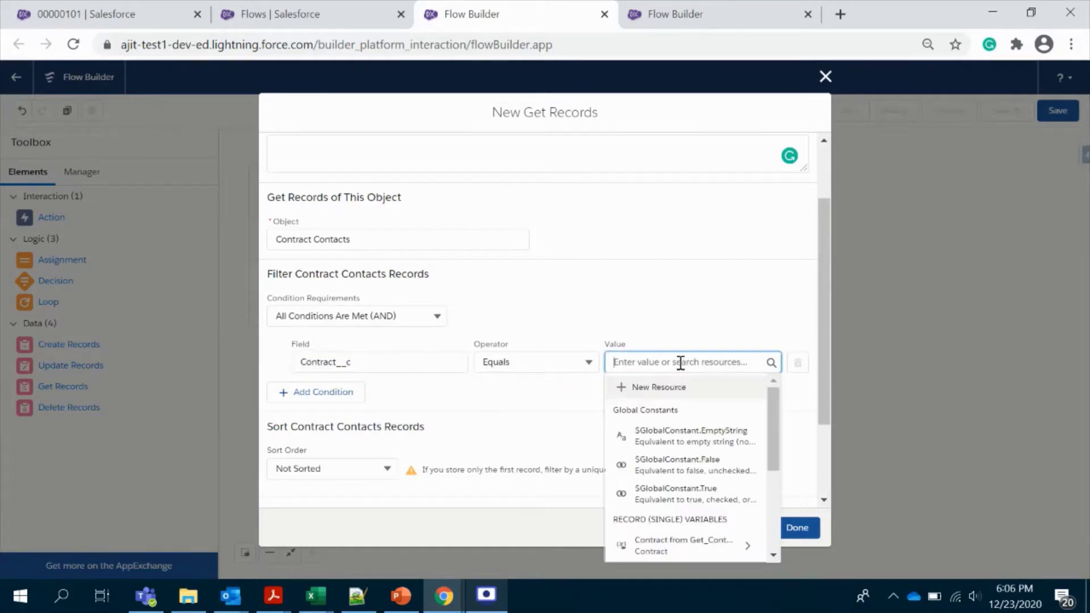
{"action": "scroll", "coordinate": [693, 483], "scroll_direction": "down", "scroll_amount": 1}
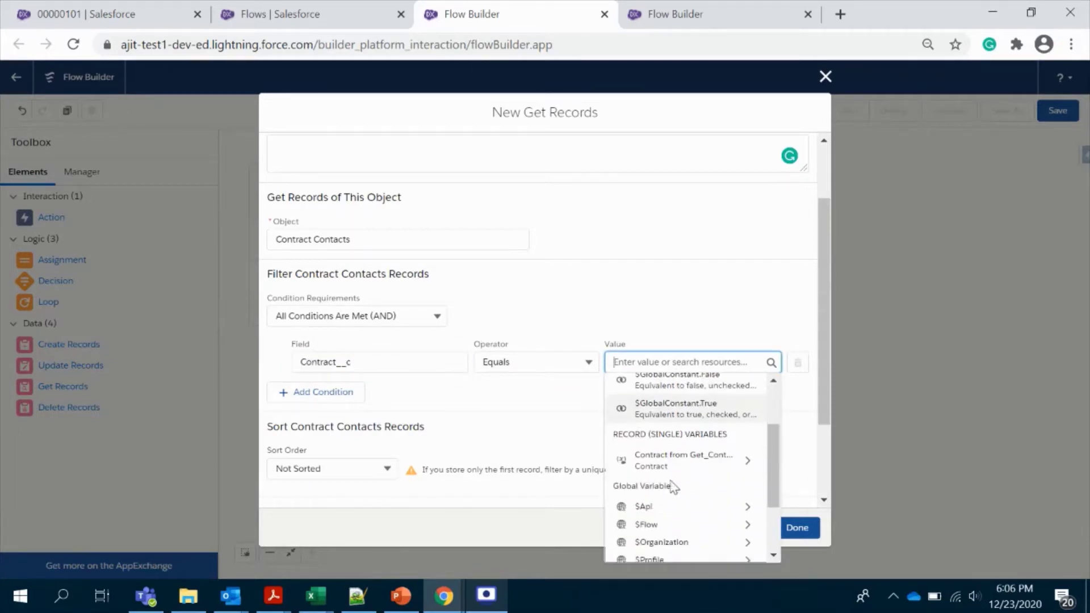
{"action": "scroll", "coordinate": [704, 524], "scroll_direction": "down", "scroll_amount": 1}
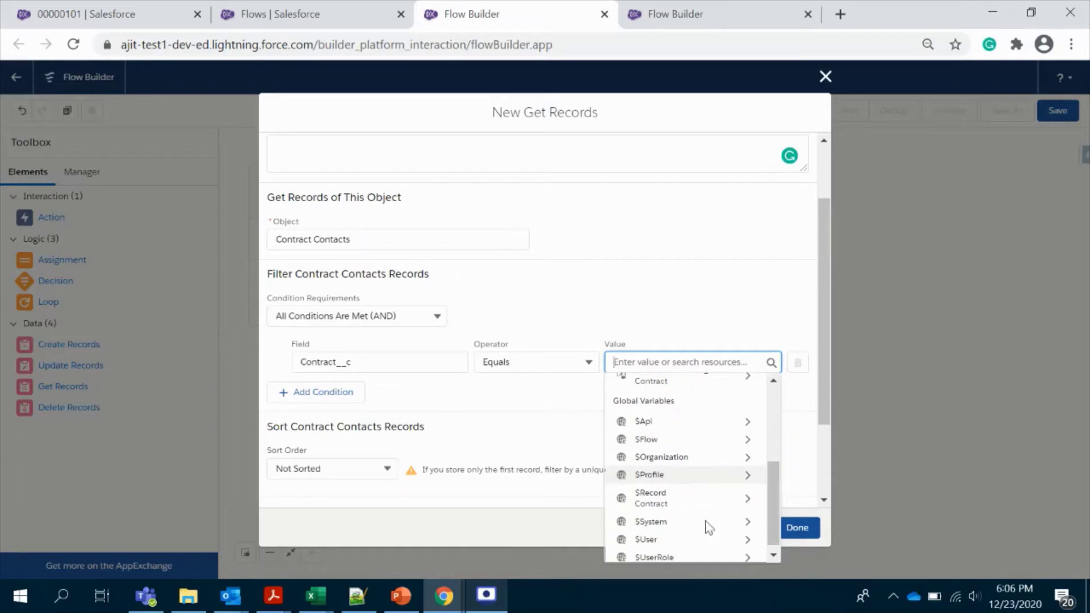
{"action": "left_click", "coordinate": [699, 499]}
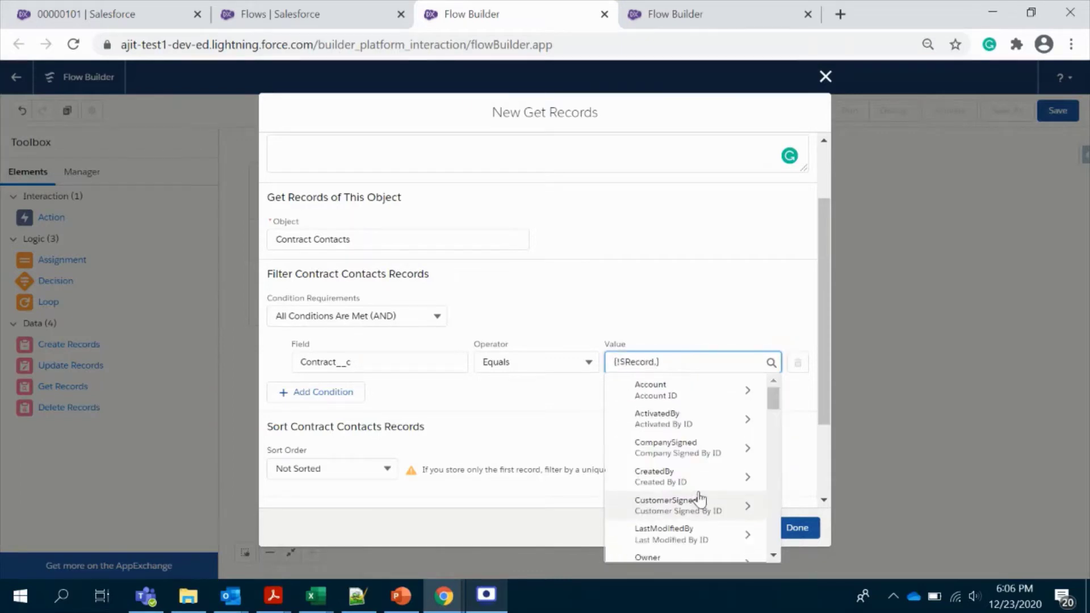
{"action": "type", "text": "id"}
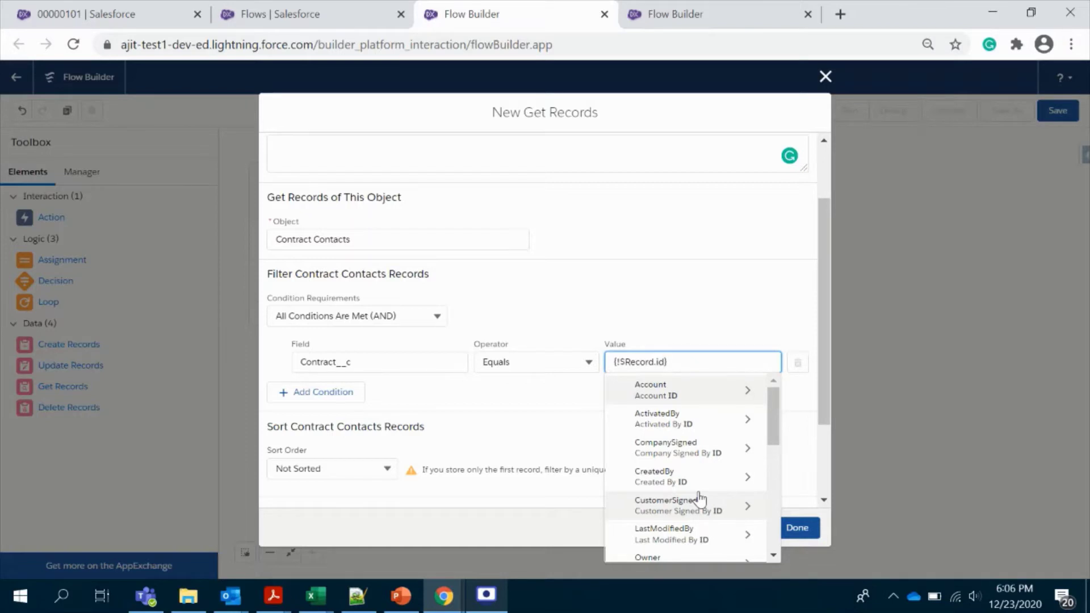
{"action": "left_click", "coordinate": [542, 402]}
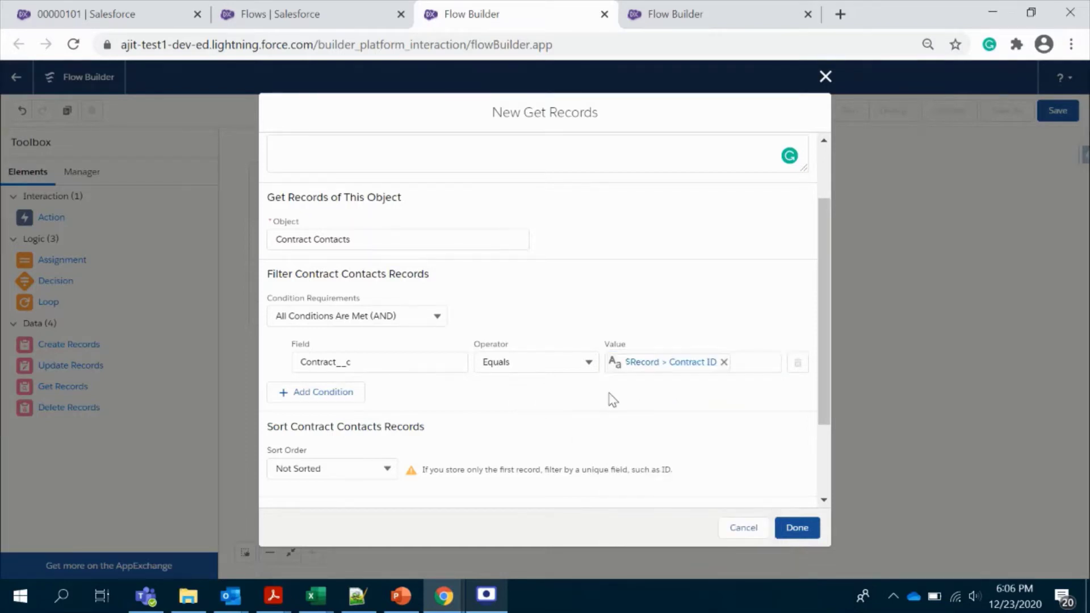
- Store all Contract Contacts records, choosing the advanced option to choose fields and assign variables
{"action": "scroll", "coordinate": [627, 391], "scroll_direction": "down", "scroll_amount": 2}
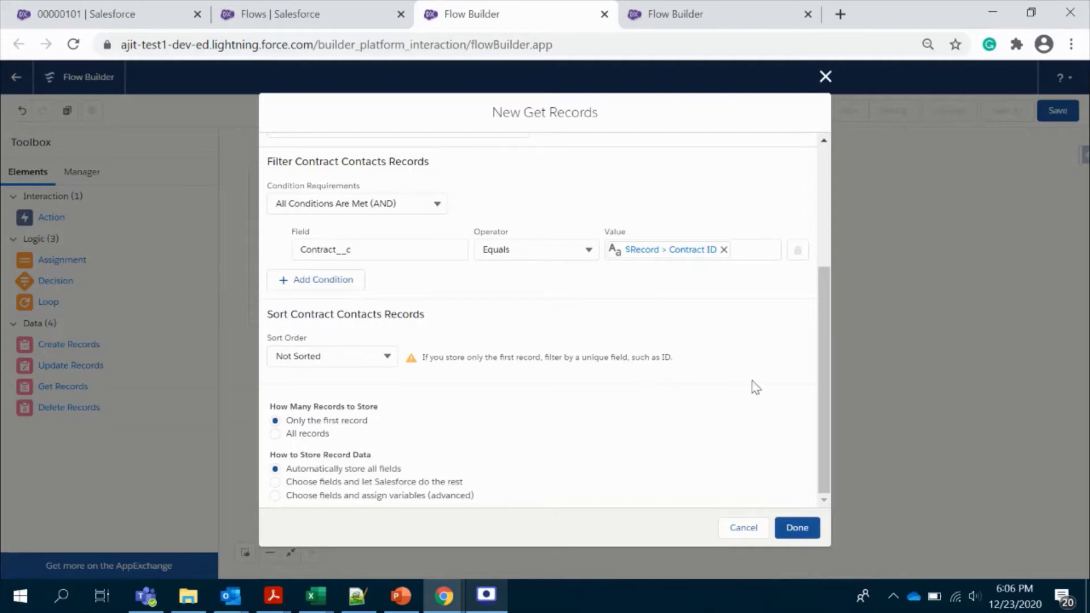
{"action": "left_click", "coordinate": [275, 435]}
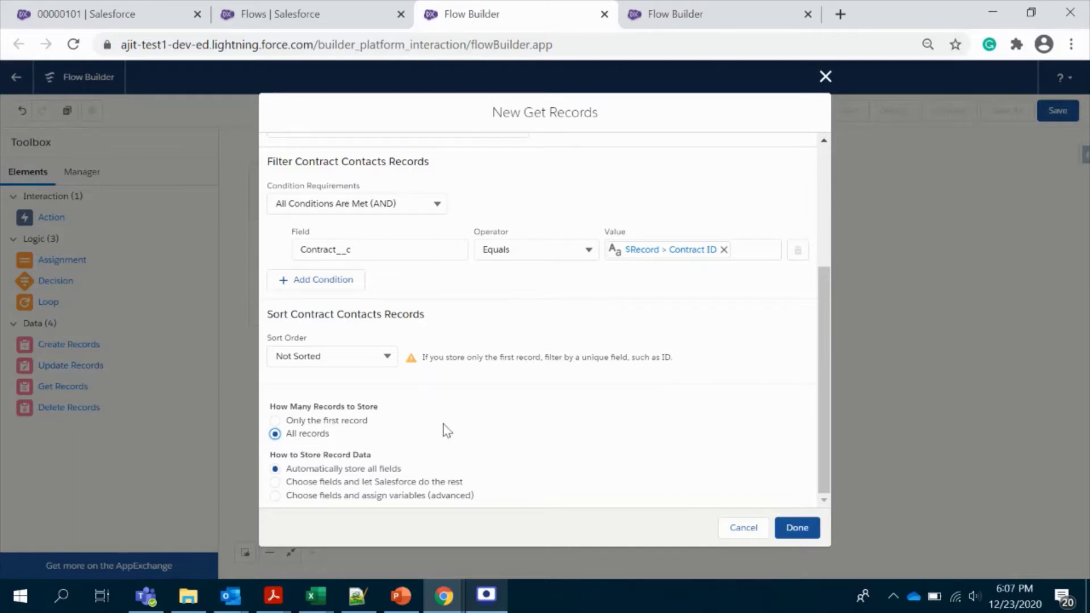
{"action": "left_click", "coordinate": [360, 501]}
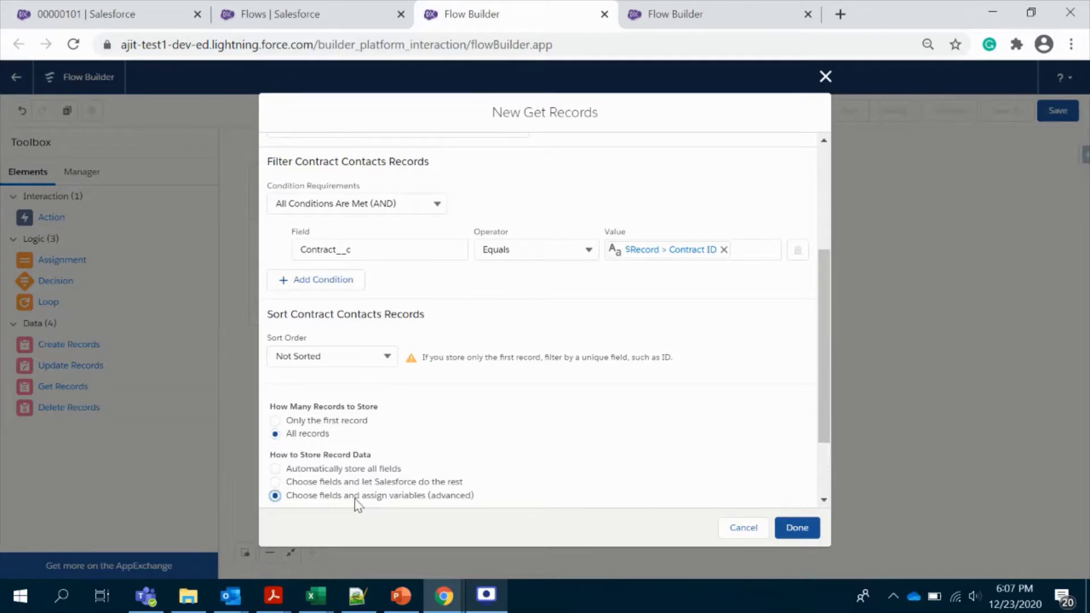
{"action": "scroll", "coordinate": [657, 458], "scroll_direction": "down", "scroll_amount": 2}
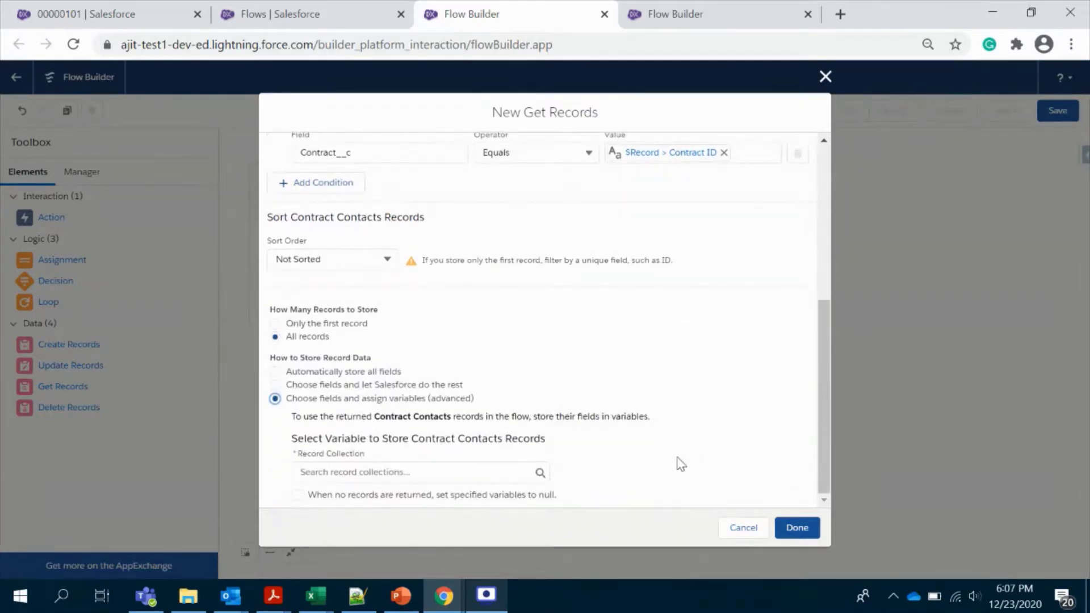
- Create a new Variable resource for the record collection with the API name Recipients
{"action": "left_click", "coordinate": [434, 473]}
{"action": "left_click", "coordinate": [351, 499]}
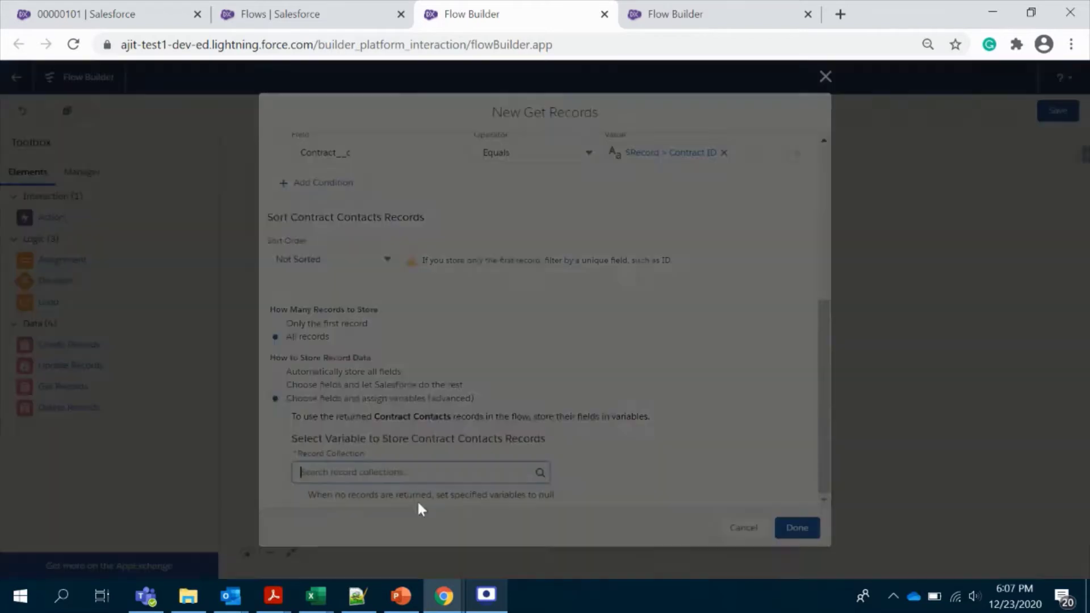
{"action": "left_click", "coordinate": [394, 274]}
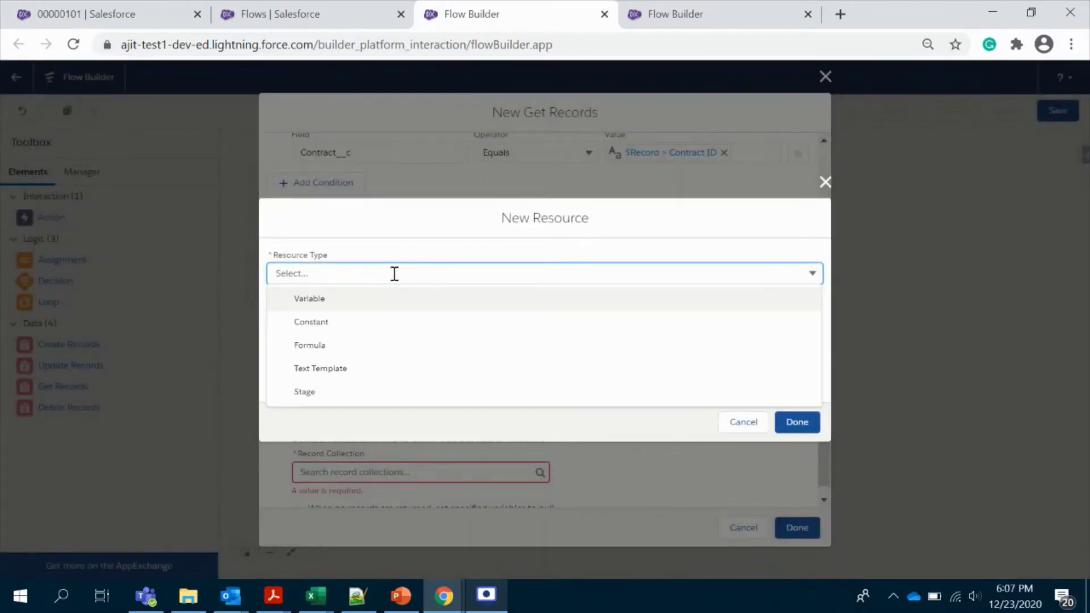
{"action": "left_click", "coordinate": [394, 308]}
{"action": "left_click", "coordinate": [344, 303]}
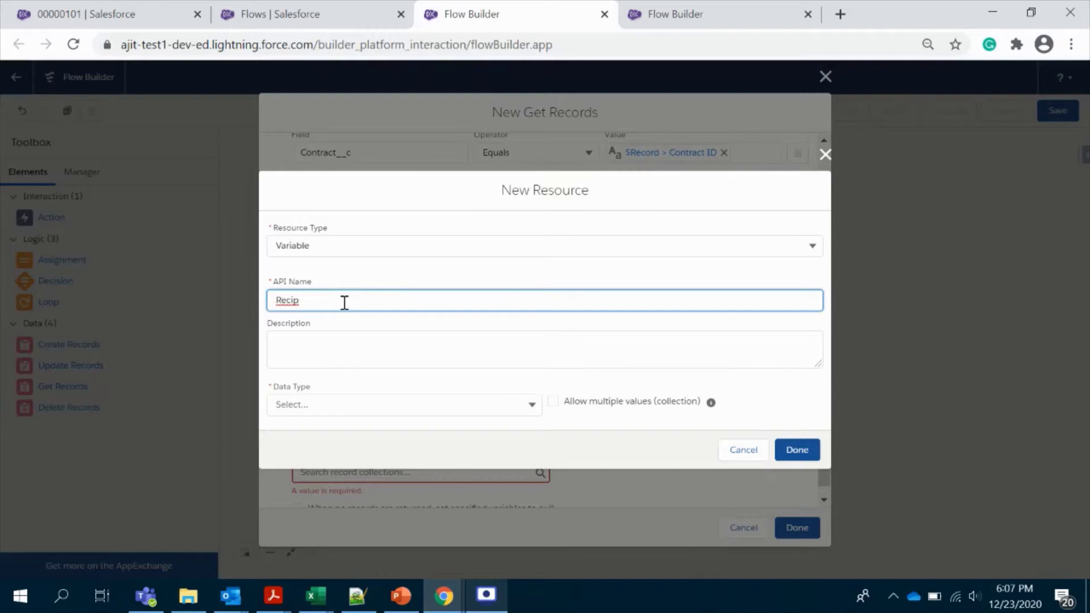
{"action": "type", "text": "Recipients"}
{"action": "left_click", "coordinate": [385, 345]}
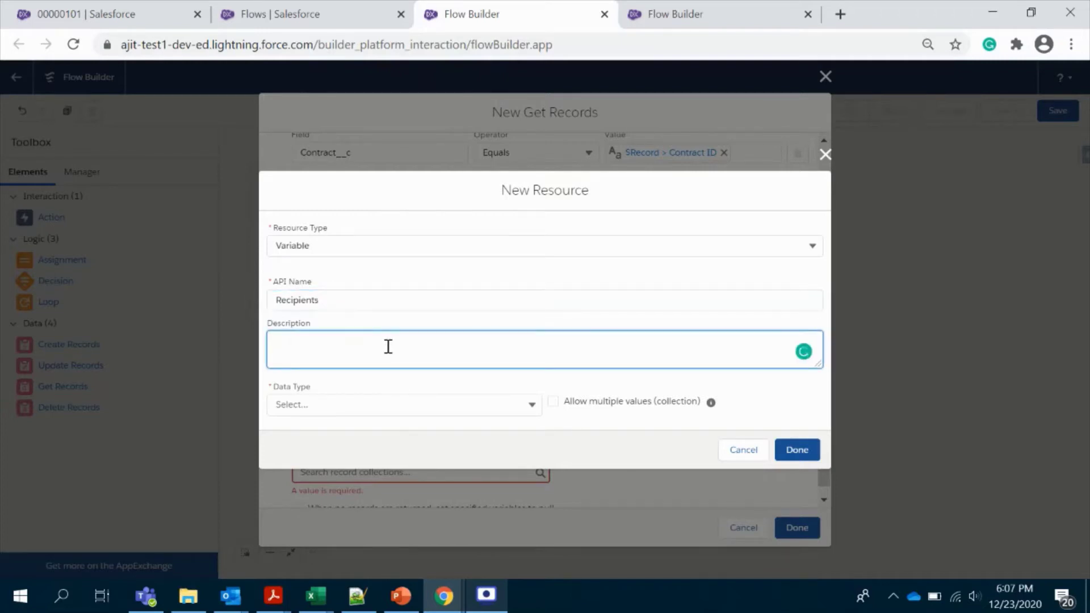
- Make Recipients a Record variable for Contract Contacts, available for input and allowing multiple values, and save it as the record collection
{"action": "left_click", "coordinate": [379, 405]}
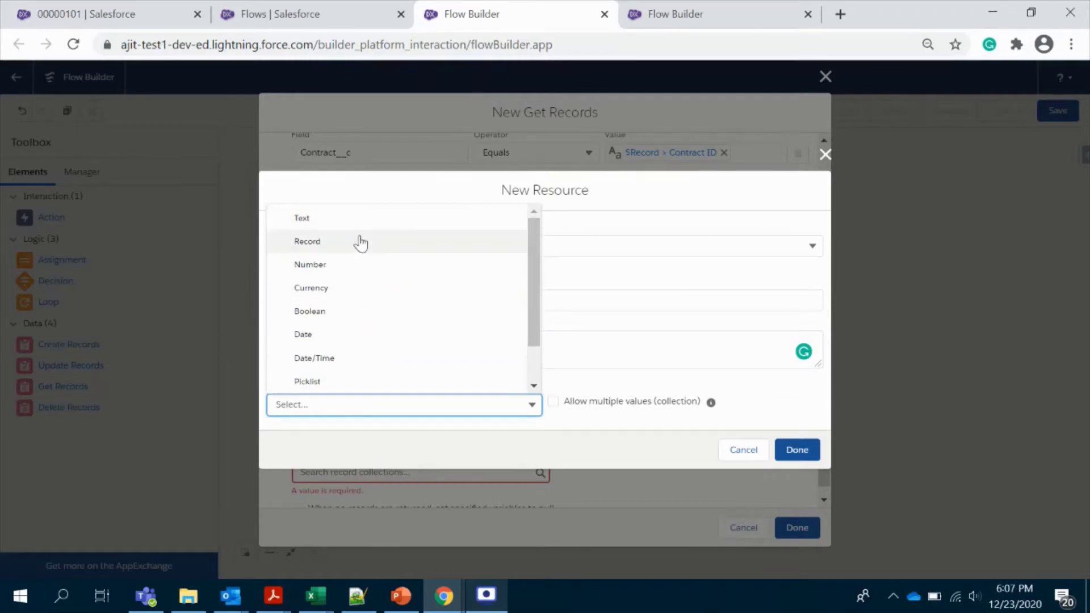
{"action": "left_click", "coordinate": [360, 243]}
{"action": "left_click", "coordinate": [363, 405]}
{"action": "type", "text": "con"}
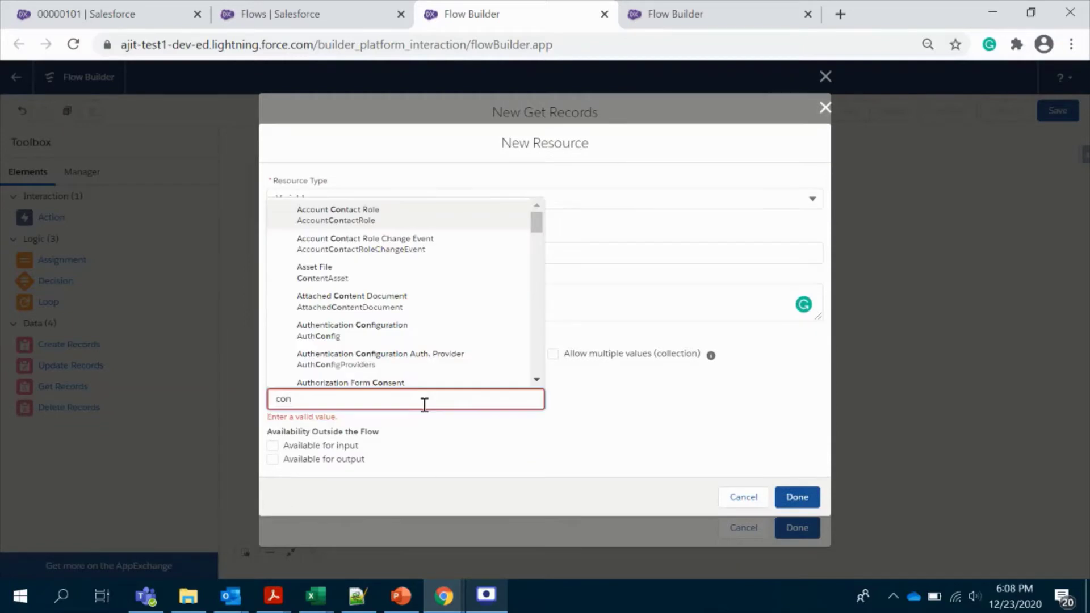
{"action": "type", "text": "tr"}
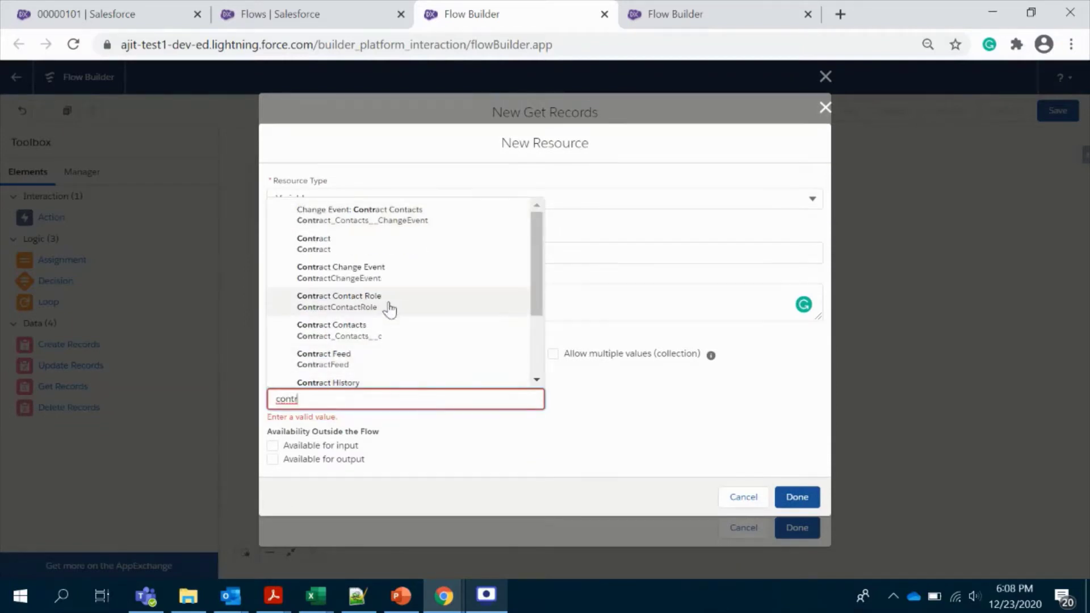
{"action": "left_click", "coordinate": [394, 332]}
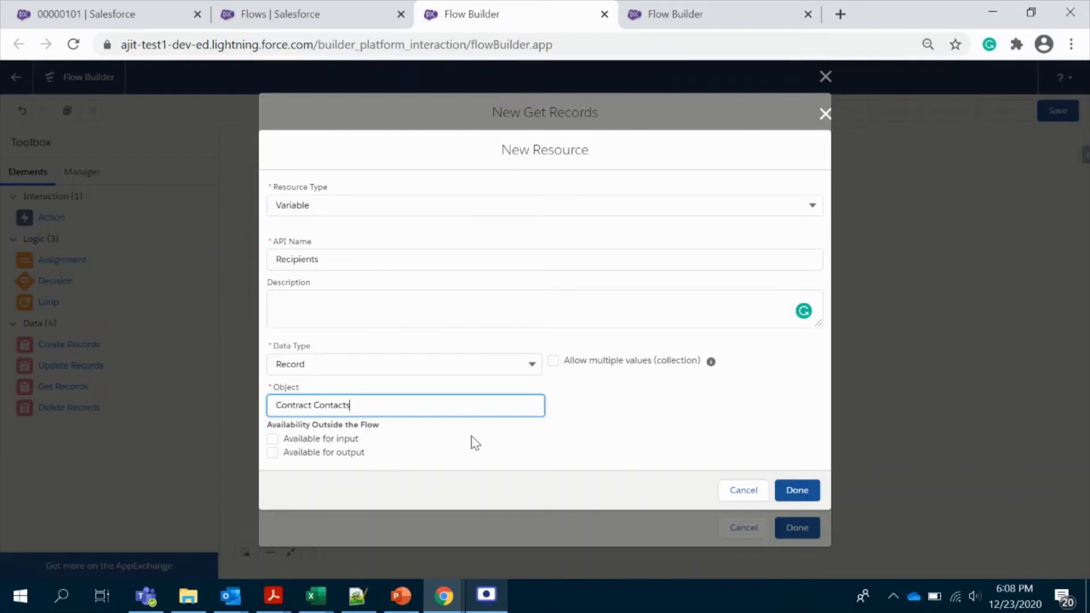
{"action": "left_click", "coordinate": [273, 441]}
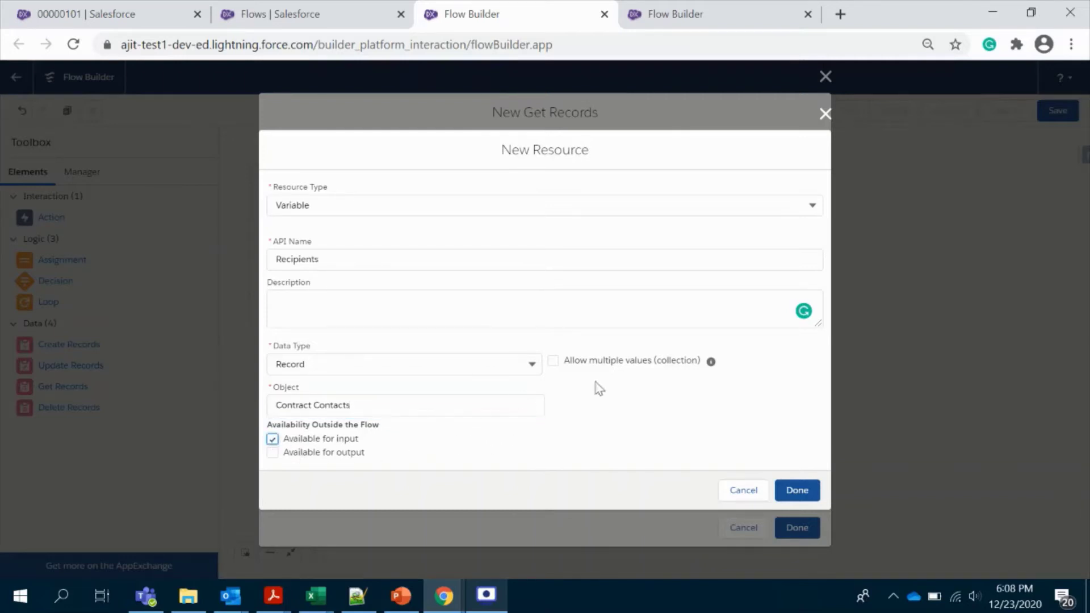
{"action": "left_click", "coordinate": [554, 362]}
{"action": "left_click", "coordinate": [797, 490]}
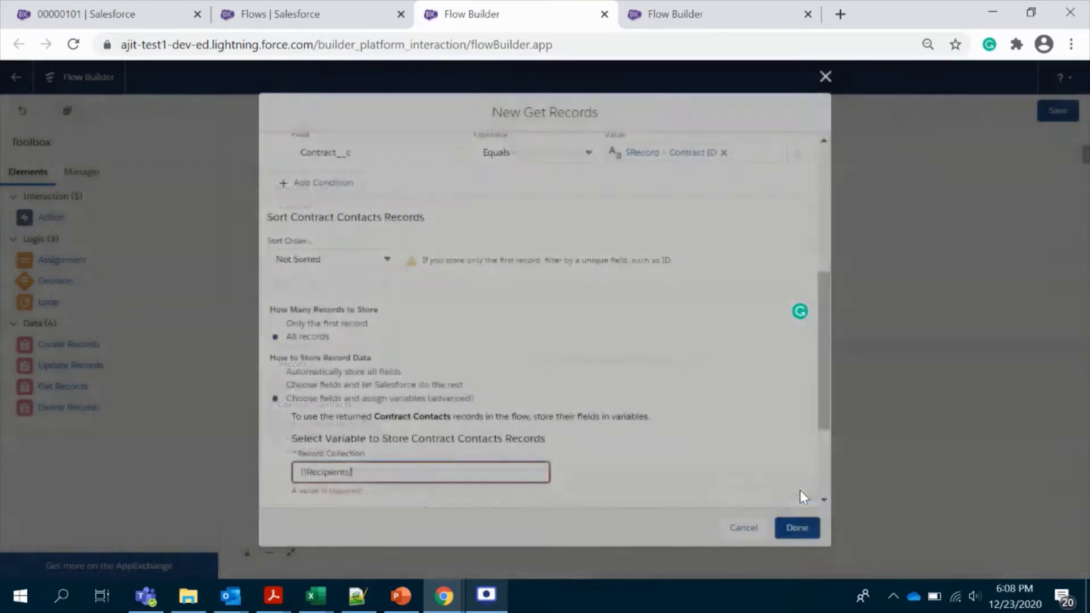
- Store the Contact_Contact__c field in the Recipients variable and finish the Get Records element for Contract Contacts
{"action": "scroll", "coordinate": [792, 488], "scroll_direction": "down", "scroll_amount": 3}
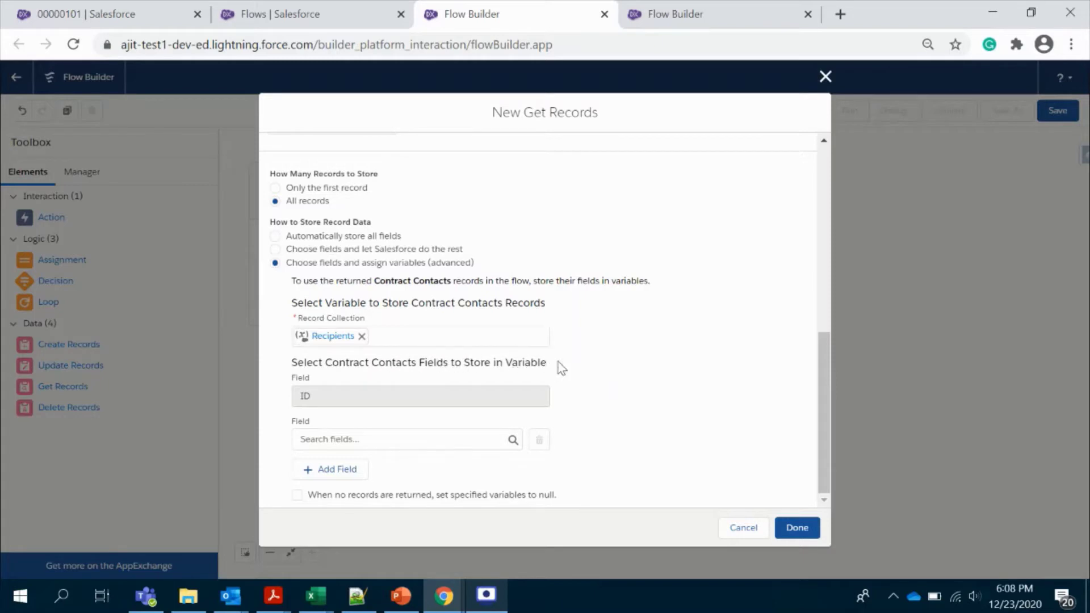
{"action": "left_click", "coordinate": [359, 441]}
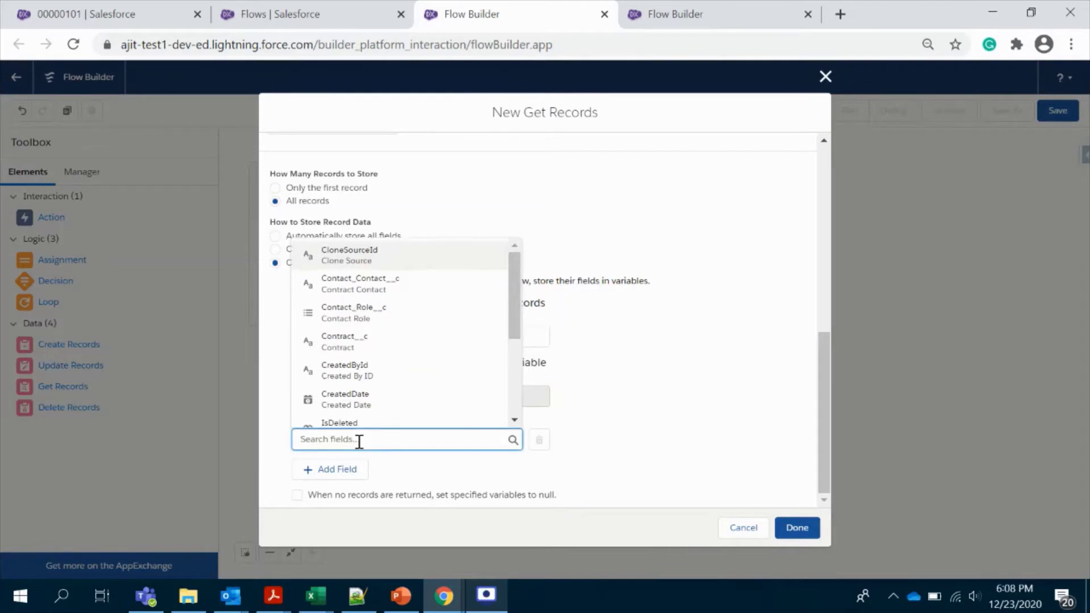
{"action": "left_click", "coordinate": [441, 442]}
{"action": "left_click", "coordinate": [418, 289]}
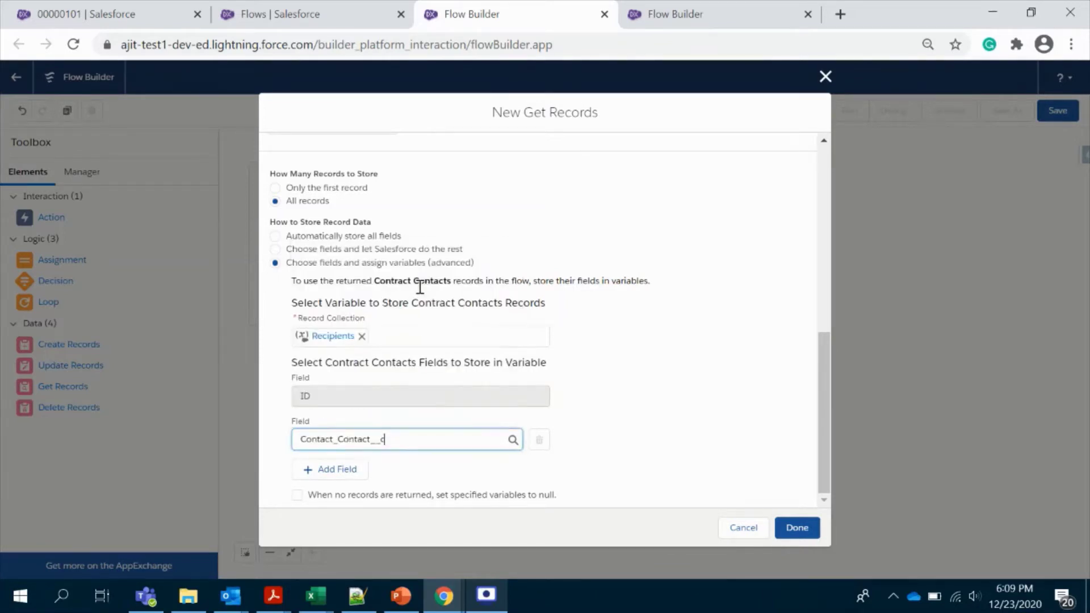
{"action": "left_click", "coordinate": [700, 449]}
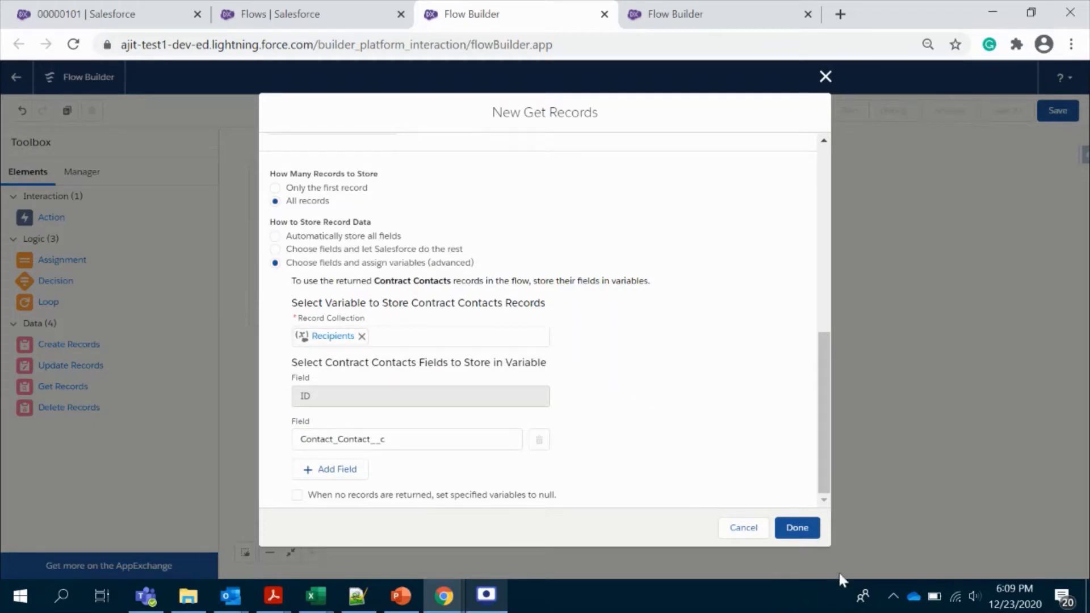
{"action": "left_click", "coordinate": [800, 529]}
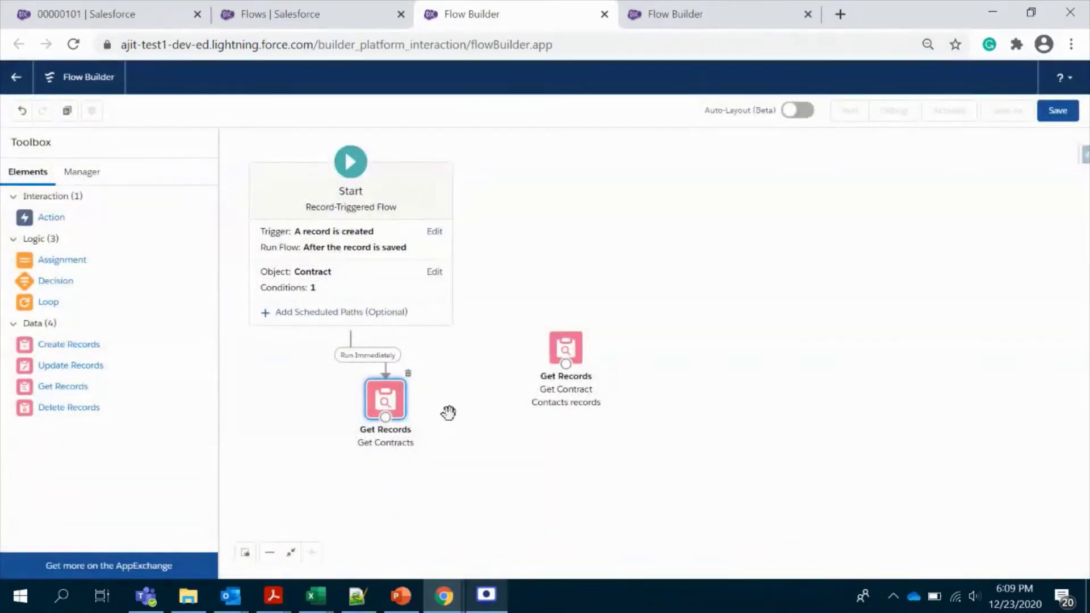
- Connect Get Contracts to Get Contract Contacts records, and add a Loop element labelled Get All contacts below them
{"action": "mouse_move", "coordinate": [385, 400]}
{"action": "left_mouse_down"}
{"action": "mouse_move", "coordinate": [442, 369]}
{"action": "mouse_move", "coordinate": [534, 253]}
{"action": "mouse_move", "coordinate": [607, 239]}
{"action": "mouse_move", "coordinate": [567, 346]}
{"action": "mouse_move", "coordinate": [608, 312]}
{"action": "left_mouse_up"}
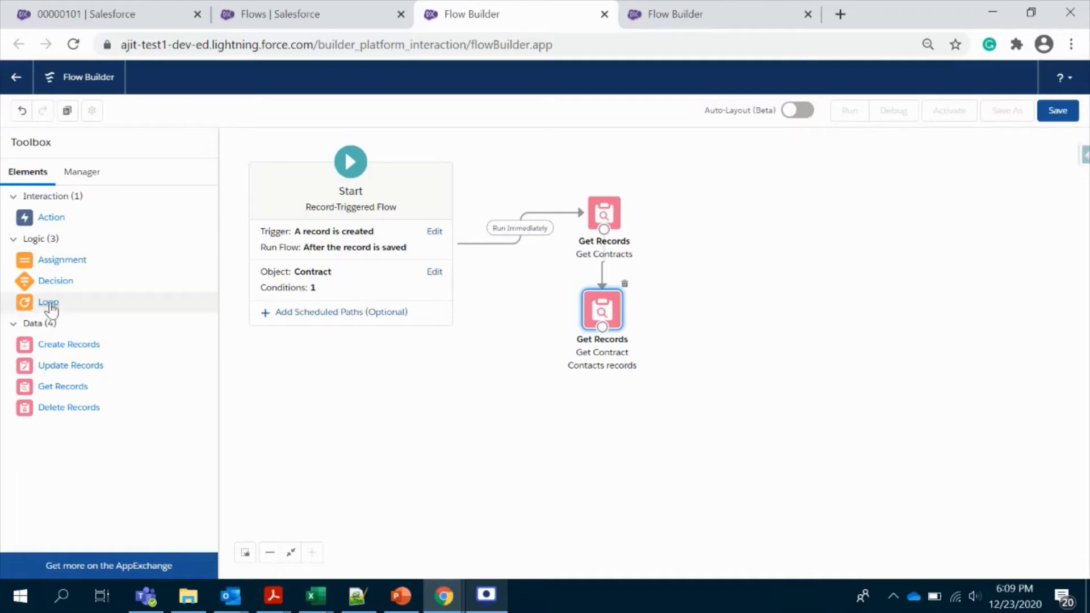
{"action": "left_click_drag", "start_coordinate": [49, 304], "coordinate": [584, 397]}
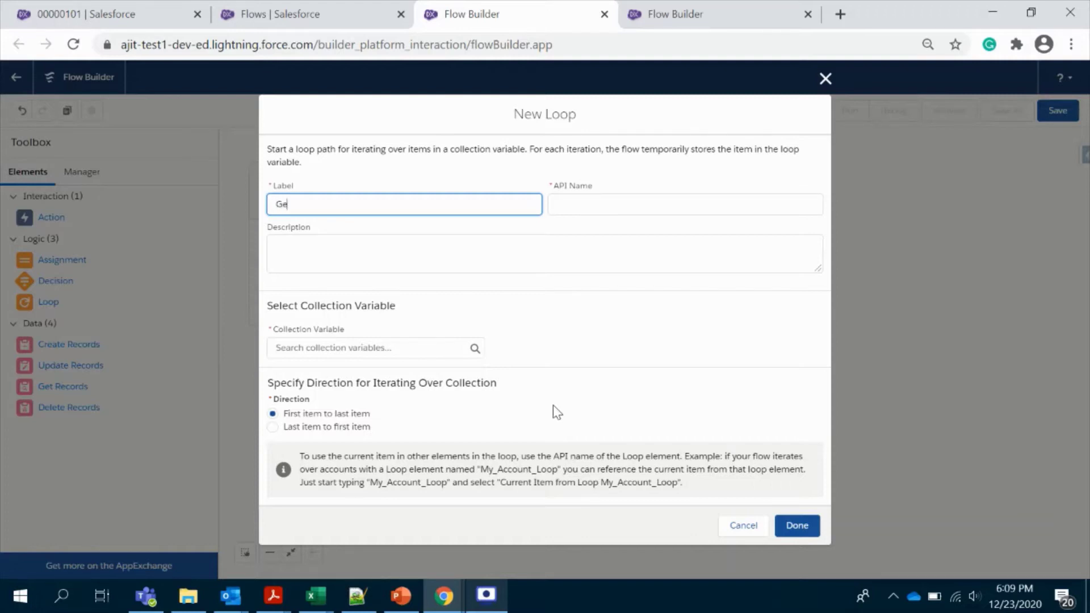
{"action": "type", "text": "contc"}
{"action": "key", "text": "BackSpace"}
{"action": "type", "text": "actss"}
{"action": "left_click", "coordinate": [564, 250]}
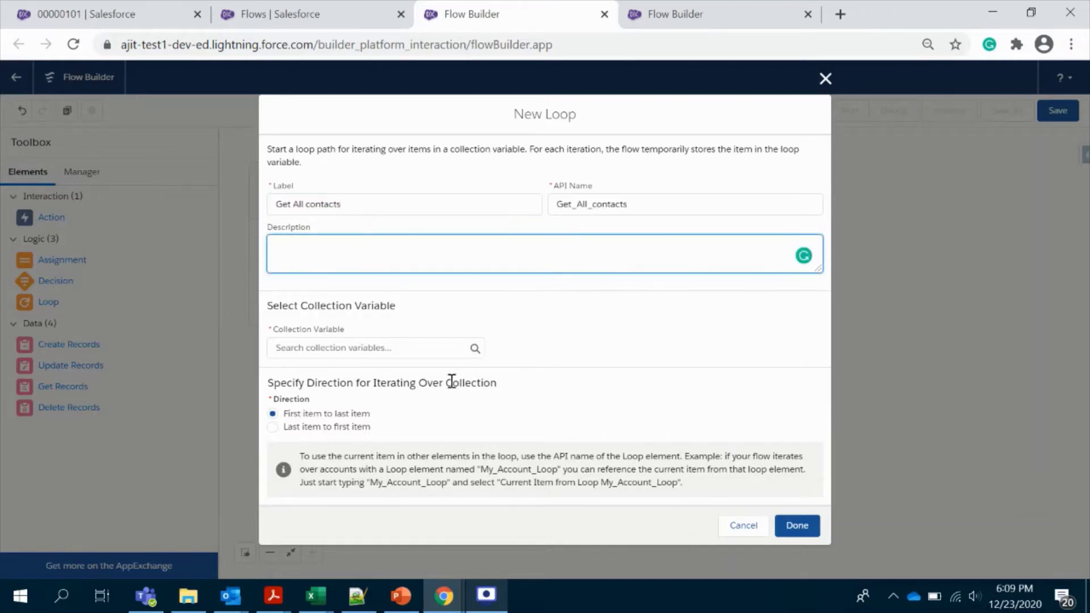
- Make the loop iterate over the Recipients collection, save it, and connect Get Contract Contacts records to it
{"action": "left_click", "coordinate": [426, 356]}
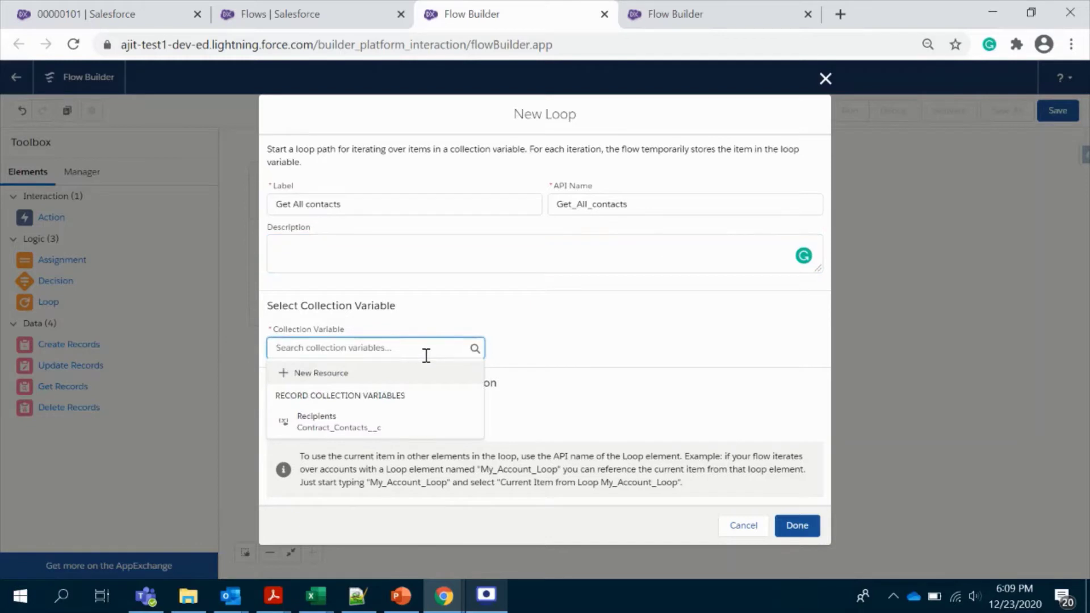
{"action": "left_click", "coordinate": [394, 428]}
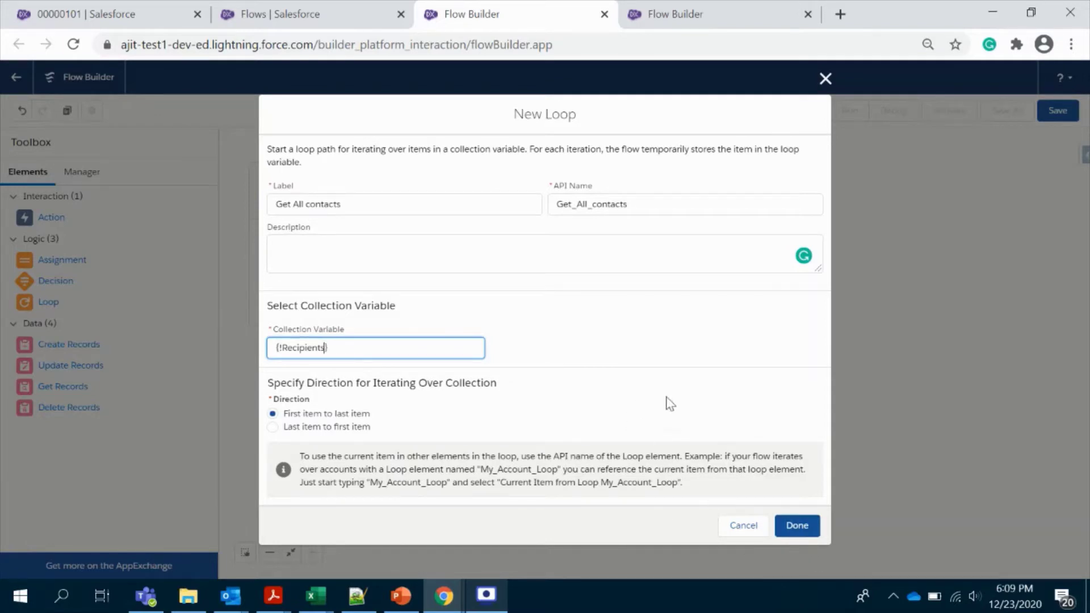
{"action": "left_click", "coordinate": [680, 420]}
{"action": "left_click", "coordinate": [798, 526]}
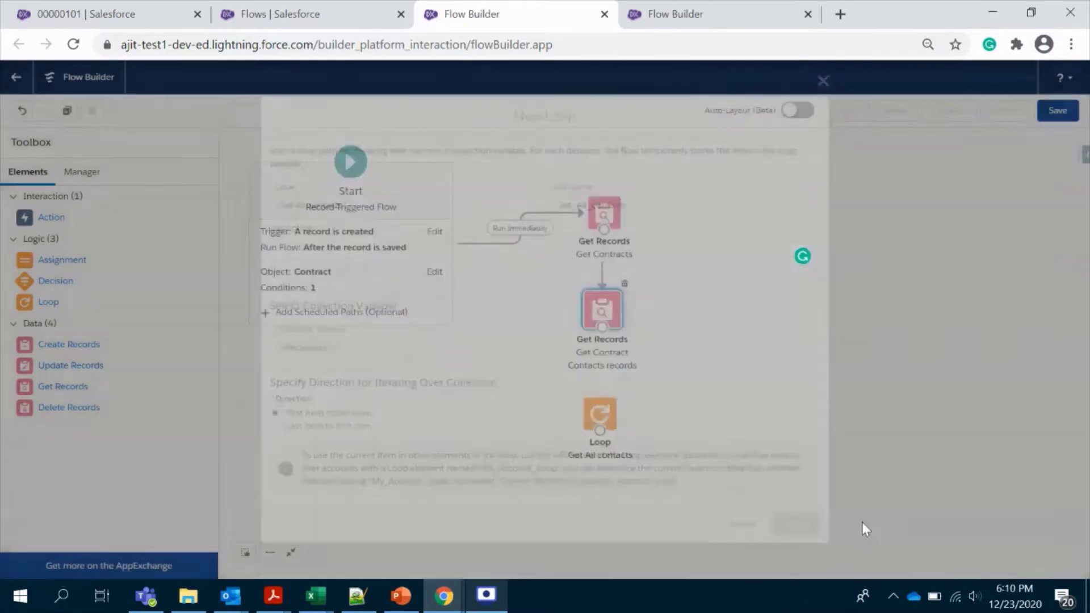
{"action": "mouse_move", "coordinate": [601, 327]}
{"action": "left_mouse_down"}
{"action": "mouse_move", "coordinate": [600, 413]}
{"action": "mouse_move", "coordinate": [632, 427]}
{"action": "mouse_move", "coordinate": [624, 434]}
{"action": "left_mouse_up"}
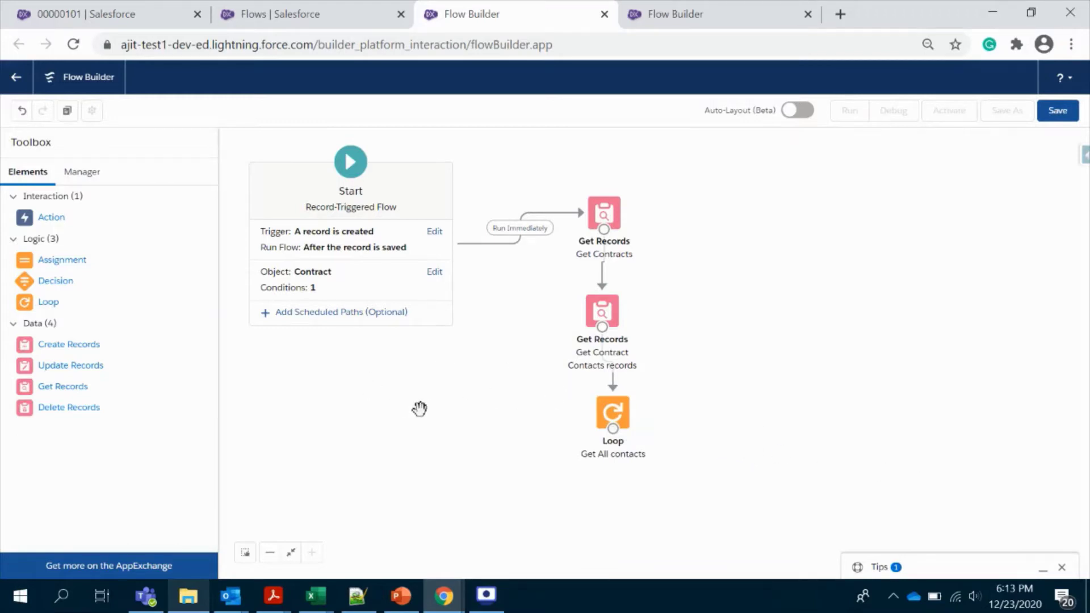
- Add a Get Records element labelled Get contact records that retrieves records of the Contact object
{"action": "left_click_drag", "start_coordinate": [64, 391], "coordinate": [330, 397]}
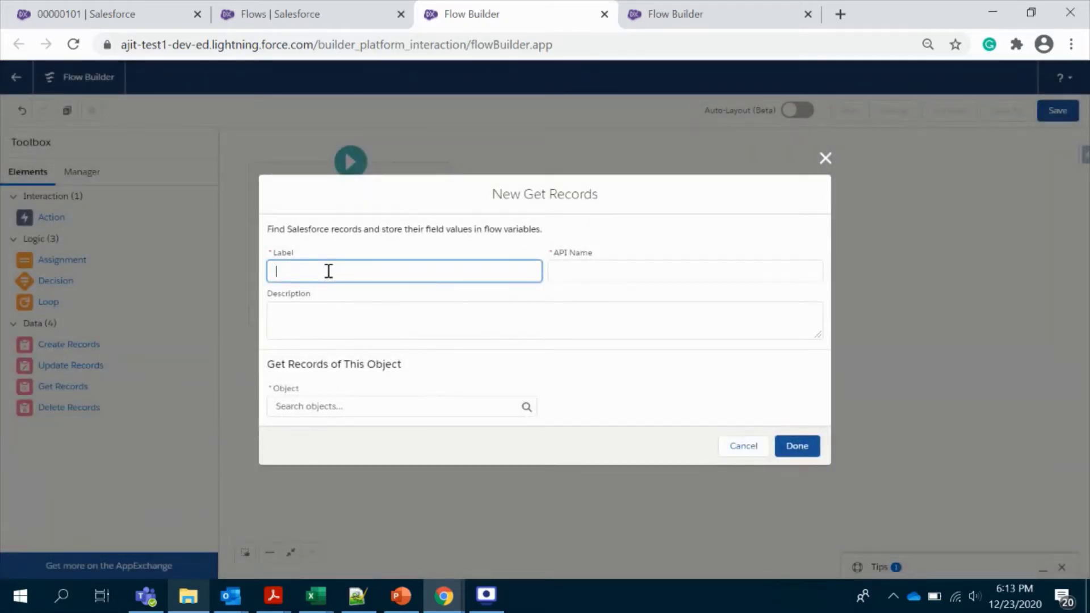
{"action": "type", "text": "Get contact records"}
{"action": "left_click", "coordinate": [381, 310]}
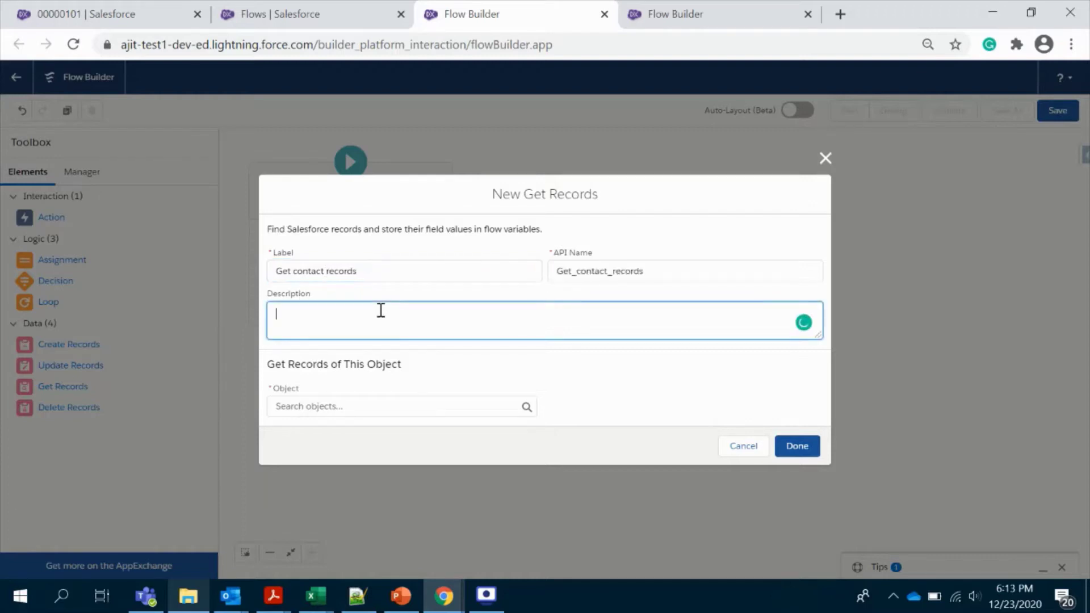
{"action": "left_click", "coordinate": [350, 408]}
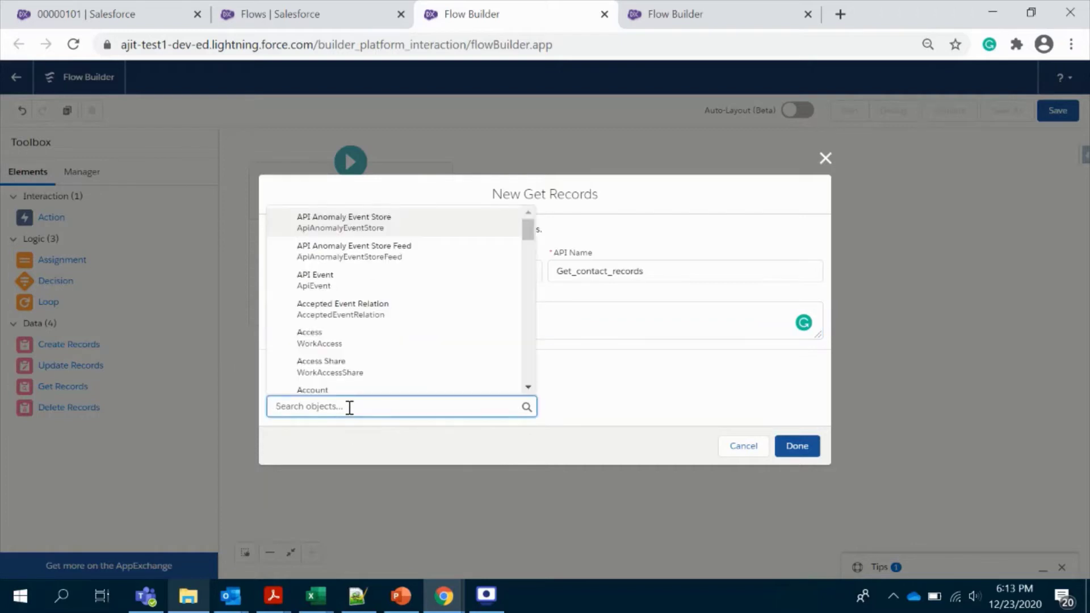
{"action": "type", "text": "contact"}
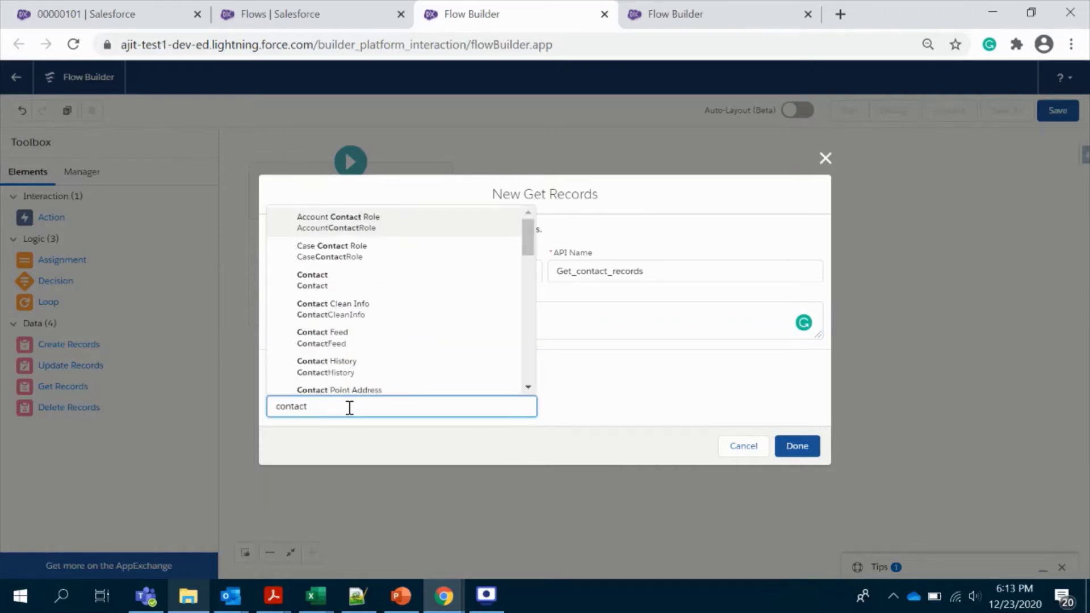
{"action": "left_click", "coordinate": [357, 287]}
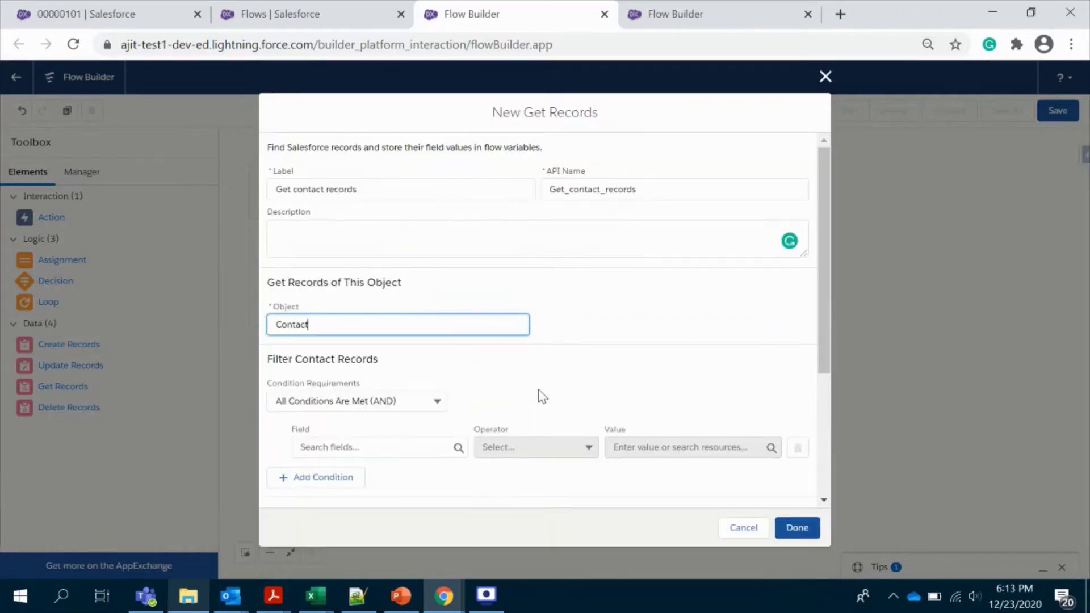
- Filter the Contact records by the condition Id Equals the id of the current item from the Get_All_contacts loop
{"action": "scroll", "coordinate": [539, 394], "scroll_direction": "down", "scroll_amount": 3}
{"action": "left_click", "coordinate": [407, 322]}
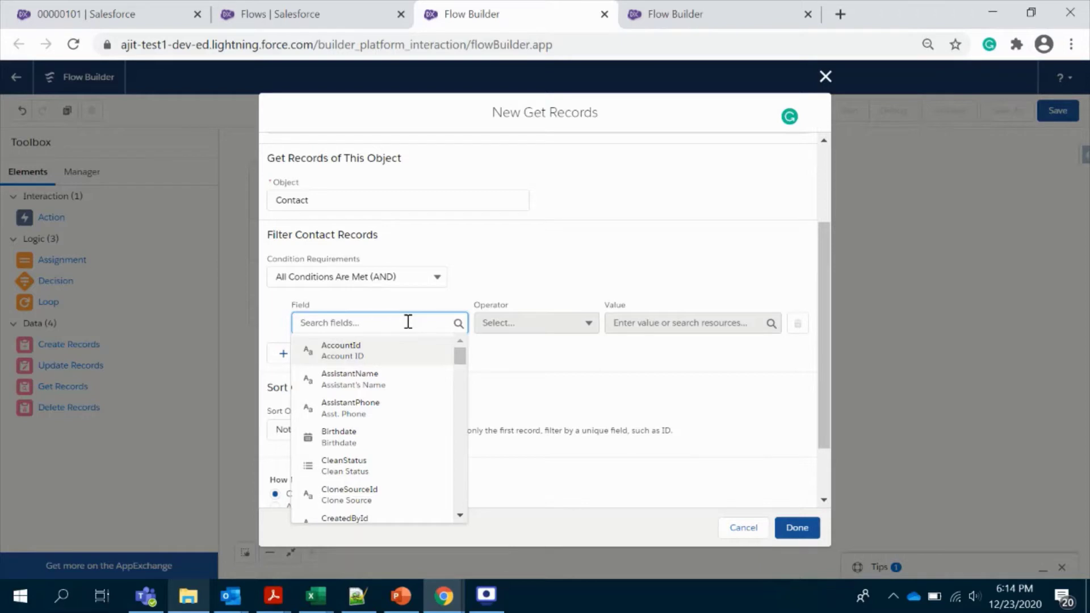
{"action": "type", "text": "id"}
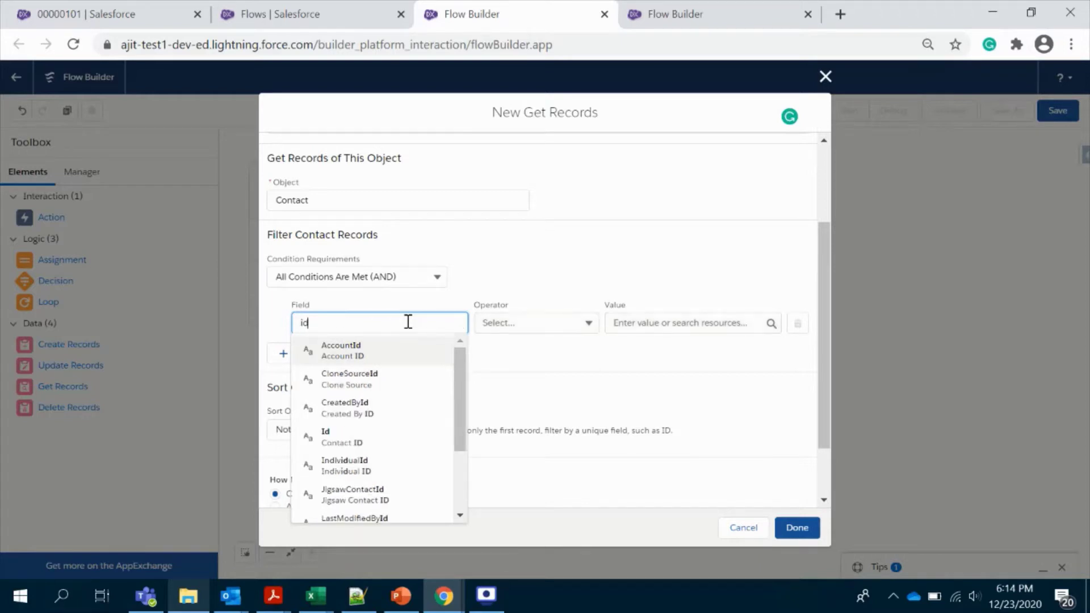
{"action": "left_click", "coordinate": [373, 438]}
{"action": "left_click", "coordinate": [638, 323]}
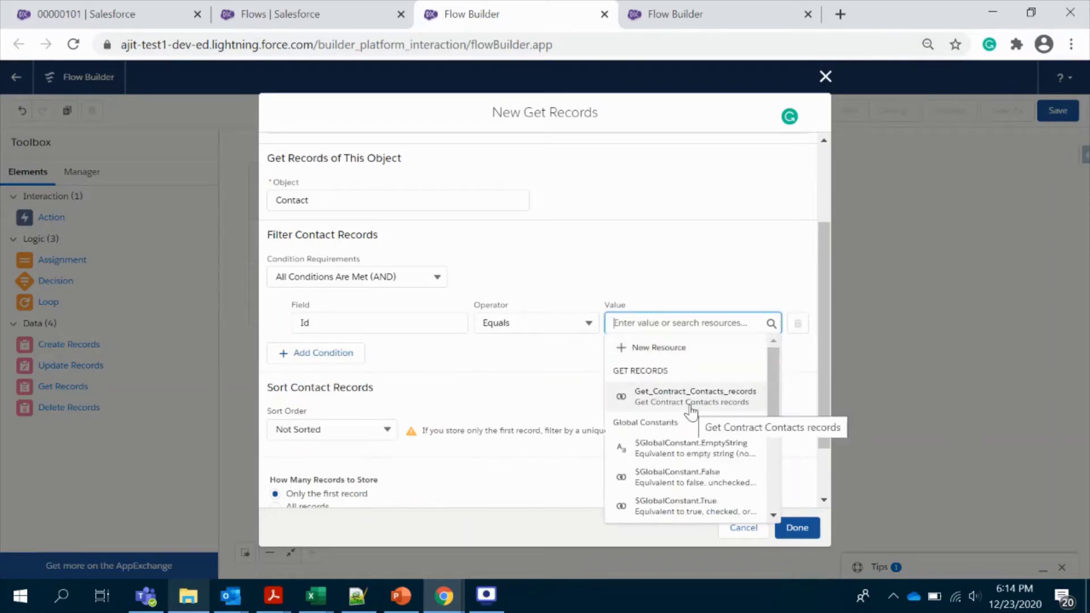
{"action": "scroll", "coordinate": [690, 411], "scroll_direction": "down", "scroll_amount": 2}
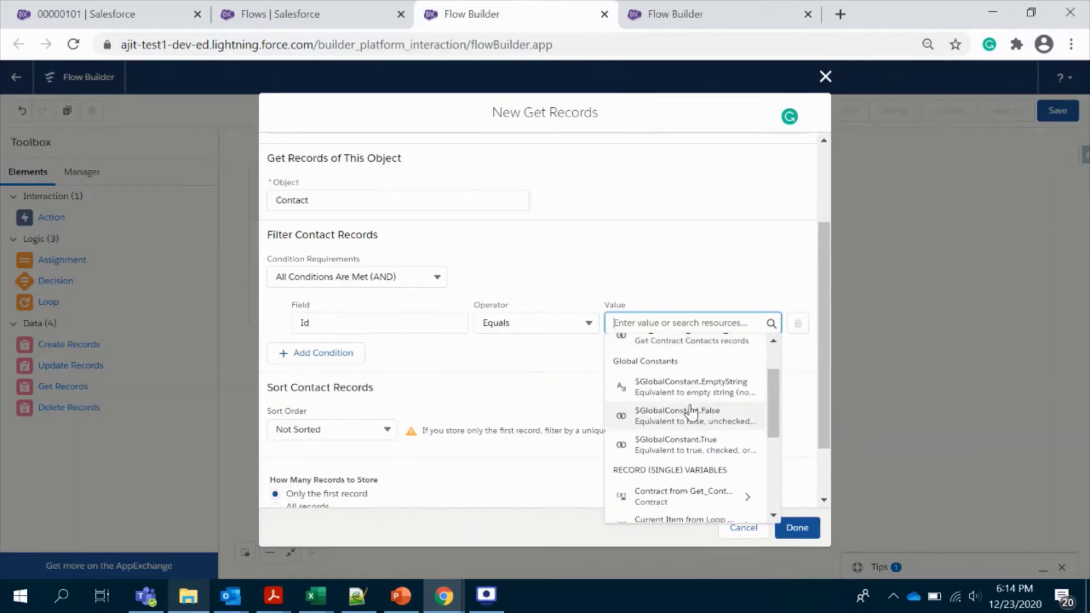
{"action": "scroll", "coordinate": [690, 411], "scroll_direction": "down", "scroll_amount": 2}
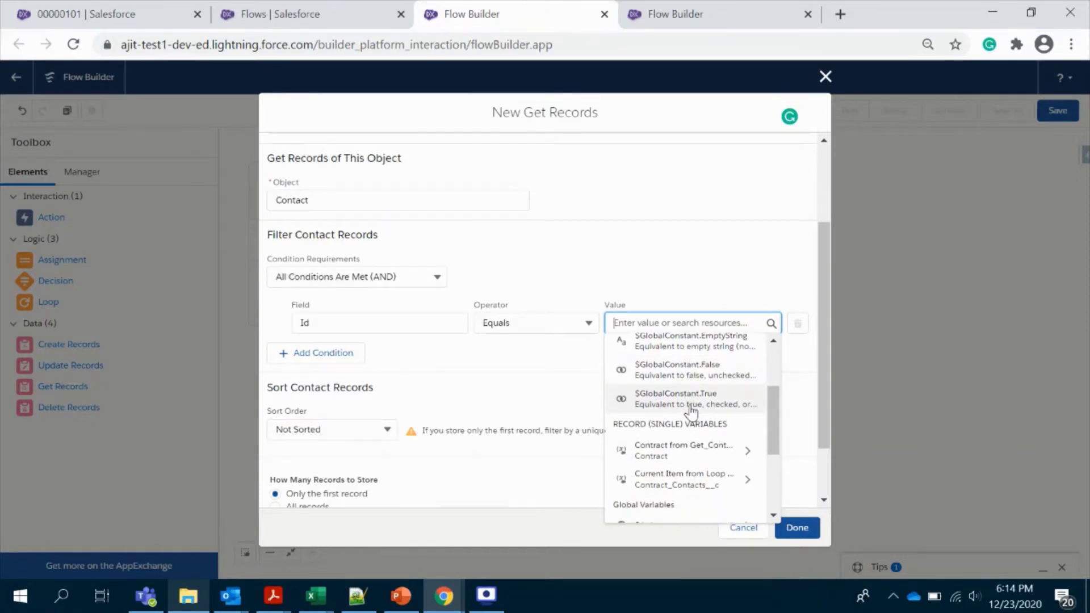
{"action": "scroll", "coordinate": [691, 409], "scroll_direction": "down", "scroll_amount": 3}
{"action": "scroll", "coordinate": [691, 411], "scroll_direction": "up", "scroll_amount": 4}
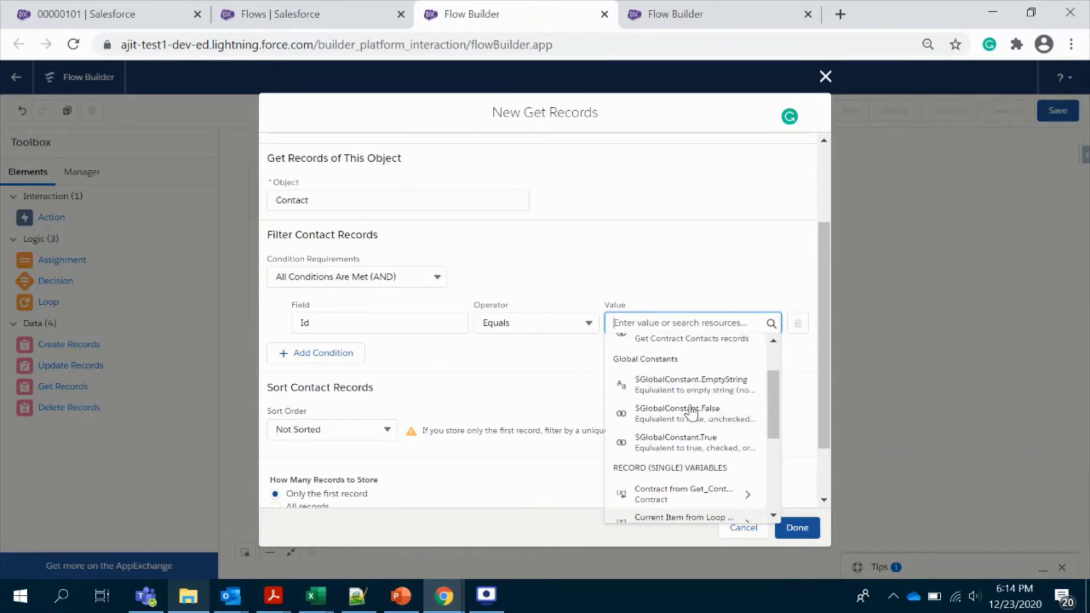
{"action": "scroll", "coordinate": [686, 469], "scroll_direction": "up", "scroll_amount": 2}
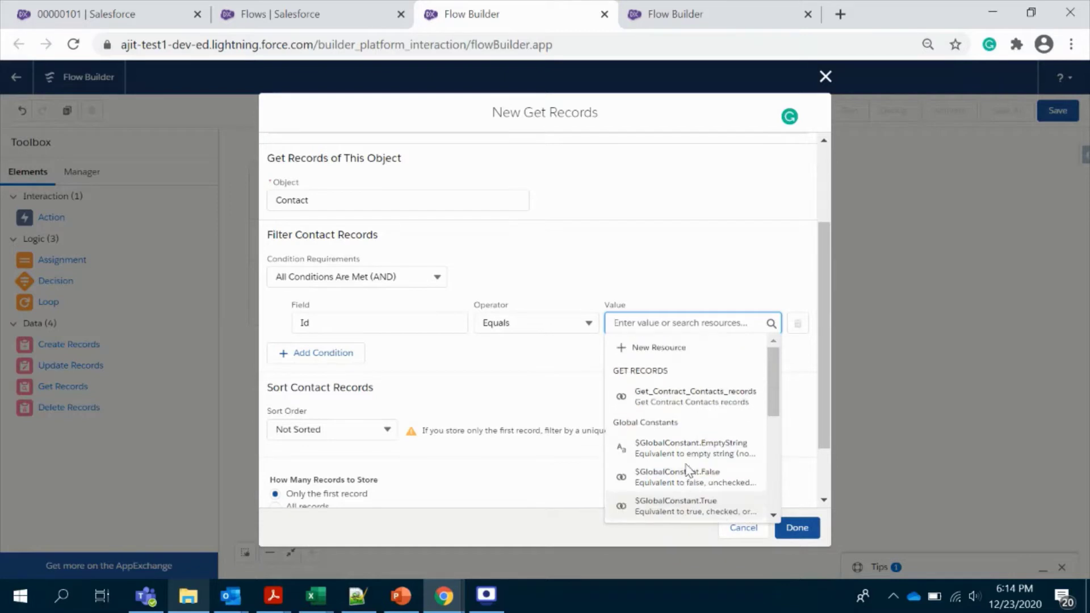
{"action": "scroll", "coordinate": [689, 470], "scroll_direction": "down", "scroll_amount": 1}
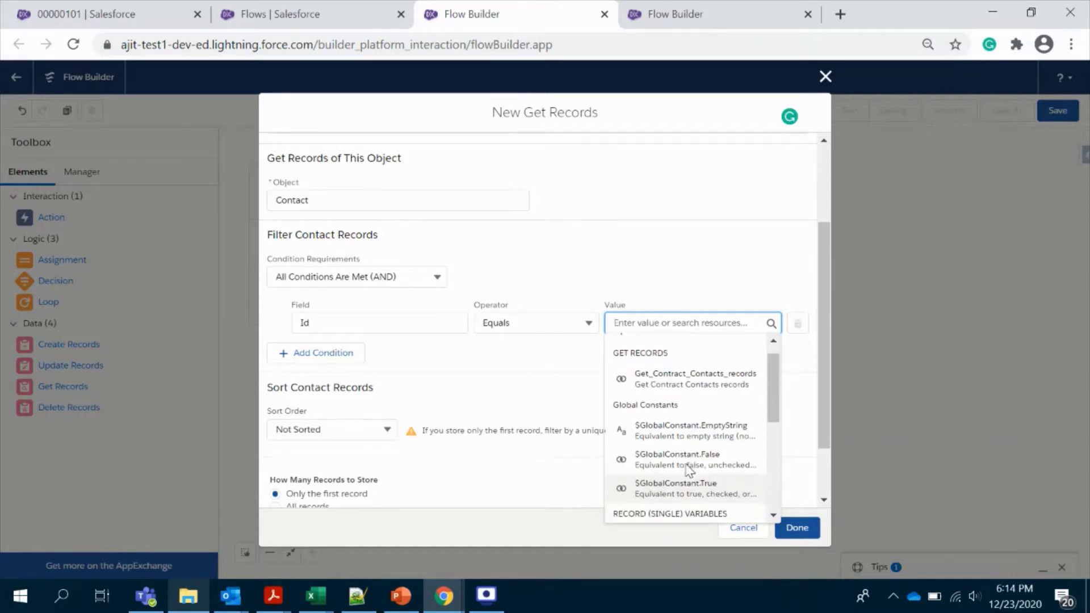
{"action": "scroll", "coordinate": [689, 470], "scroll_direction": "down", "scroll_amount": 3}
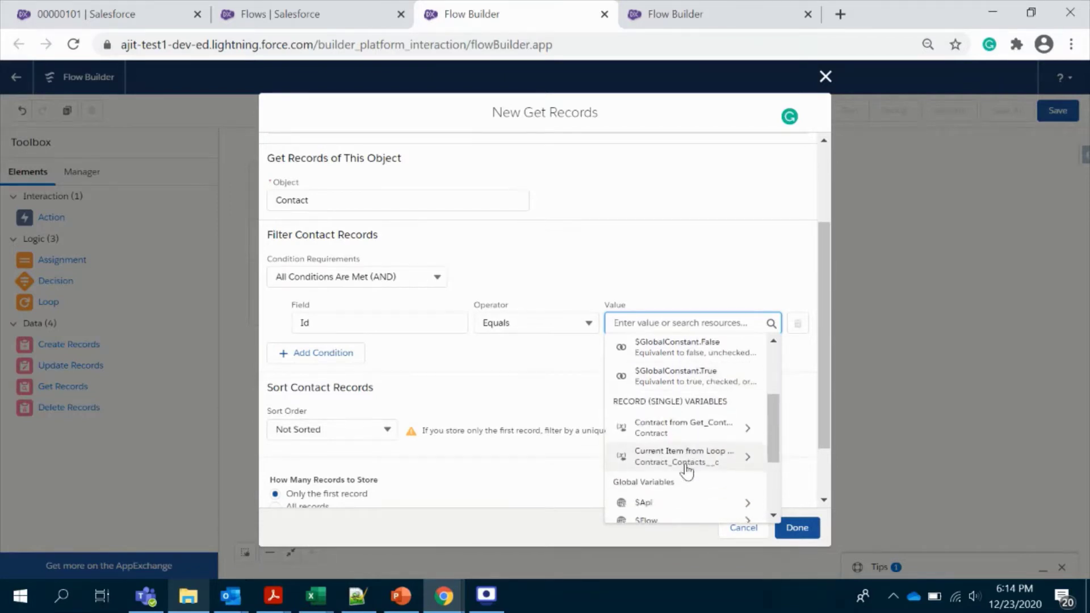
{"action": "scroll", "coordinate": [687, 469], "scroll_direction": "down", "scroll_amount": 1}
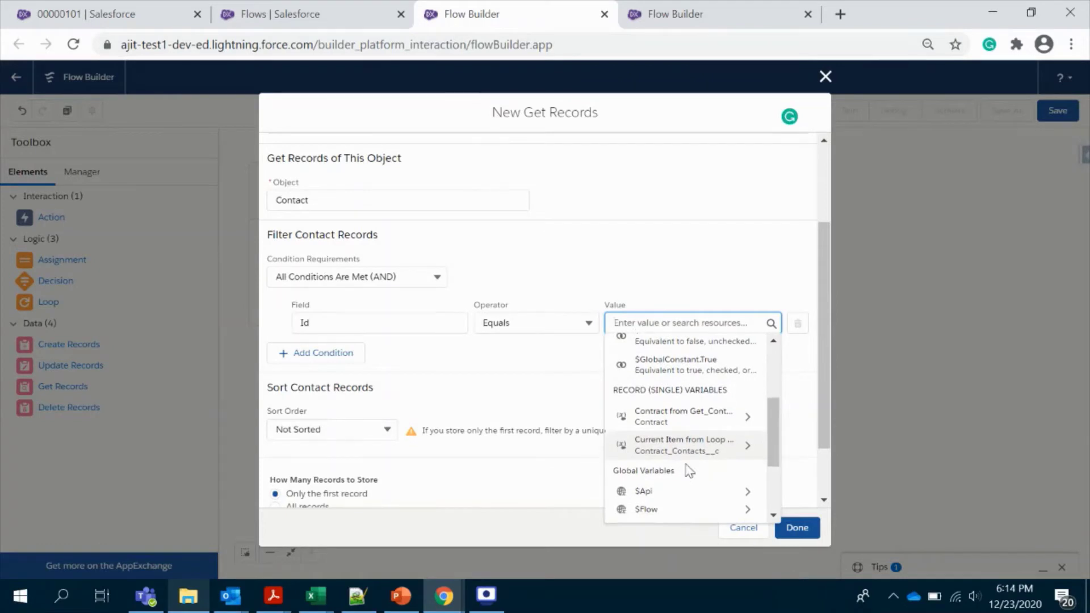
{"action": "left_click", "coordinate": [678, 442]}
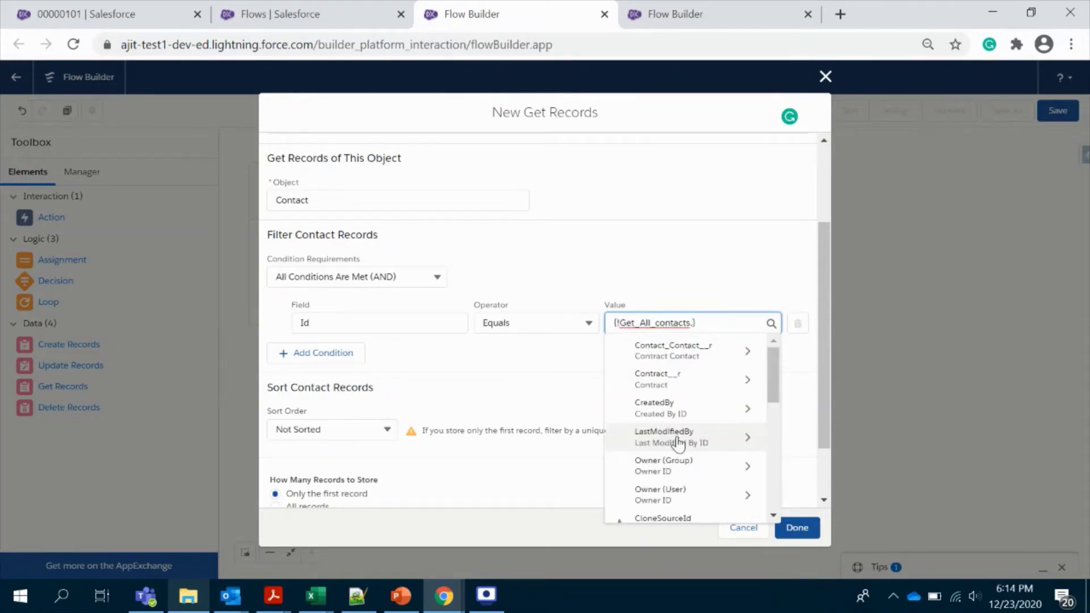
{"action": "type", "text": "id"}
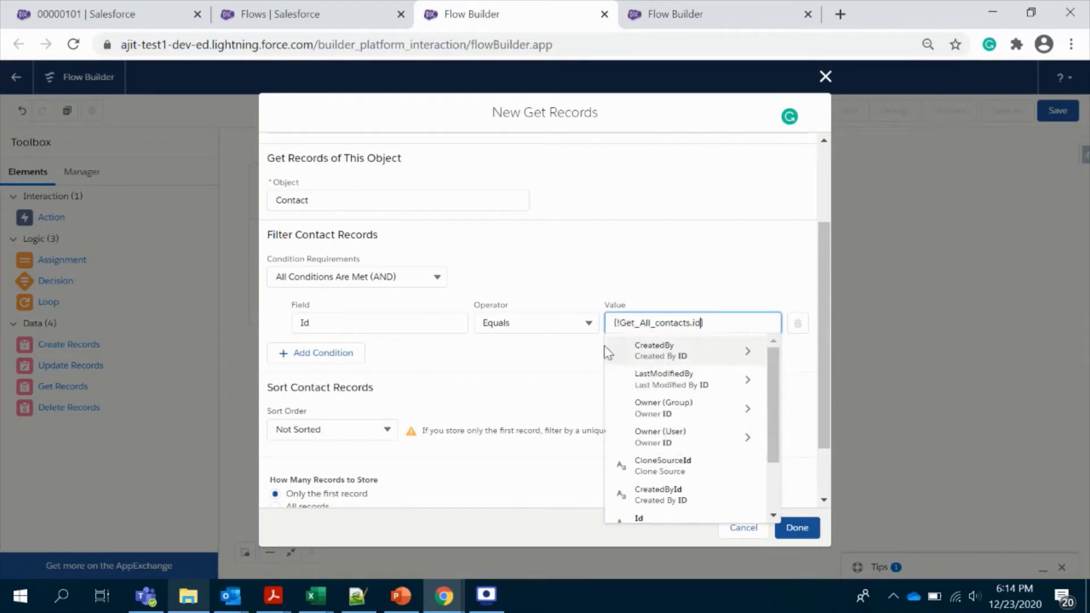
{"action": "left_click", "coordinate": [581, 356]}
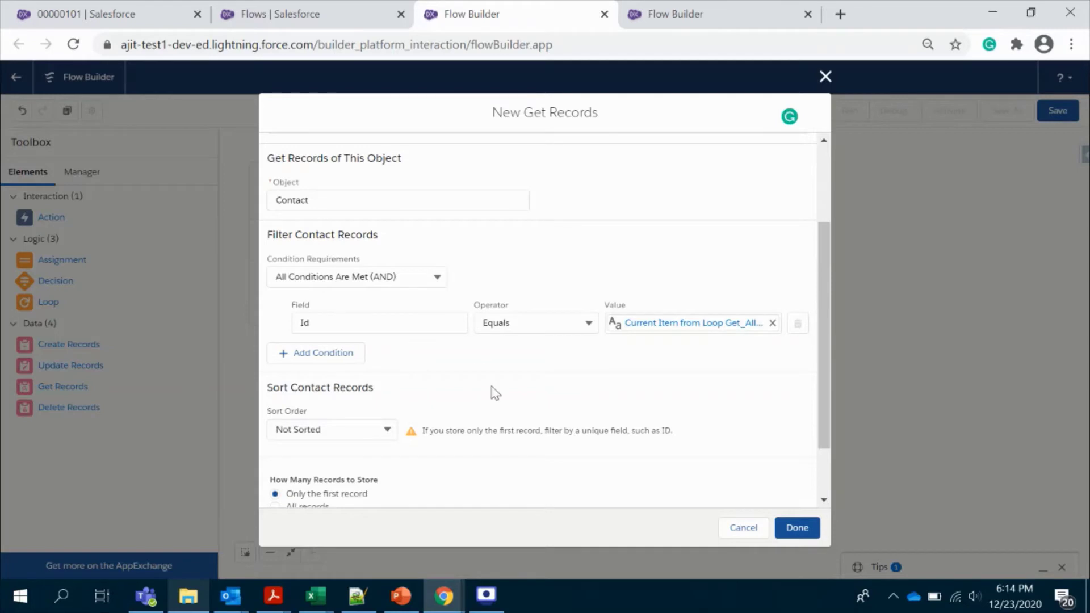
- Set the record data storage to choosing fields and assigning variables (advanced)
{"action": "scroll", "coordinate": [699, 332], "scroll_direction": "down", "scroll_amount": 2}
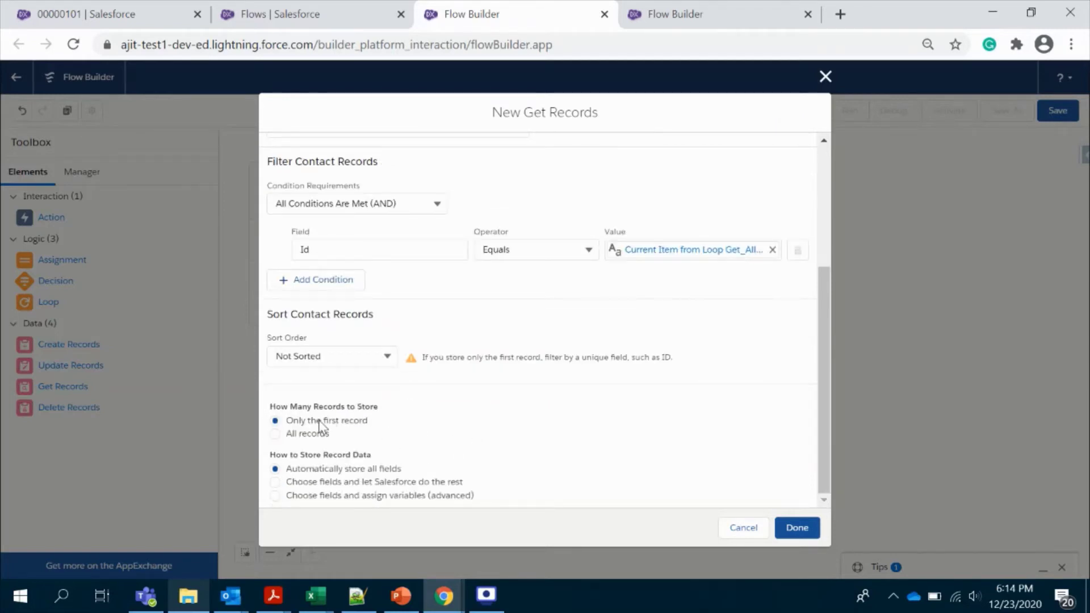
{"action": "left_click", "coordinate": [276, 496]}
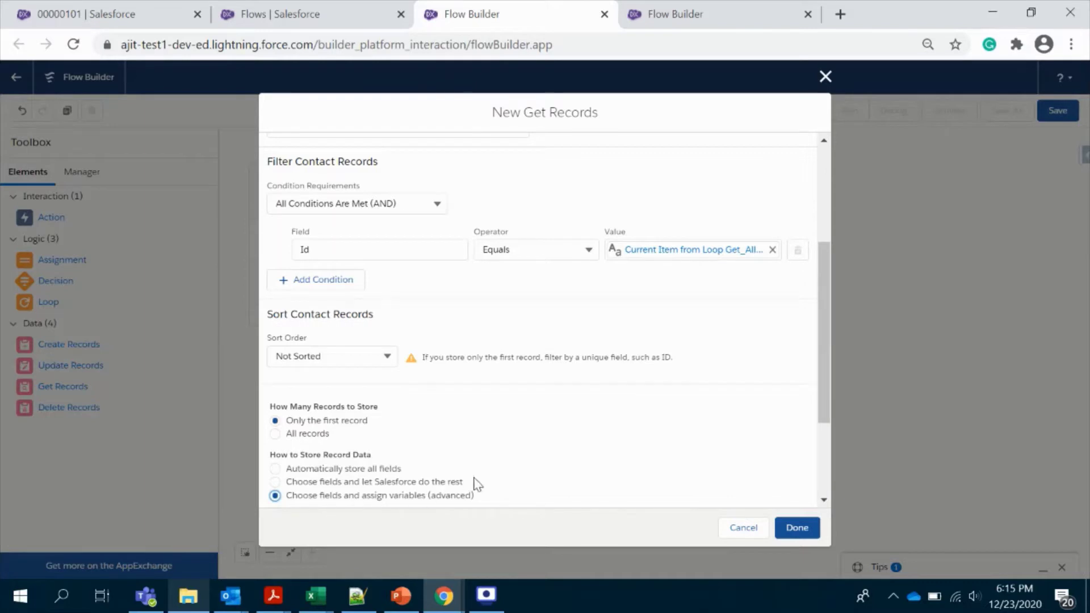
{"action": "scroll", "coordinate": [493, 477], "scroll_direction": "down", "scroll_amount": 3}
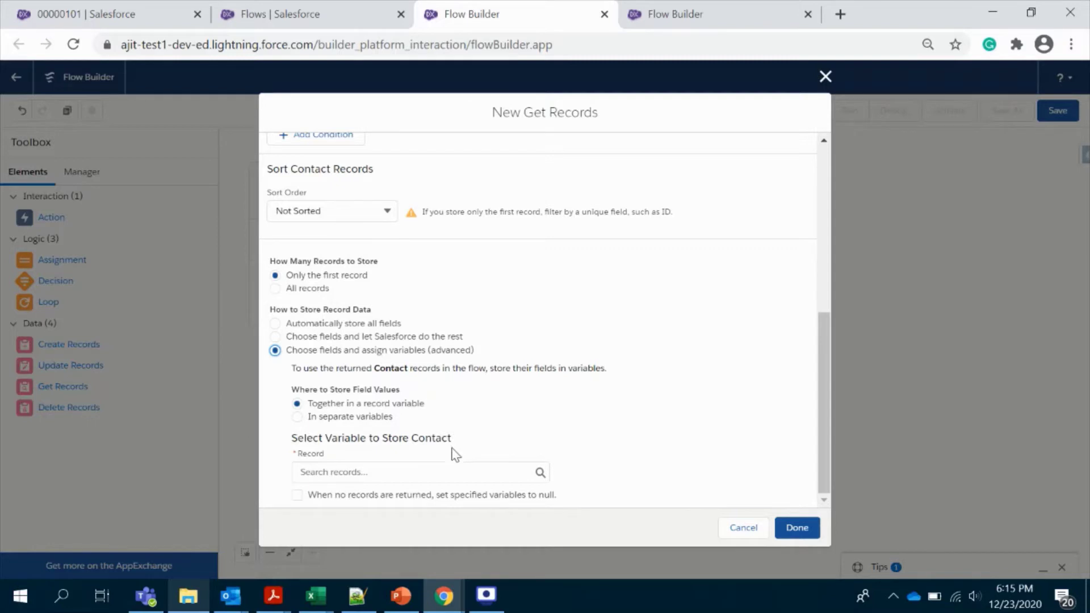
- Create a new variable resource with the API name Comtact_Record for storing the retrieved contact
{"action": "left_click", "coordinate": [374, 470]}
{"action": "left_click", "coordinate": [345, 497]}
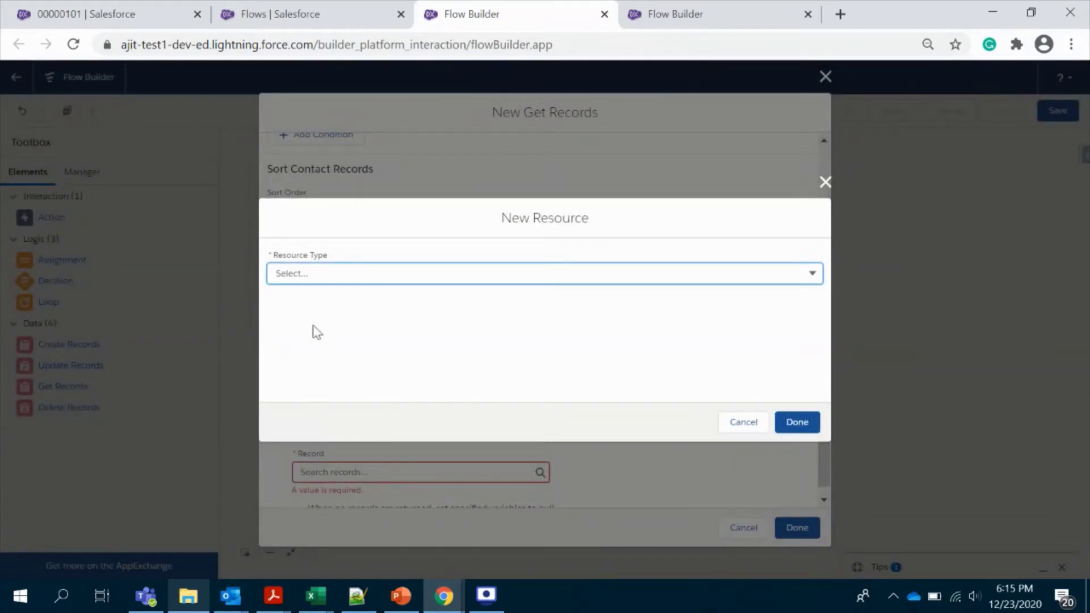
{"action": "left_click", "coordinate": [339, 275]}
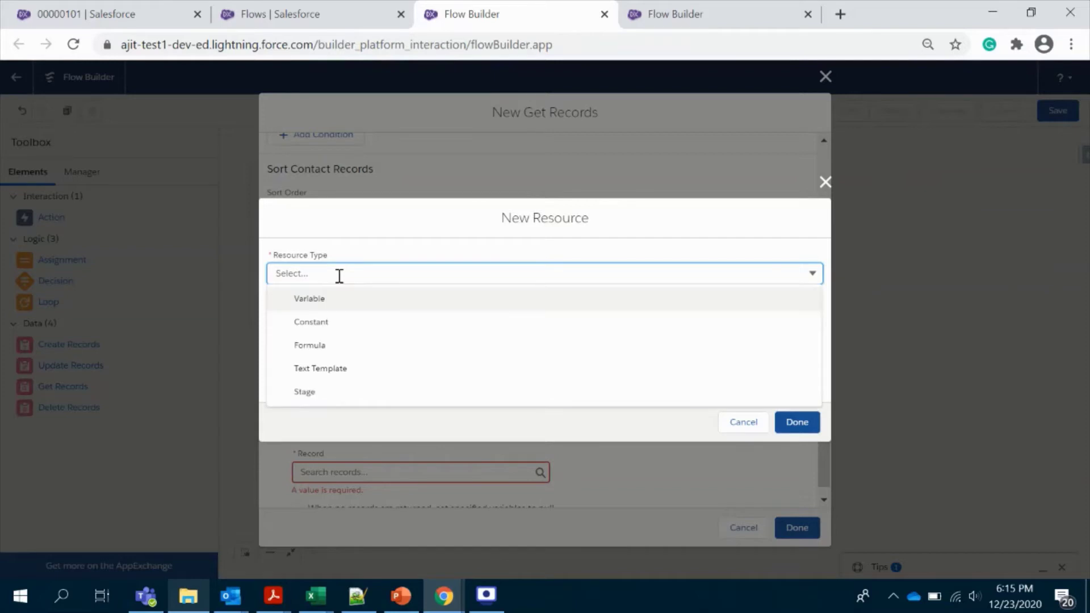
{"action": "left_click", "coordinate": [339, 300]}
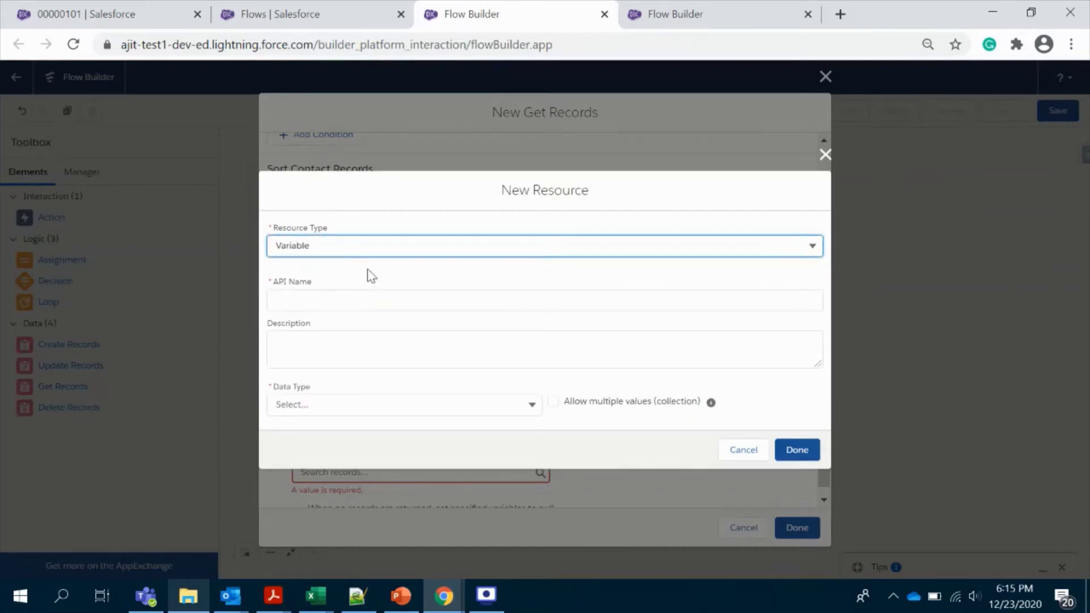
{"action": "left_click", "coordinate": [321, 300]}
{"action": "type", "text": "COntact"}
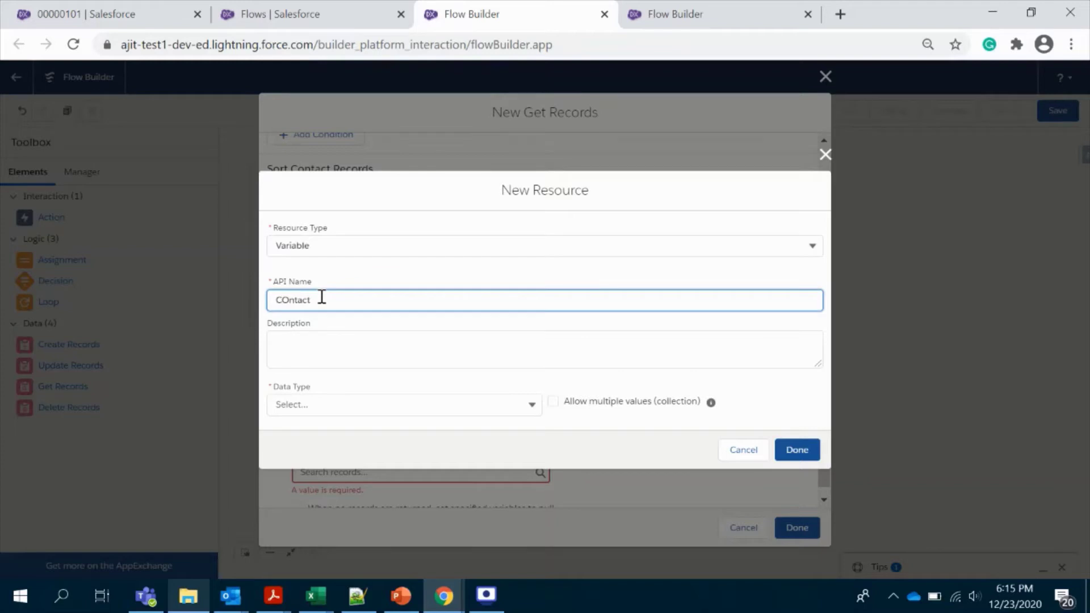
{"action": "key", "text": "BackSpace"}
{"action": "key", "text": "BackSpace"}
{"action": "type", "text": "Record"}
{"action": "left_click", "coordinate": [397, 334]}
- Make the variable a Record of the Contact object that is available for input, and save it
{"action": "left_click", "coordinate": [384, 405]}
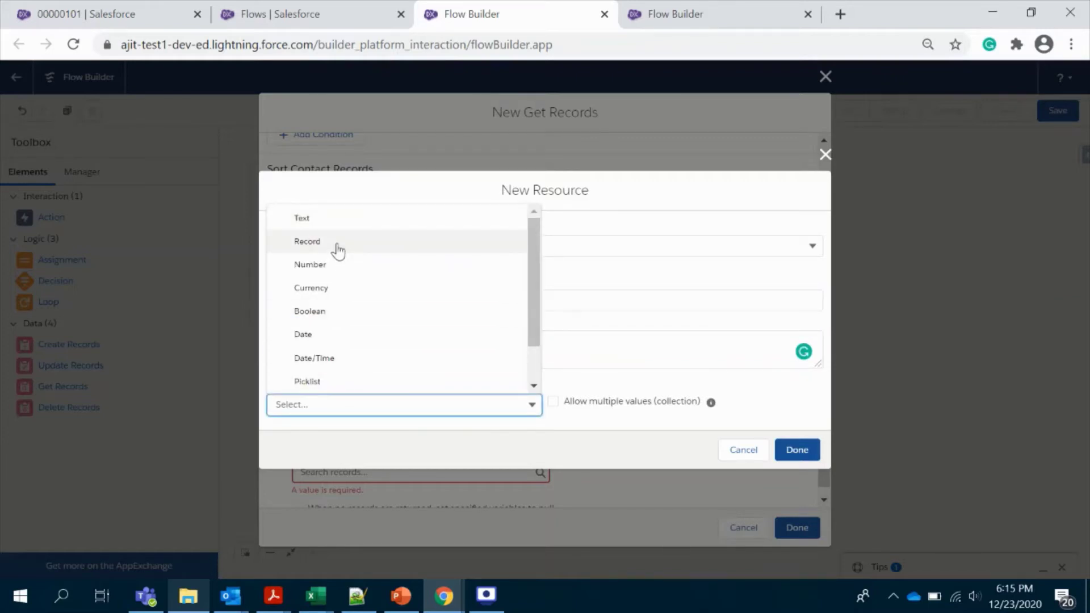
{"action": "left_click", "coordinate": [338, 250]}
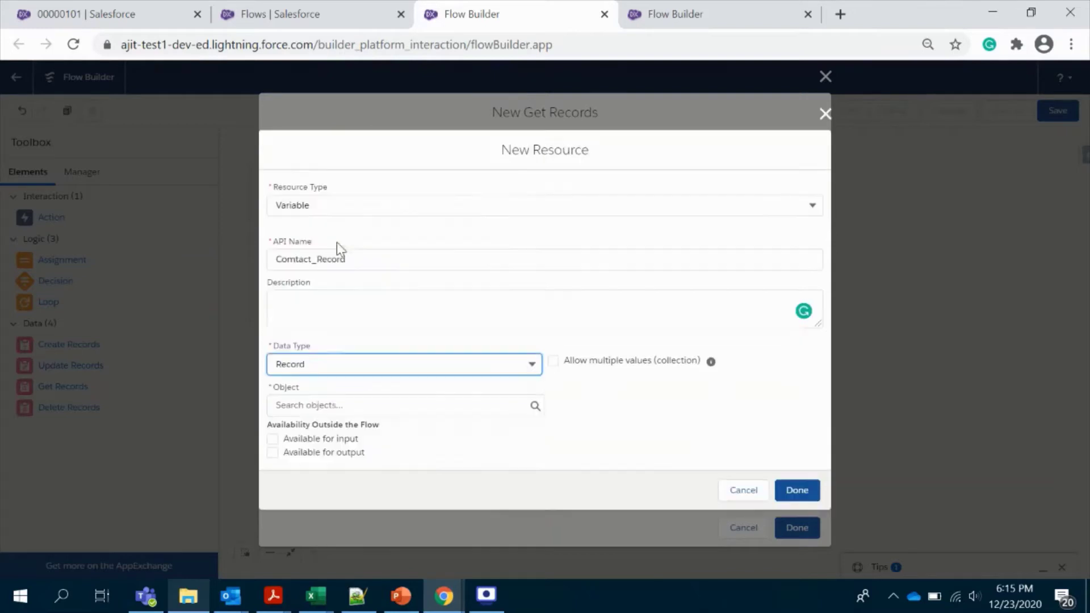
{"action": "left_click", "coordinate": [325, 405]}
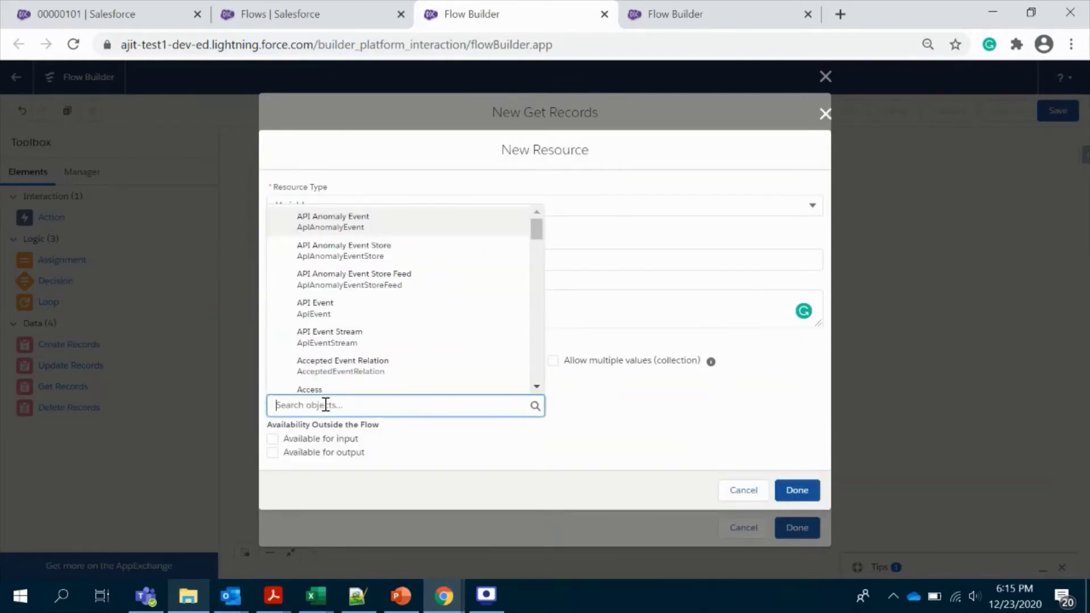
{"action": "type", "text": "contact"}
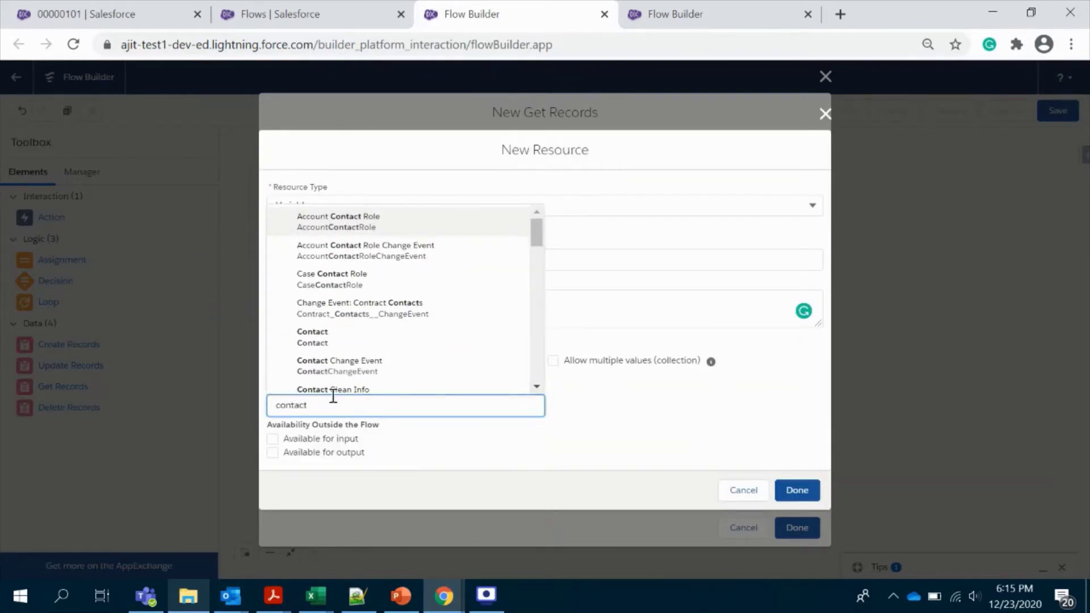
{"action": "left_click", "coordinate": [312, 338]}
{"action": "left_click", "coordinate": [273, 439]}
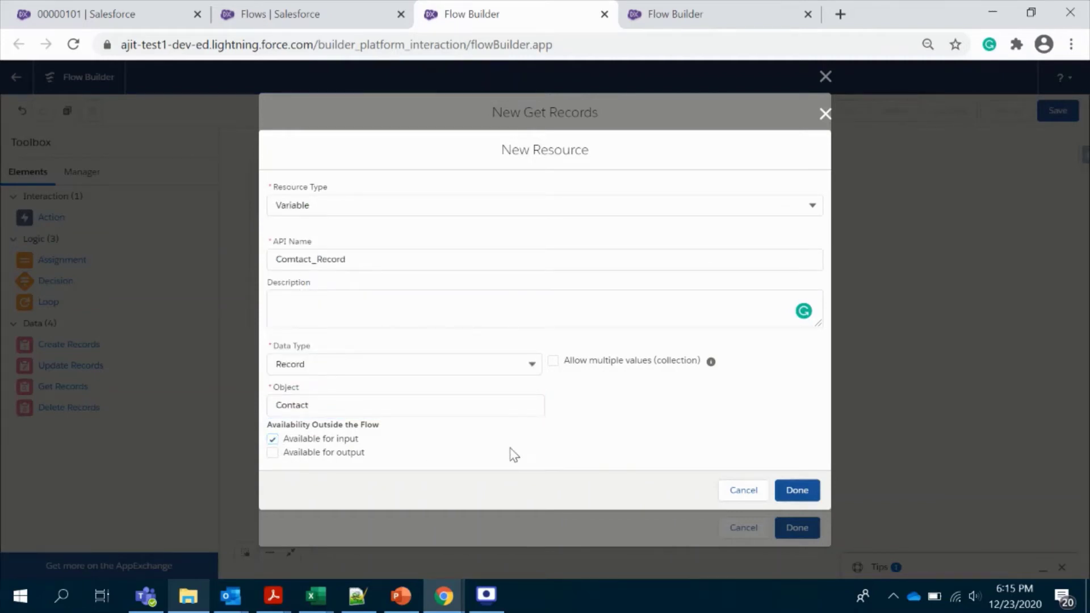
{"action": "left_click", "coordinate": [797, 491]}
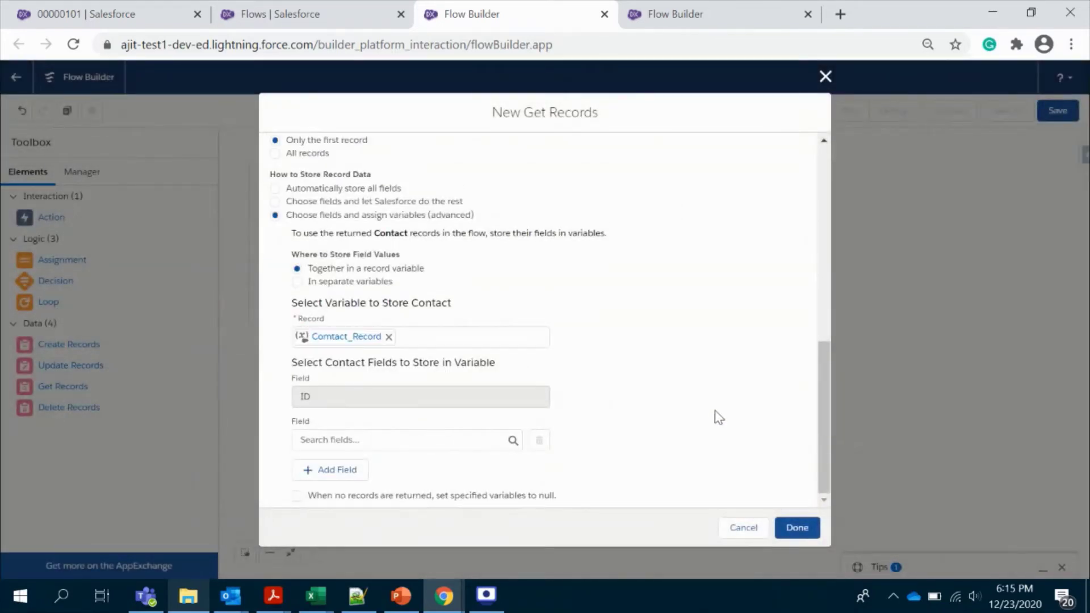
- Add the Status__c field to the contact fields stored in the variable, and save the Get Records element
{"action": "left_click", "coordinate": [442, 441]}
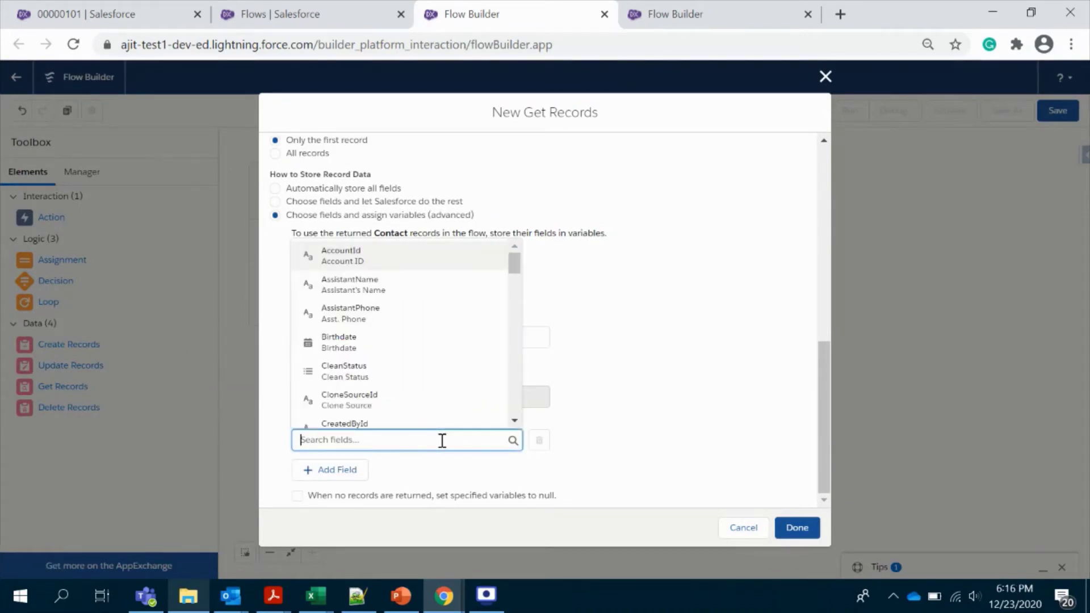
{"action": "left_click", "coordinate": [659, 410]}
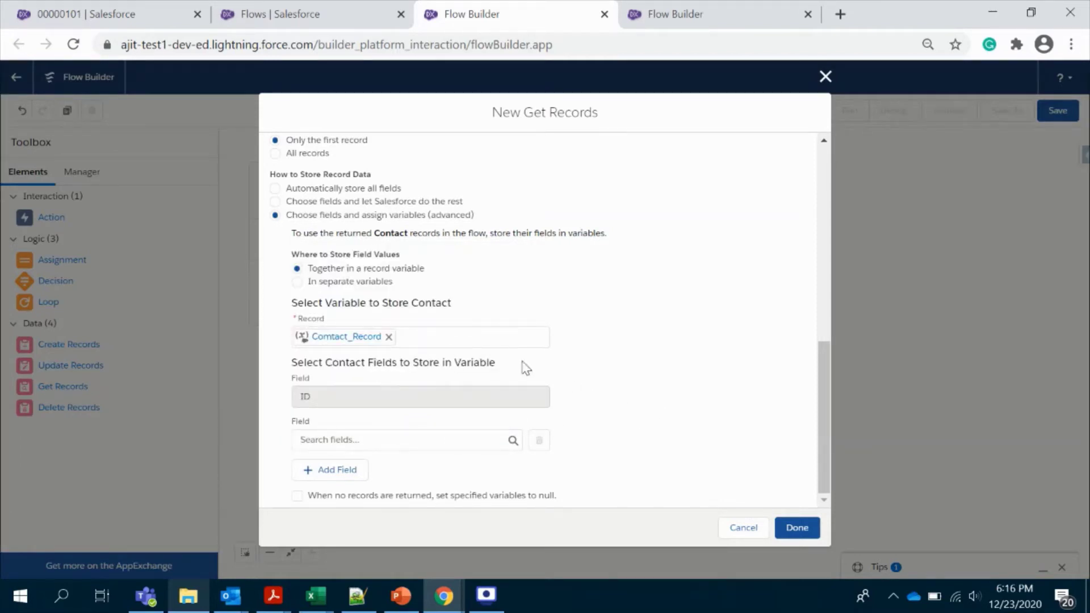
{"action": "left_click", "coordinate": [413, 441]}
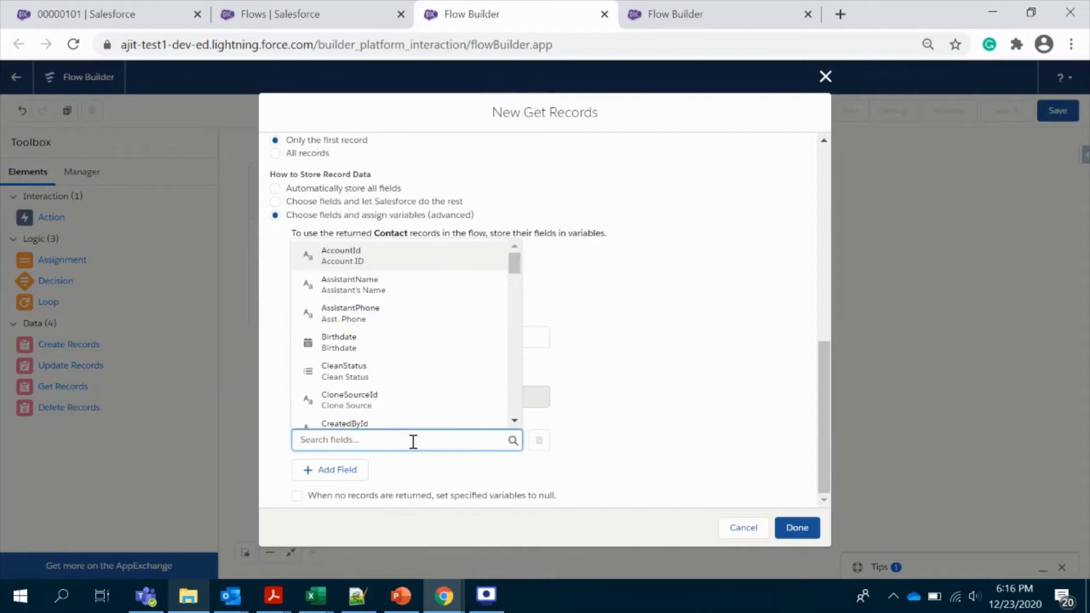
{"action": "type", "text": "act"}
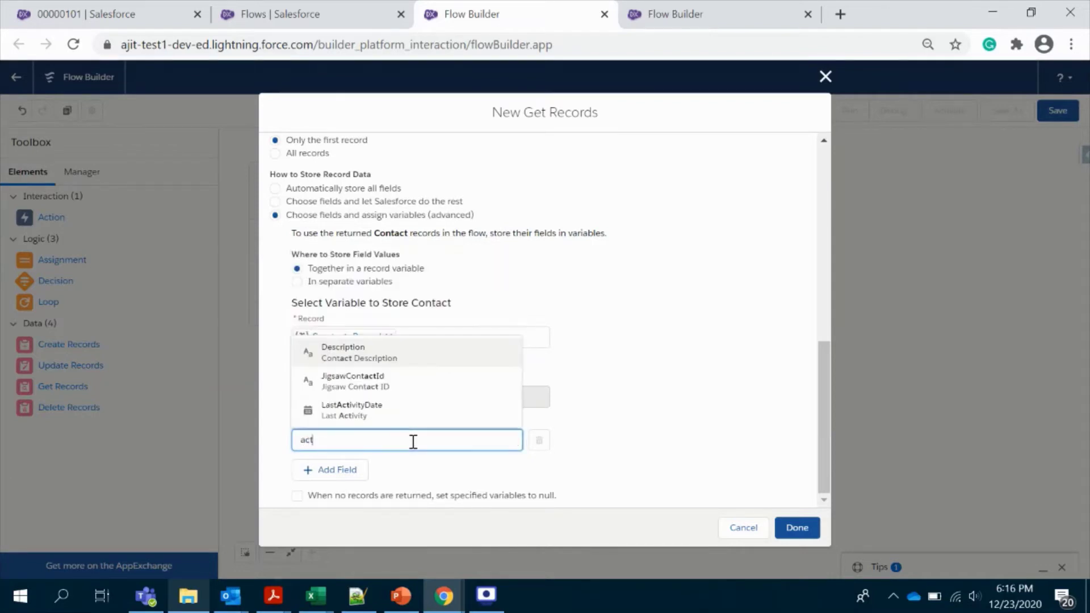
{"action": "key", "text": "BackSpace"}
{"action": "key", "text": "BackSpace"}
{"action": "key", "text": "BackSpace"}
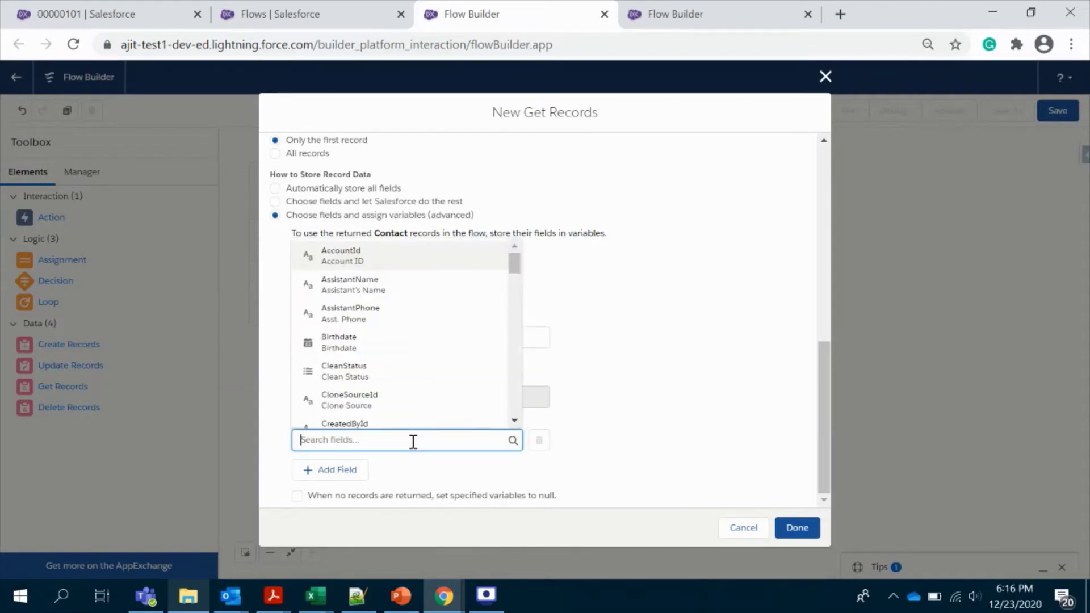
{"action": "type", "text": "sta"}
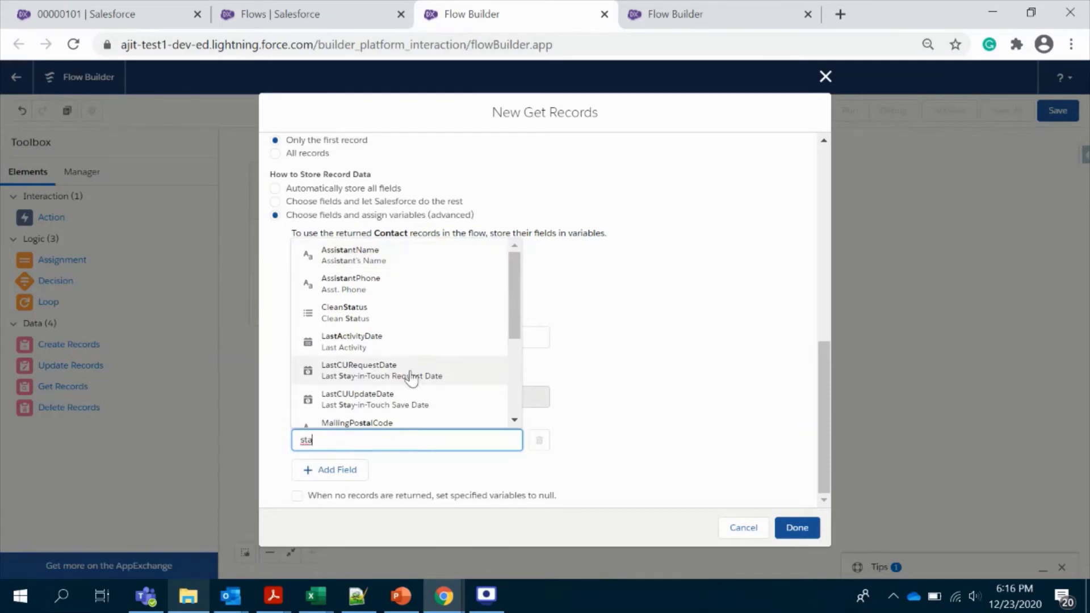
{"action": "scroll", "coordinate": [412, 372], "scroll_direction": "down", "scroll_amount": 3}
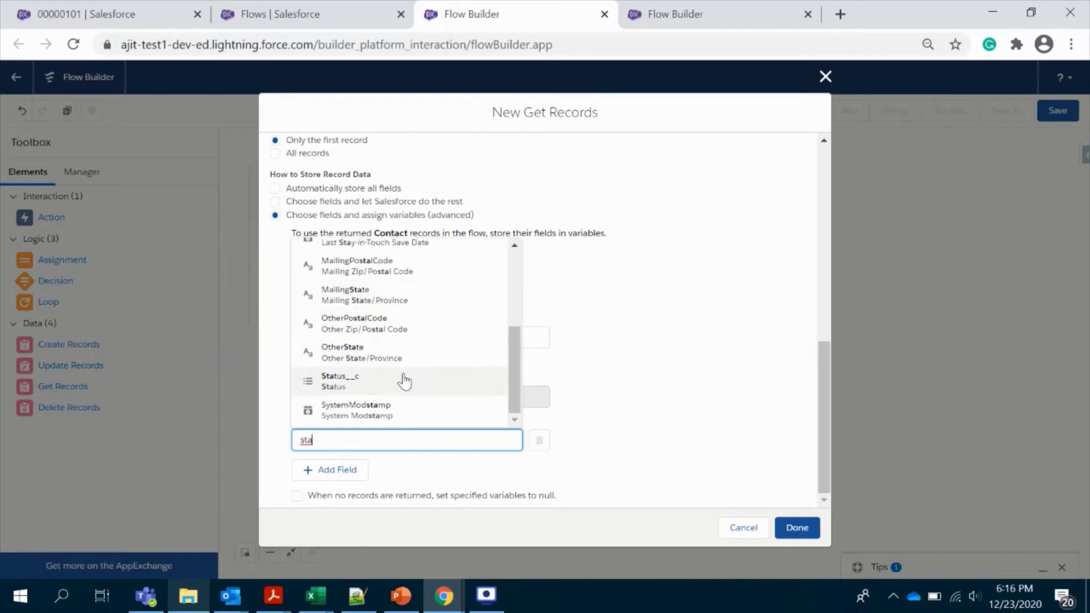
{"action": "left_click", "coordinate": [403, 379]}
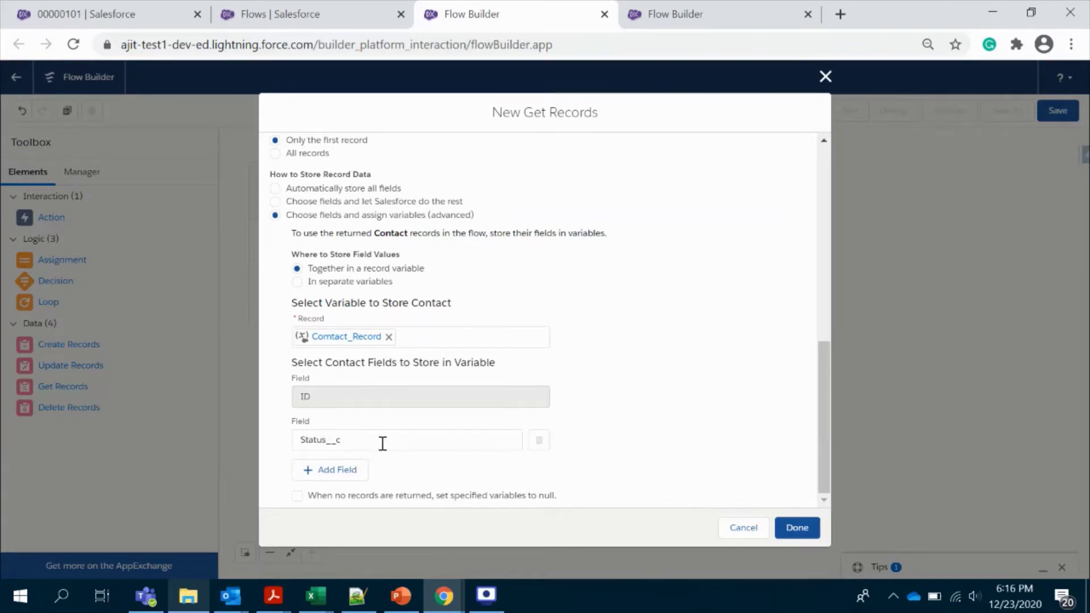
{"action": "scroll", "coordinate": [383, 443], "scroll_direction": "up", "scroll_amount": 2}
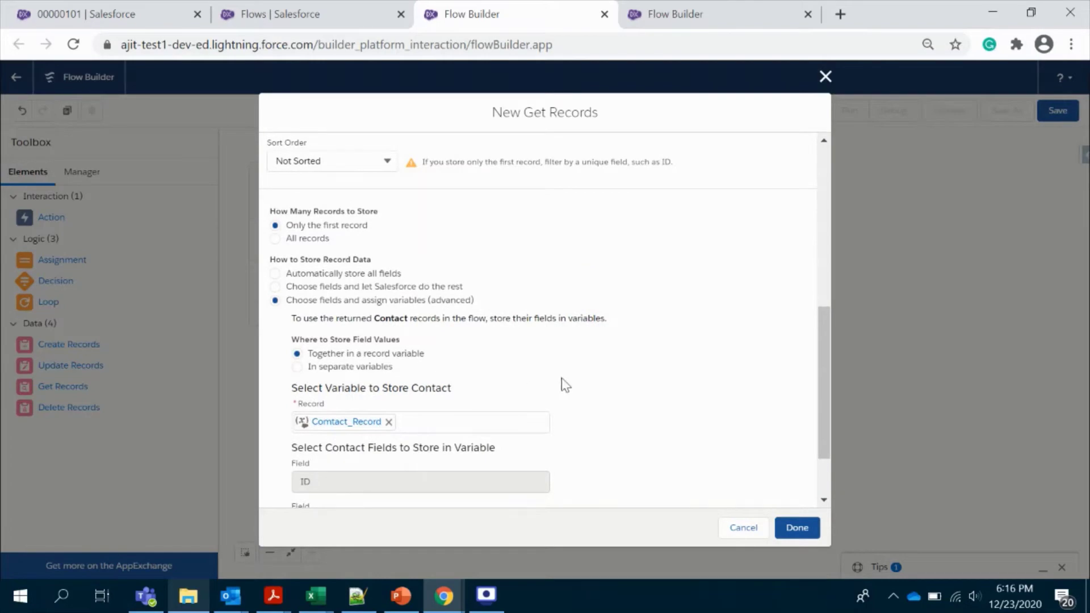
{"action": "scroll", "coordinate": [565, 385], "scroll_direction": "down", "scroll_amount": 2}
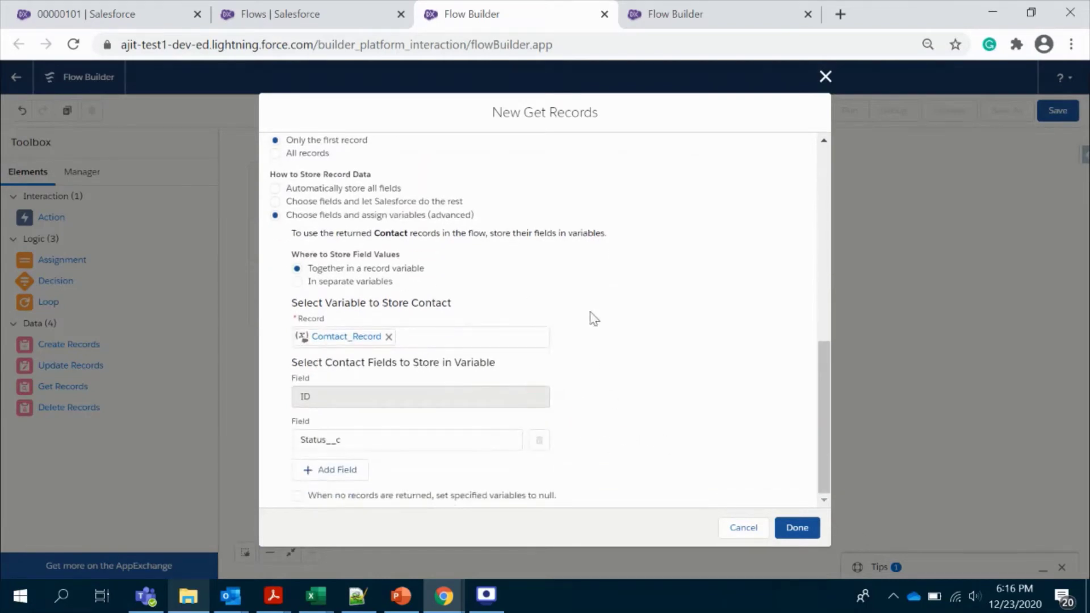
{"action": "left_click", "coordinate": [793, 527]}
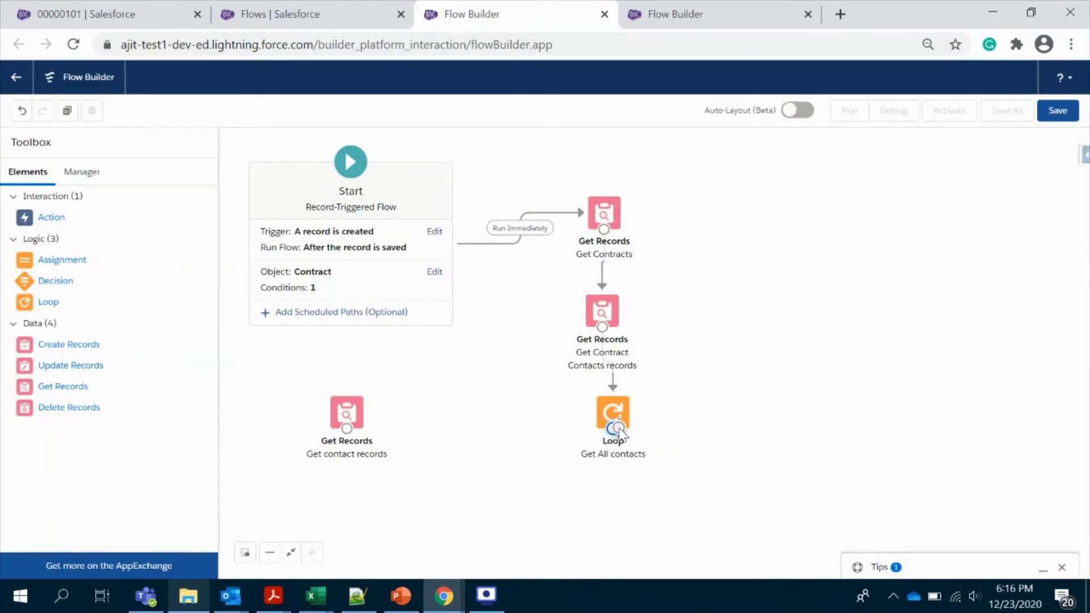
- Connect the Get All contacts loop to Get contact records for each item in the collection, and tidy the positions of both elements
{"action": "left_click_drag", "start_coordinate": [618, 427], "coordinate": [339, 424]}
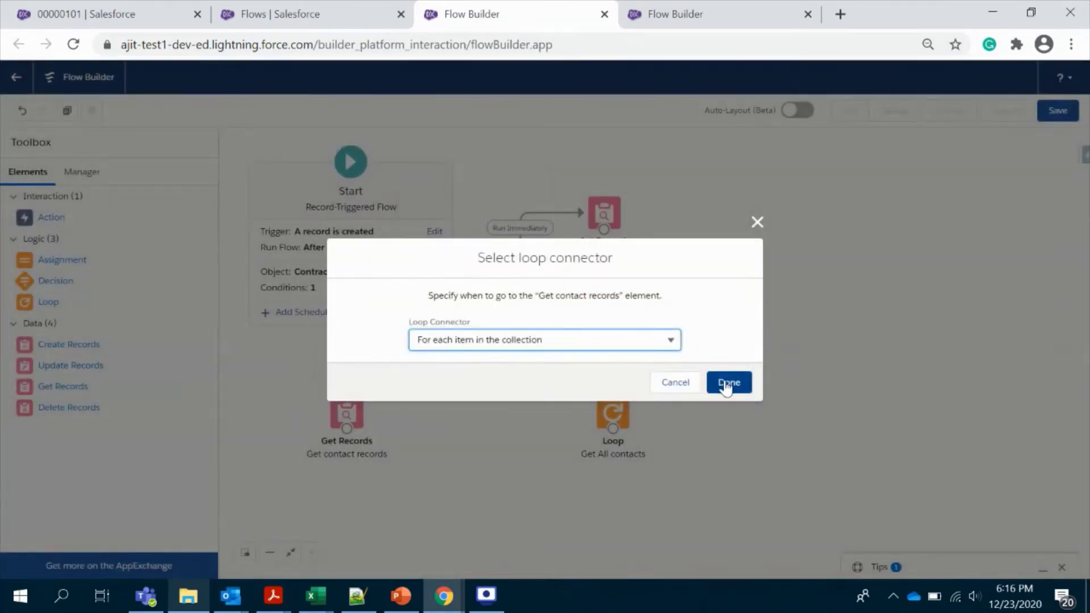
{"action": "left_click", "coordinate": [728, 382]}
{"action": "left_click_drag", "start_coordinate": [339, 410], "coordinate": [379, 463]}
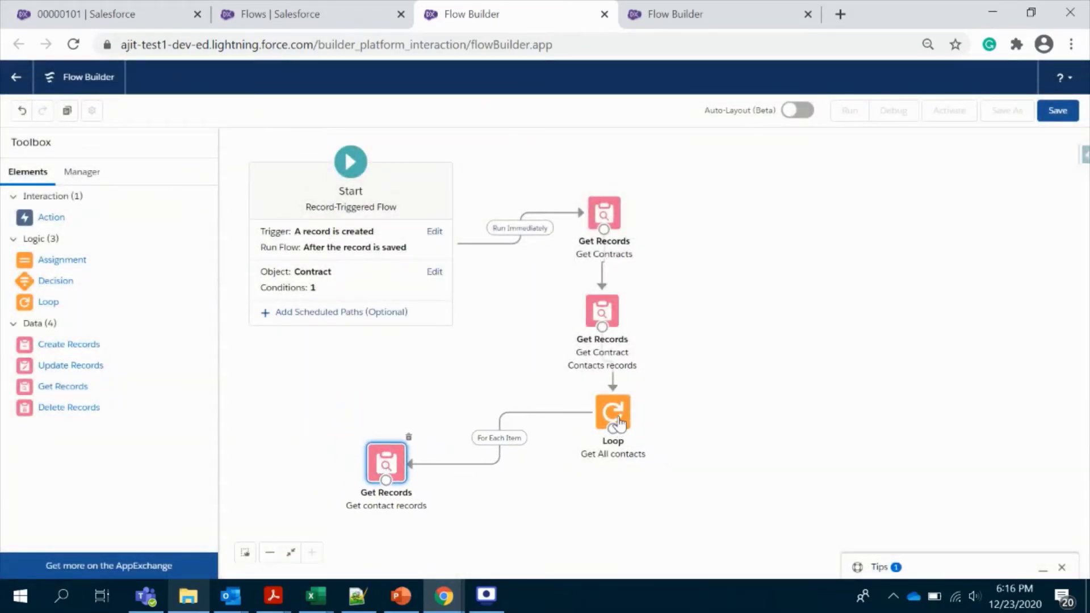
{"action": "left_click_drag", "start_coordinate": [617, 425], "coordinate": [590, 423]}
{"action": "left_click_drag", "start_coordinate": [386, 468], "coordinate": [386, 456]}
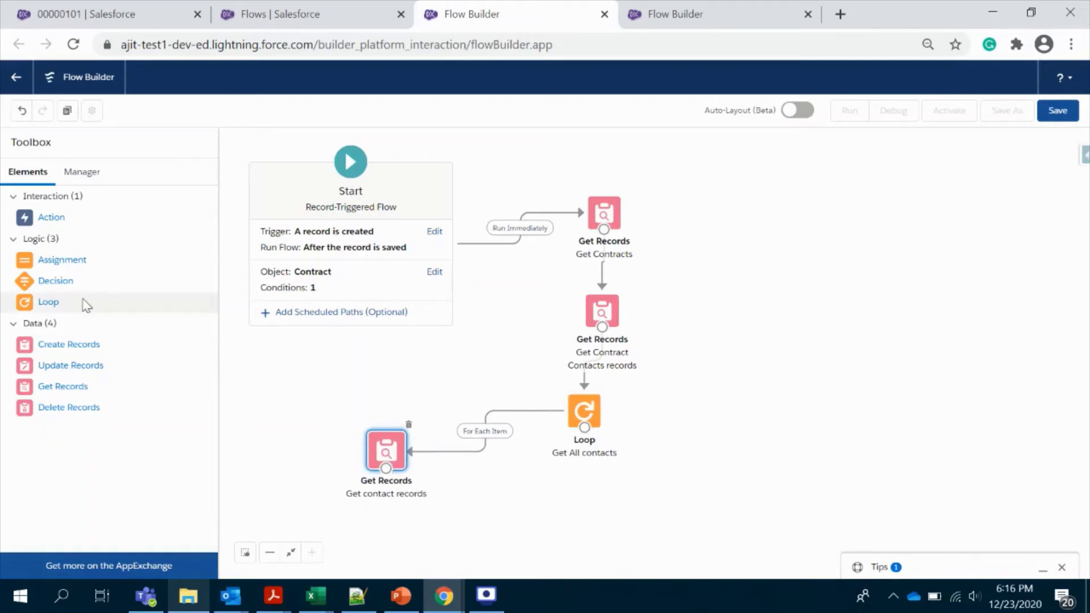
- Add a Decision element labelled Check Contact is Active with an outcome labelled Is Active
{"action": "left_click_drag", "start_coordinate": [50, 290], "coordinate": [521, 493]}
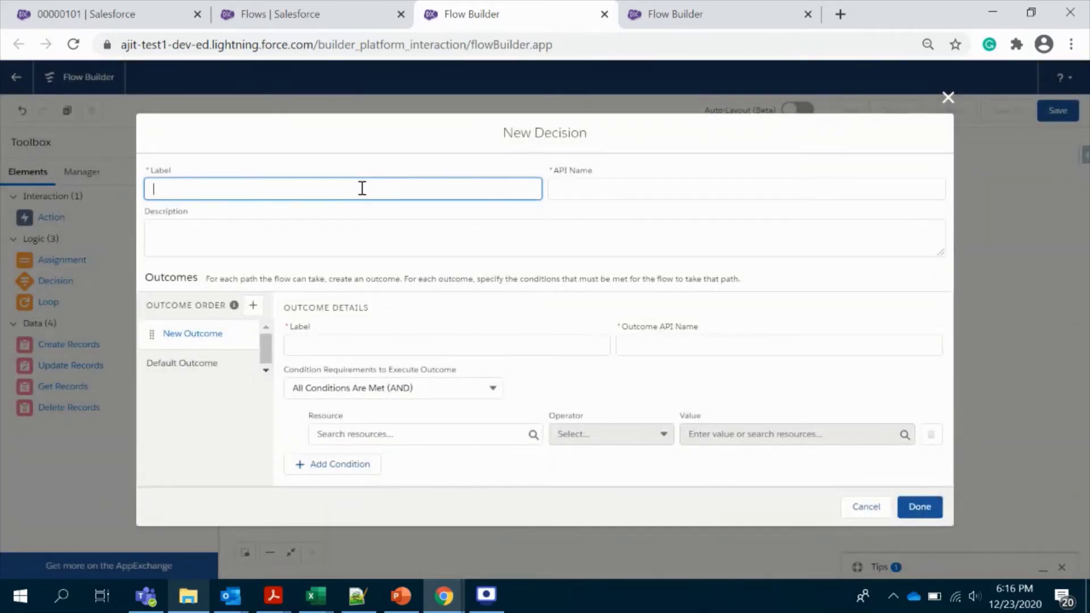
{"action": "type", "text": "Check Contact is Active"}
{"action": "left_click", "coordinate": [431, 230]}
{"action": "left_click", "coordinate": [415, 343]}
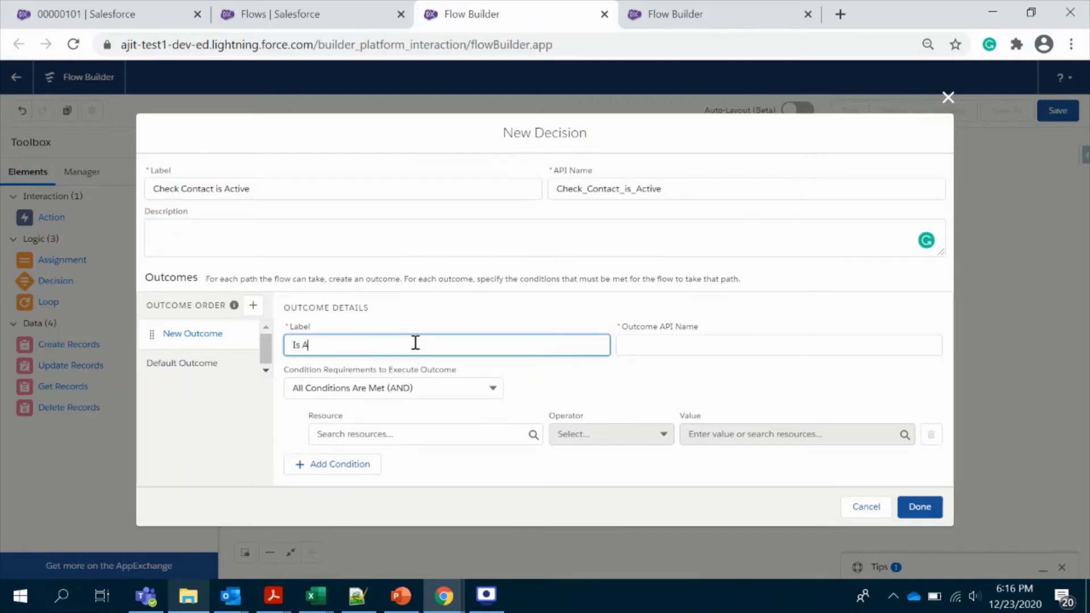
{"action": "left_click", "coordinate": [667, 377]}
- Set the Is Active outcome's condition to Comtact_Record > Status Equals Active
{"action": "left_click", "coordinate": [486, 432]}
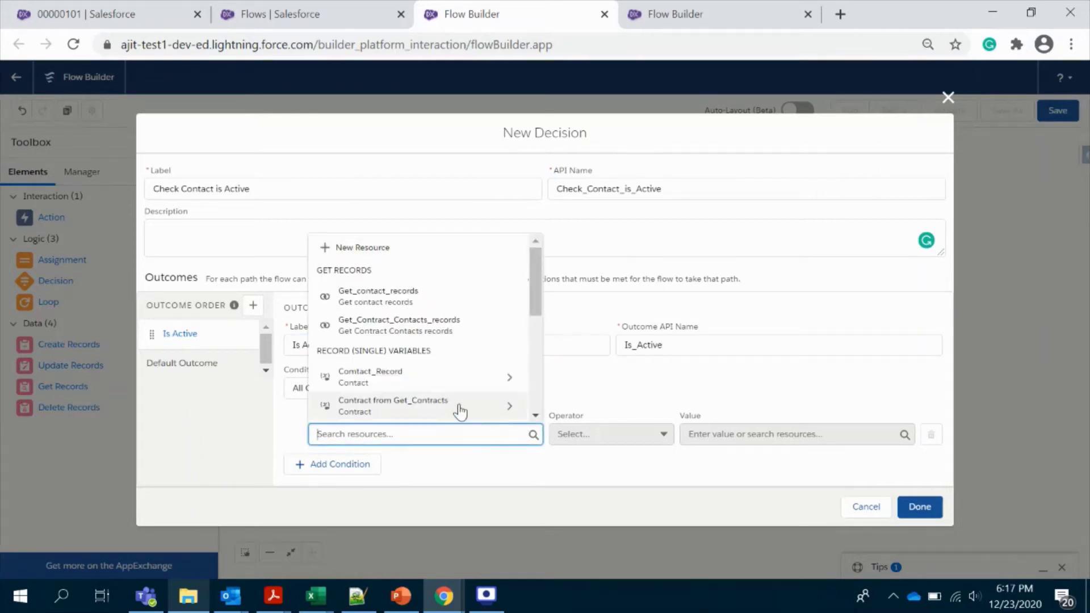
{"action": "left_click", "coordinate": [401, 382]}
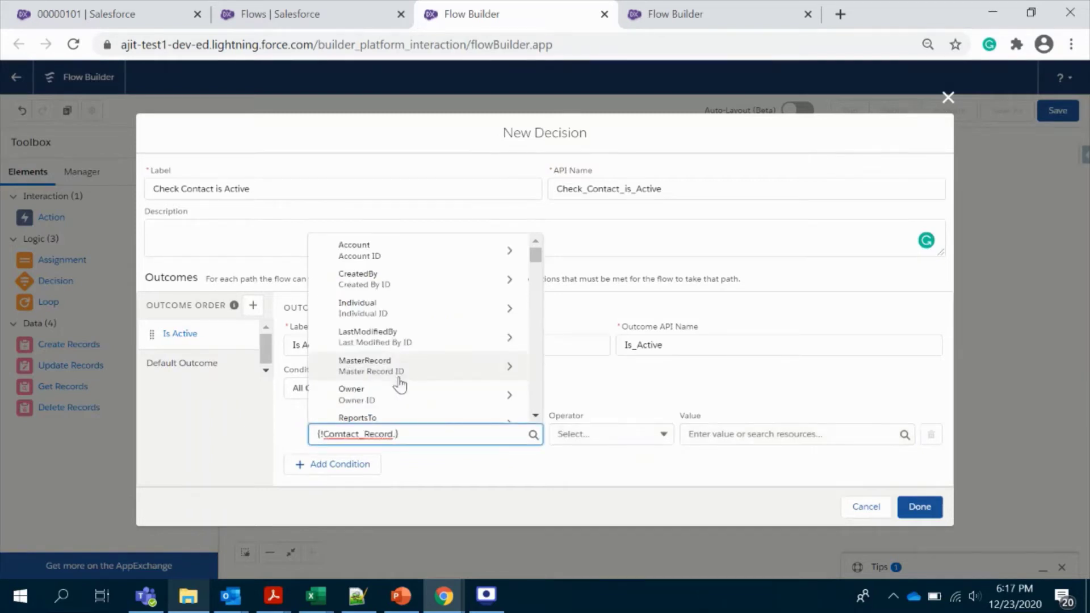
{"action": "type", "text": "stat"}
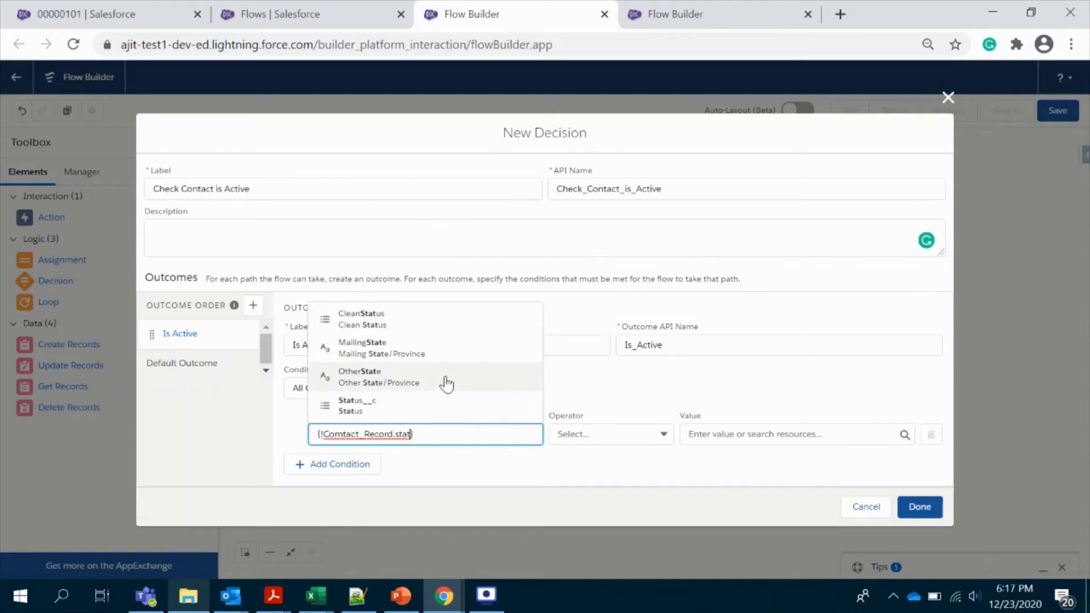
{"action": "left_click", "coordinate": [445, 407]}
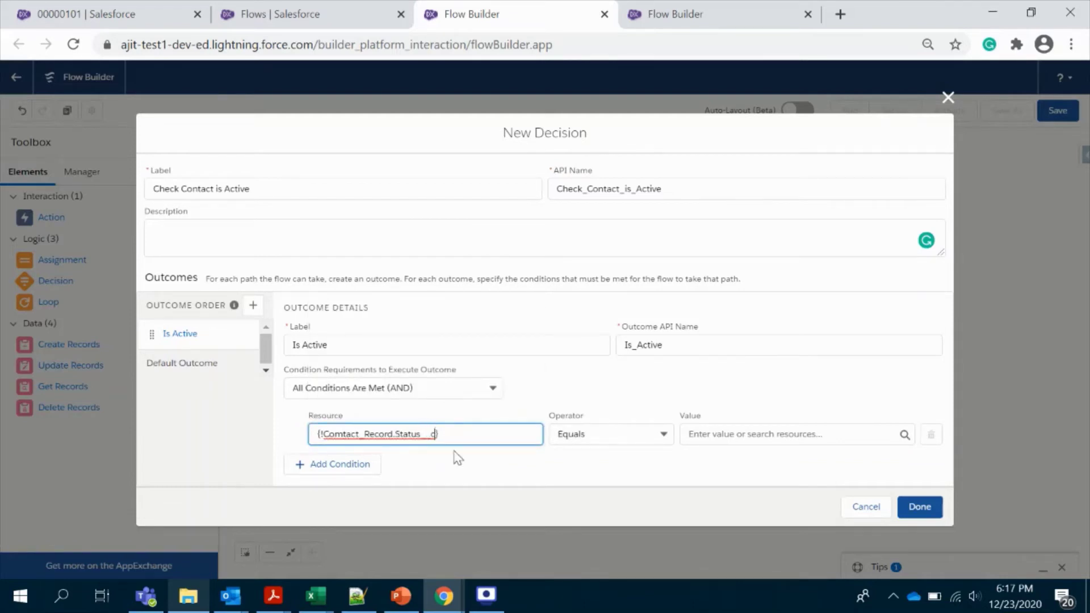
{"action": "left_click", "coordinate": [719, 435]}
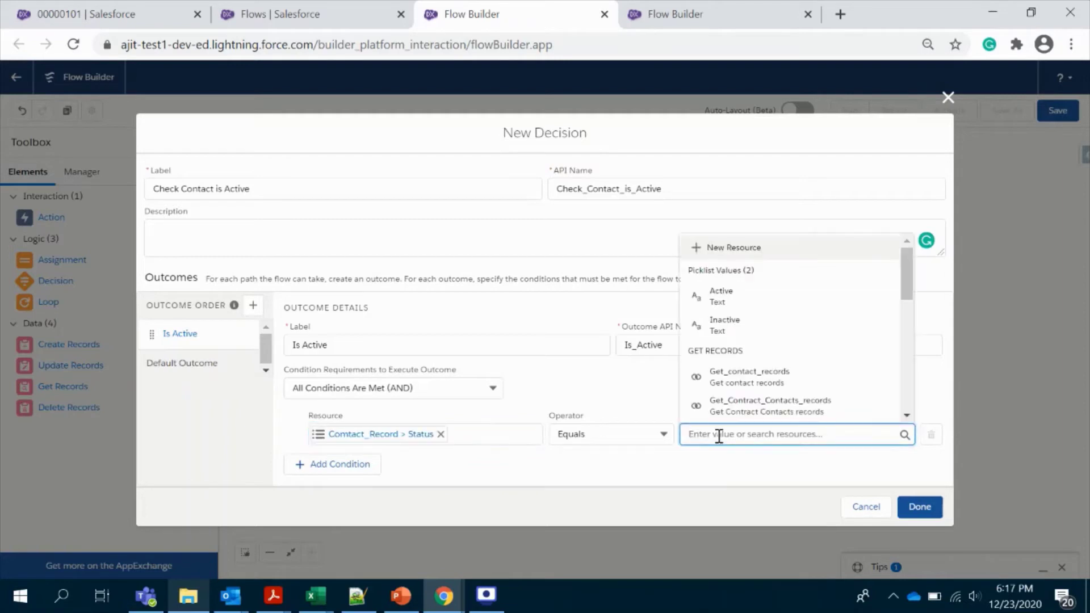
{"action": "left_click", "coordinate": [741, 300]}
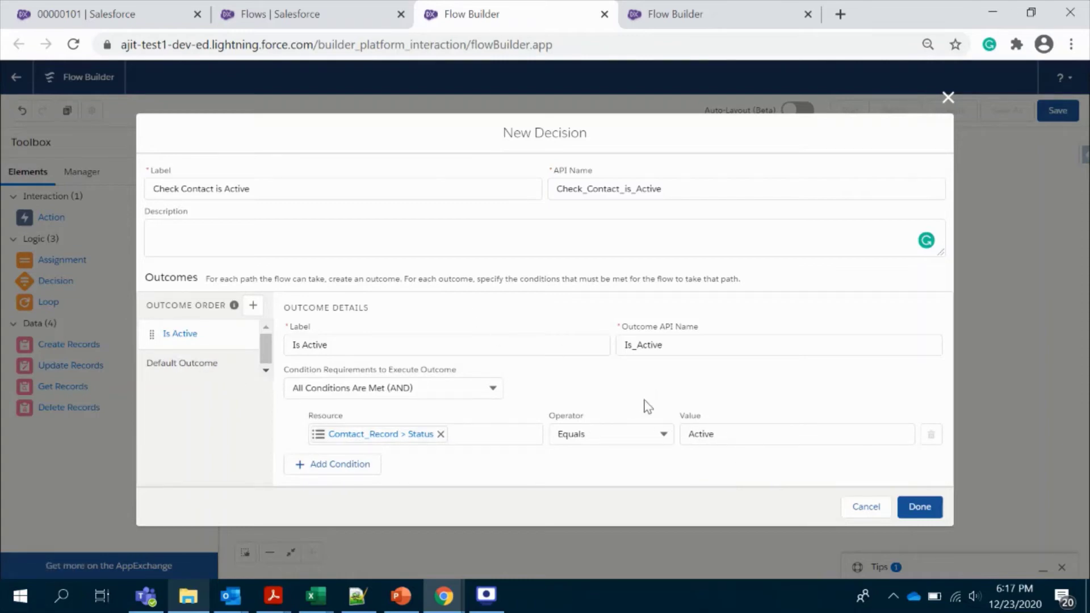
- Save the Check Contact is Active decision and connect Get contact records to it
{"action": "left_click", "coordinate": [918, 507]}
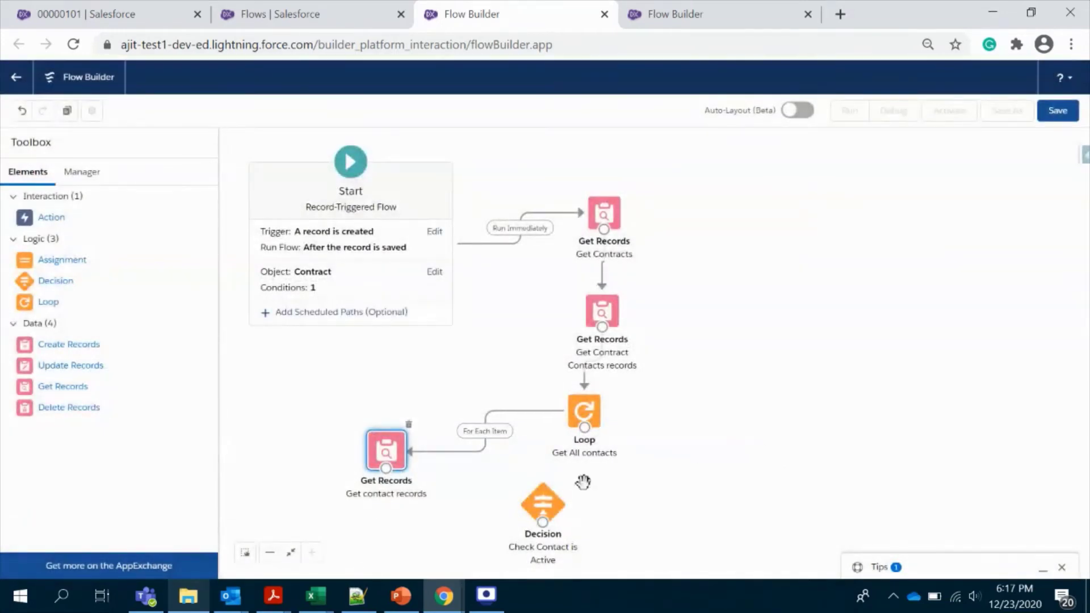
{"action": "left_click_drag", "start_coordinate": [386, 469], "coordinate": [562, 508]}
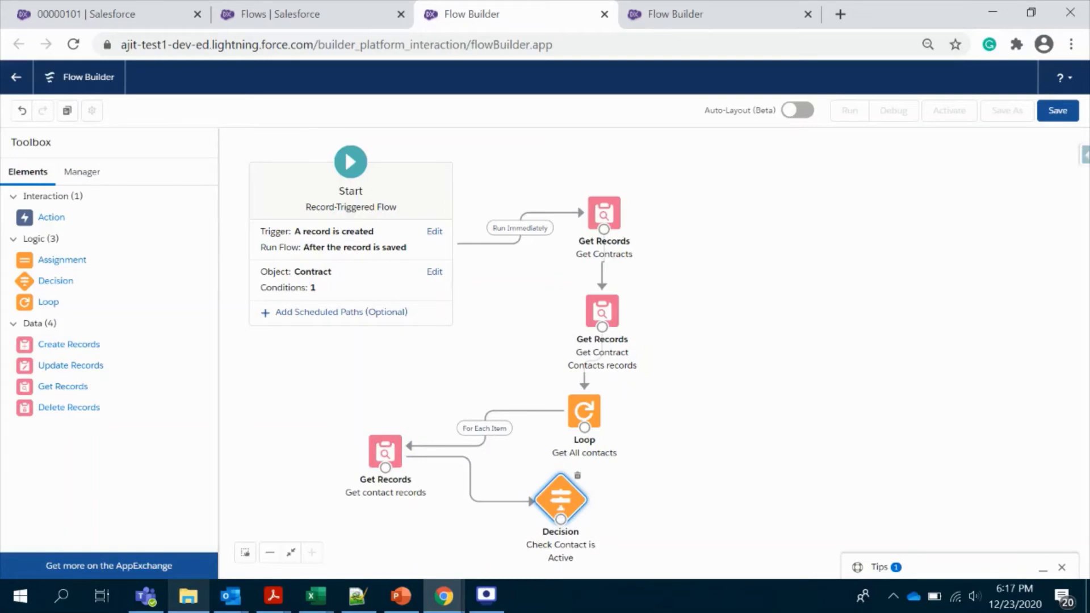
- Add an Action element to the canvas, filtered by type Email Alert, that uses the Contract_Activation_Template alert
{"action": "left_click_drag", "start_coordinate": [51, 219], "coordinate": [729, 448]}
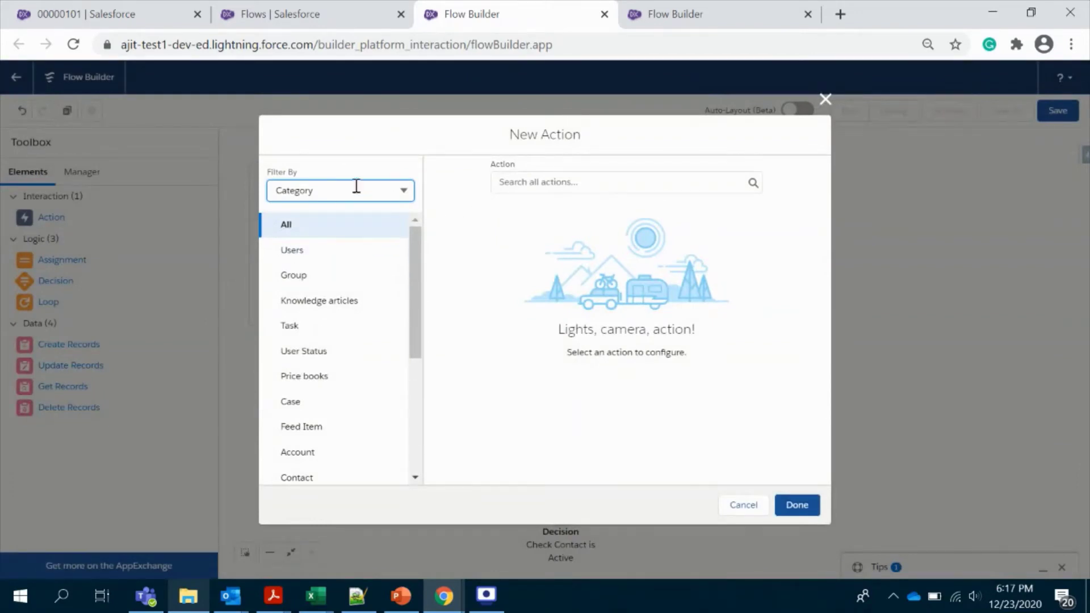
{"action": "left_click", "coordinate": [326, 193]}
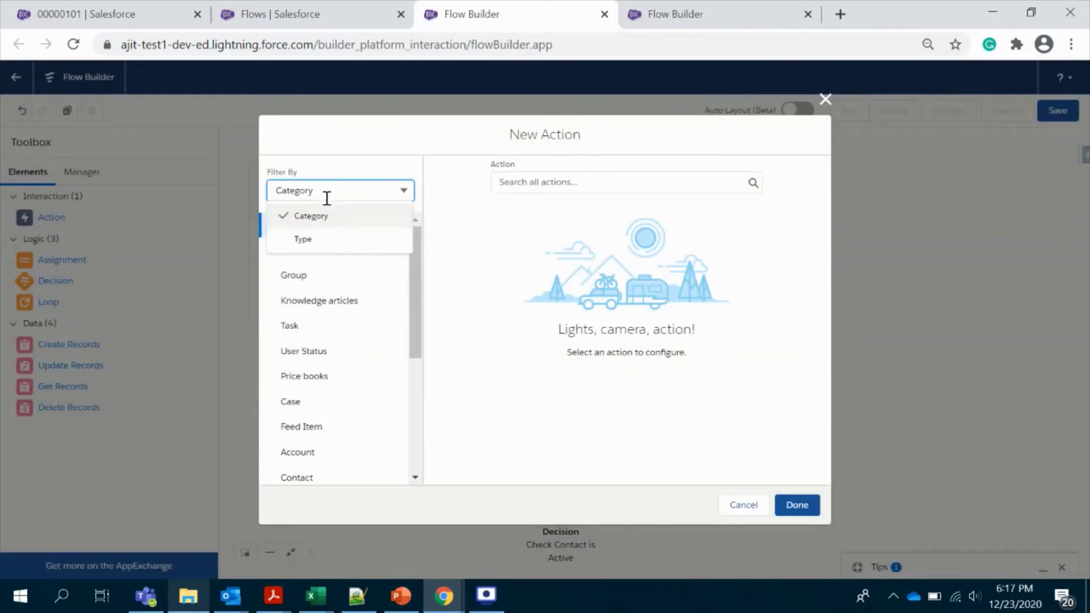
{"action": "left_click", "coordinate": [326, 241]}
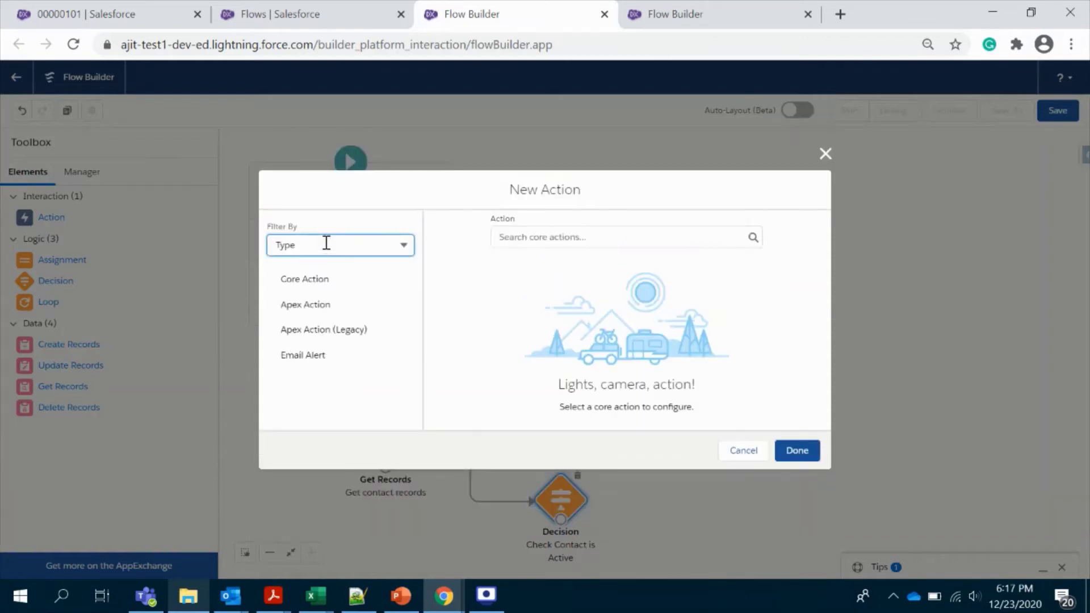
{"action": "left_click", "coordinate": [312, 360]}
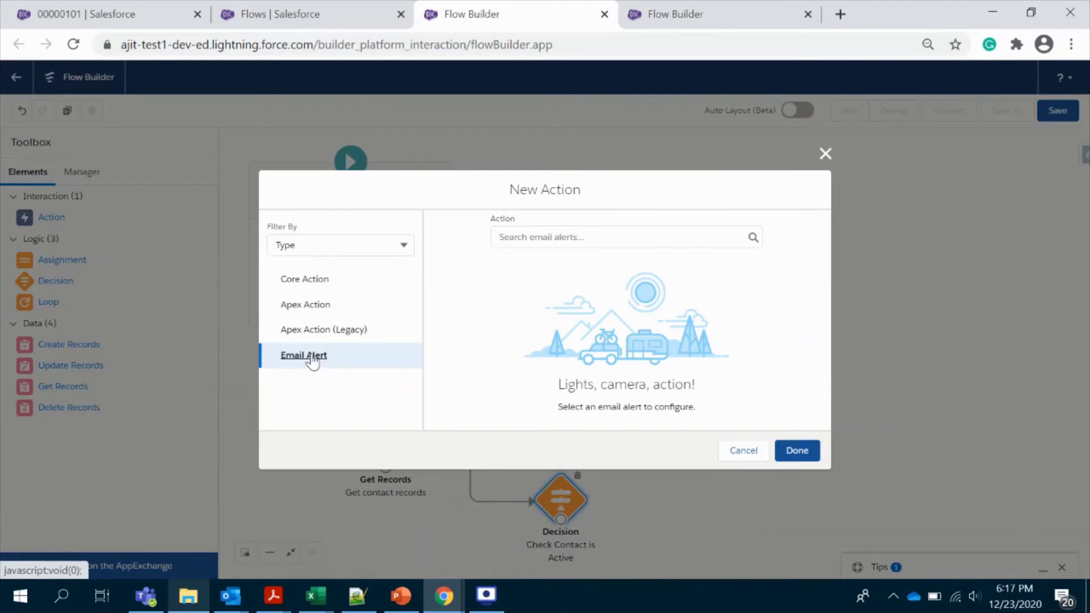
{"action": "left_click", "coordinate": [554, 237]}
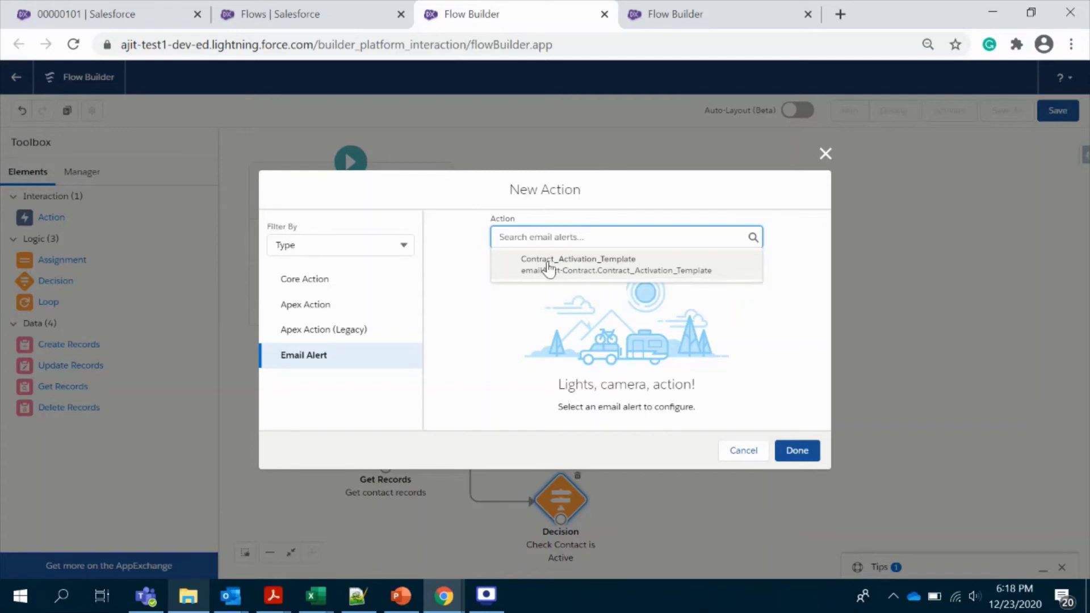
{"action": "left_click", "coordinate": [600, 268]}
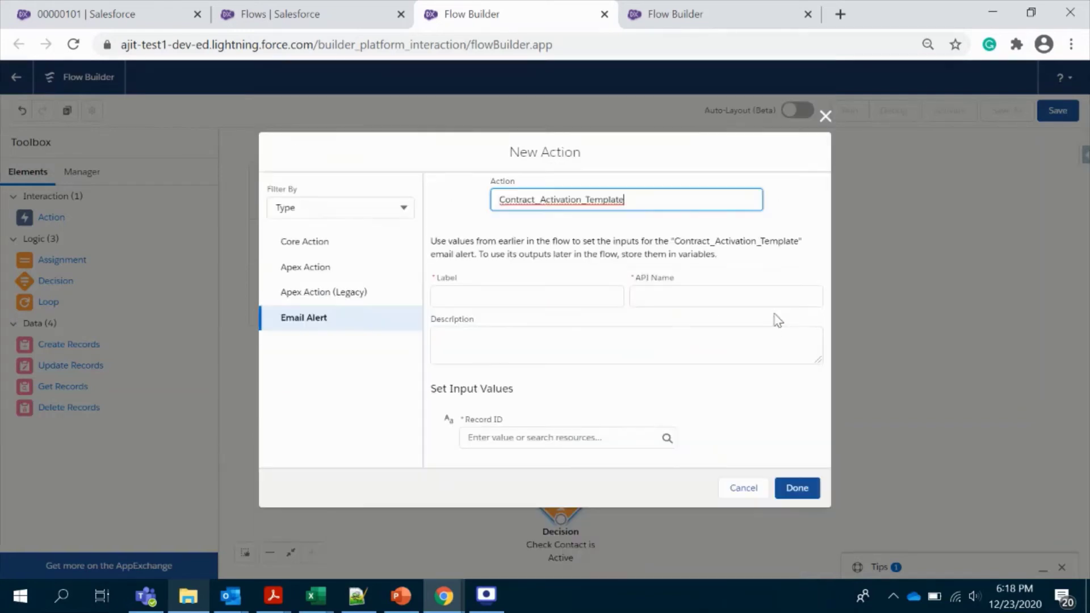
- Give the email alert action the label and API name Activation_Notification
{"action": "left_click", "coordinate": [511, 296]}
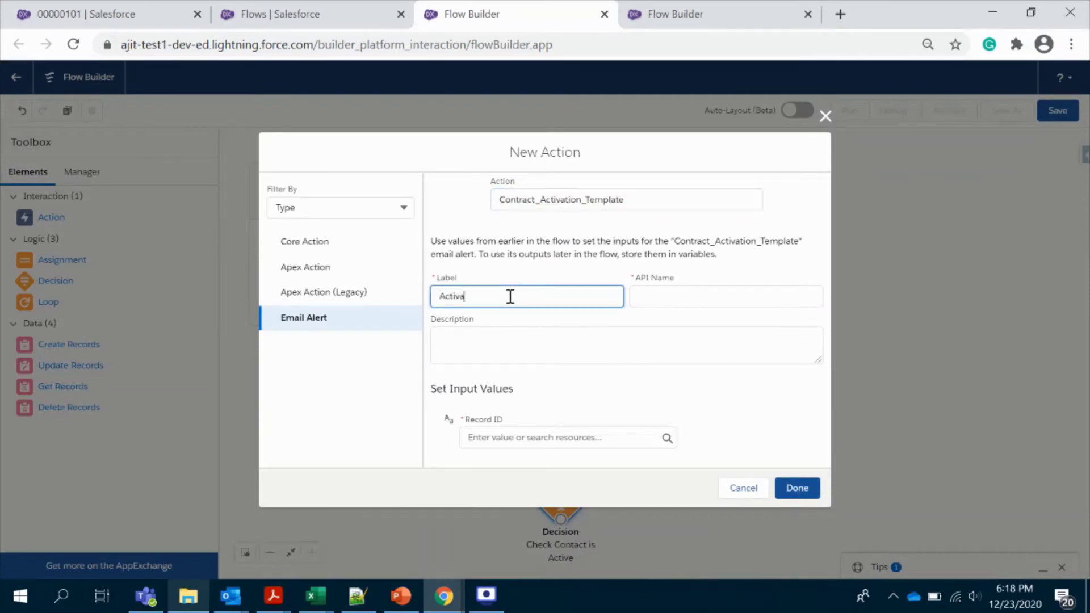
{"action": "type", "text": "Activation_Notifcation"}
{"action": "double_click", "coordinate": [510, 295]}
{"action": "left_click", "coordinate": [613, 341]}
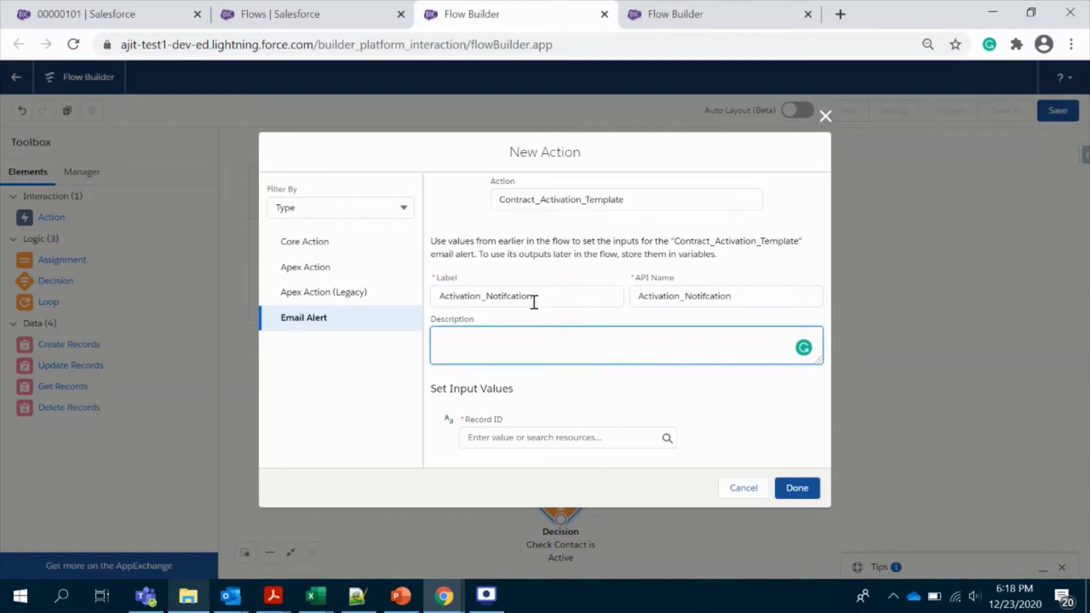
{"action": "left_click", "coordinate": [506, 296]}
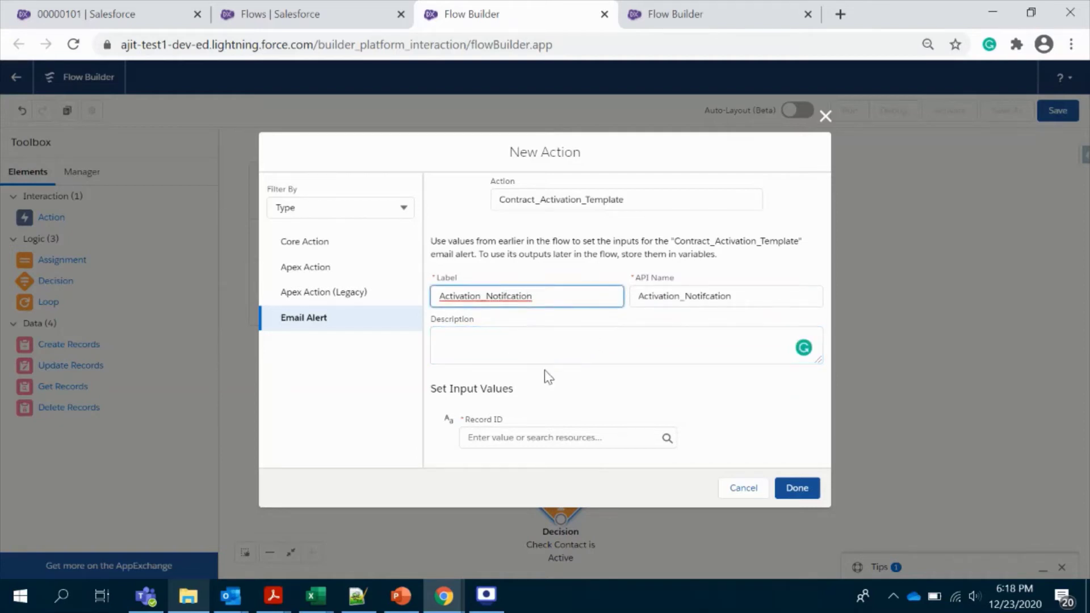
{"action": "type", "text": "i"}
{"action": "left_click", "coordinate": [705, 296]}
{"action": "type", "text": "i"}
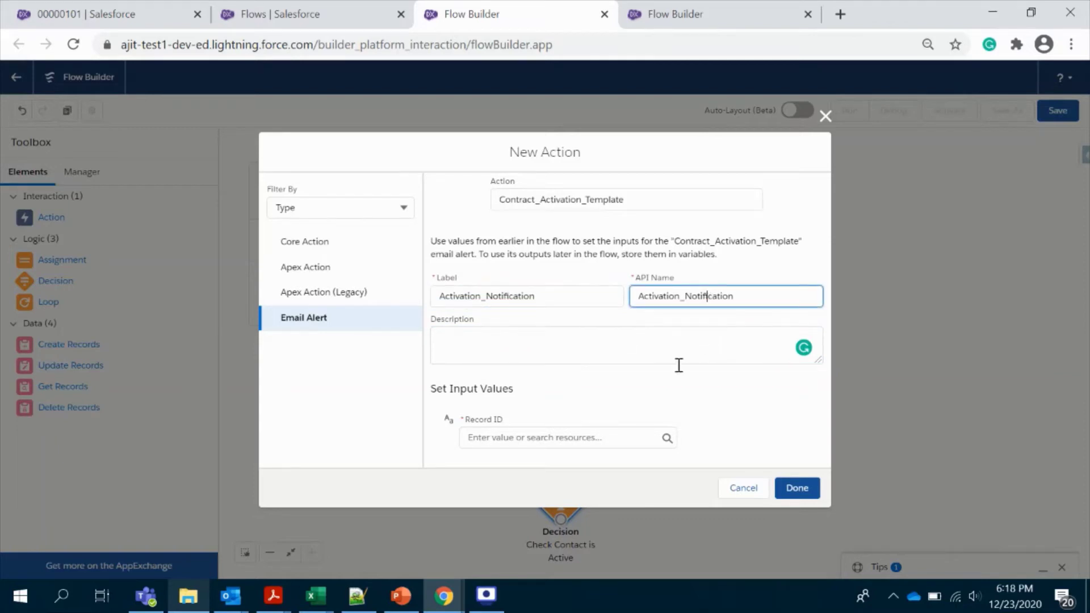
{"action": "left_click", "coordinate": [664, 390]}
- Set the email alert's Record ID to {!$Record.Id} and save the action
{"action": "left_click", "coordinate": [548, 437]}
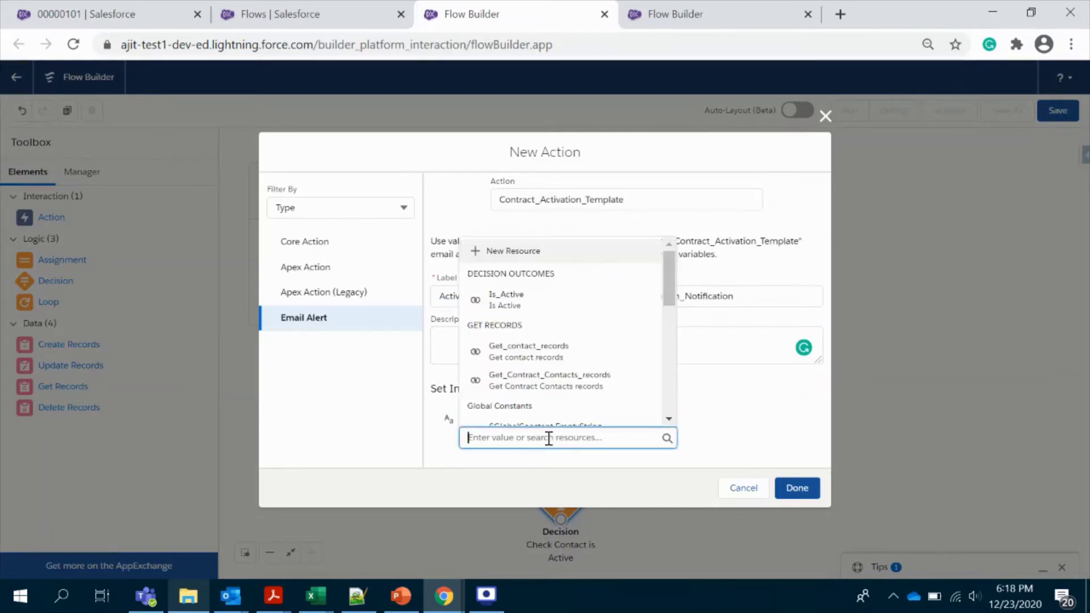
{"action": "scroll", "coordinate": [554, 363], "scroll_direction": "down", "scroll_amount": 5}
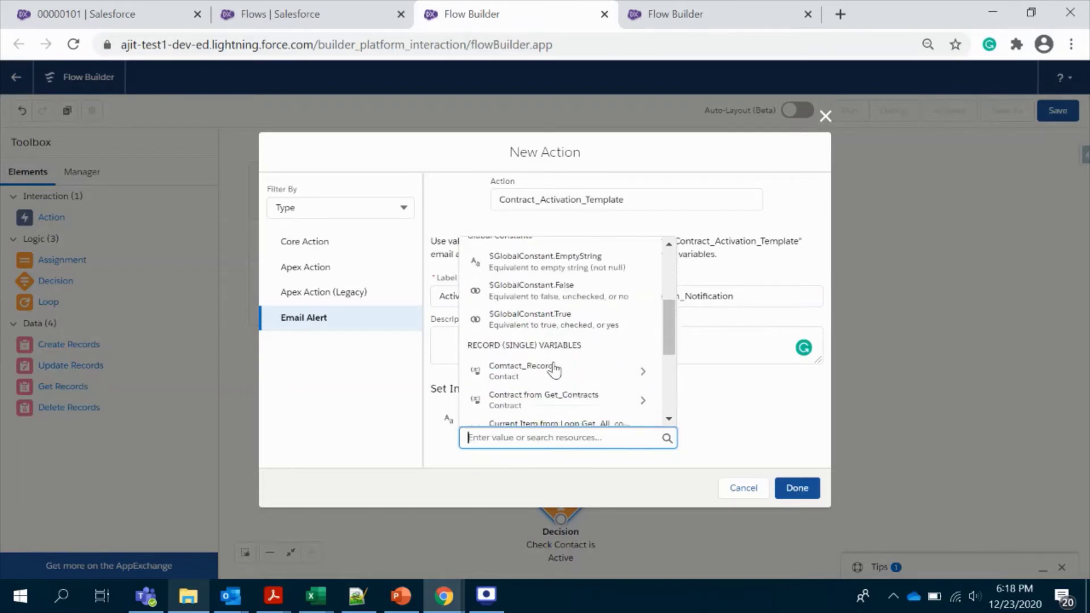
{"action": "scroll", "coordinate": [554, 369], "scroll_direction": "down", "scroll_amount": 4}
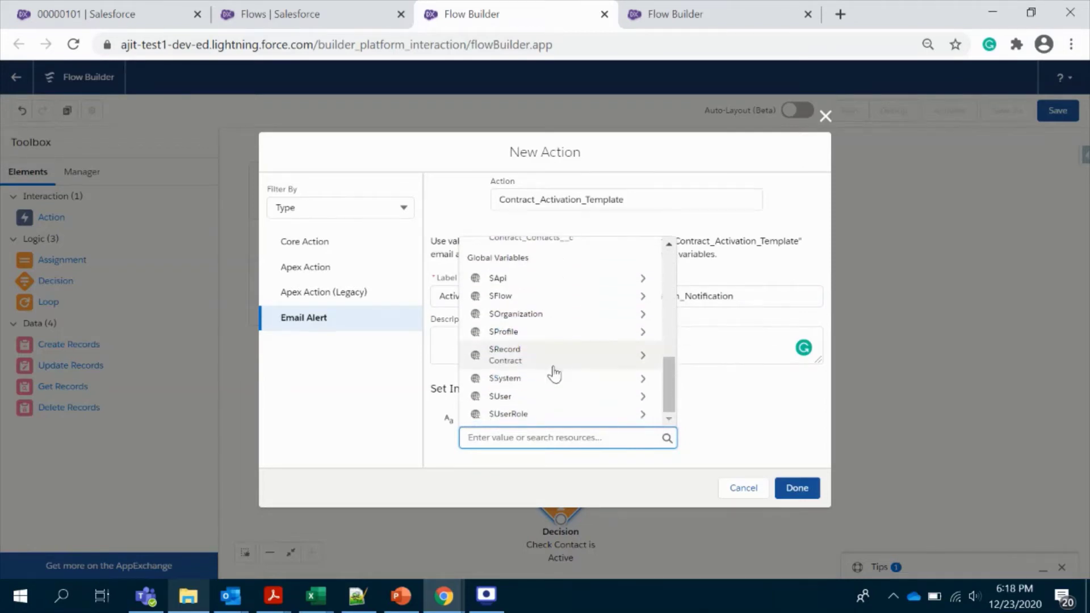
{"action": "left_click", "coordinate": [527, 364]}
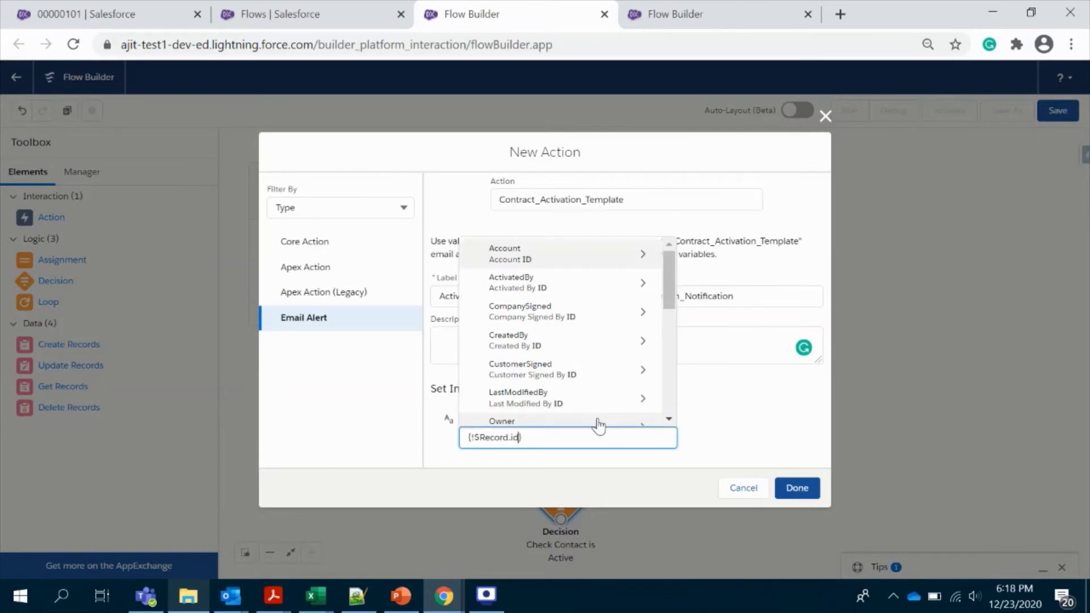
{"action": "type", "text": "id"}
{"action": "scroll", "coordinate": [572, 372], "scroll_direction": "down", "scroll_amount": 3}
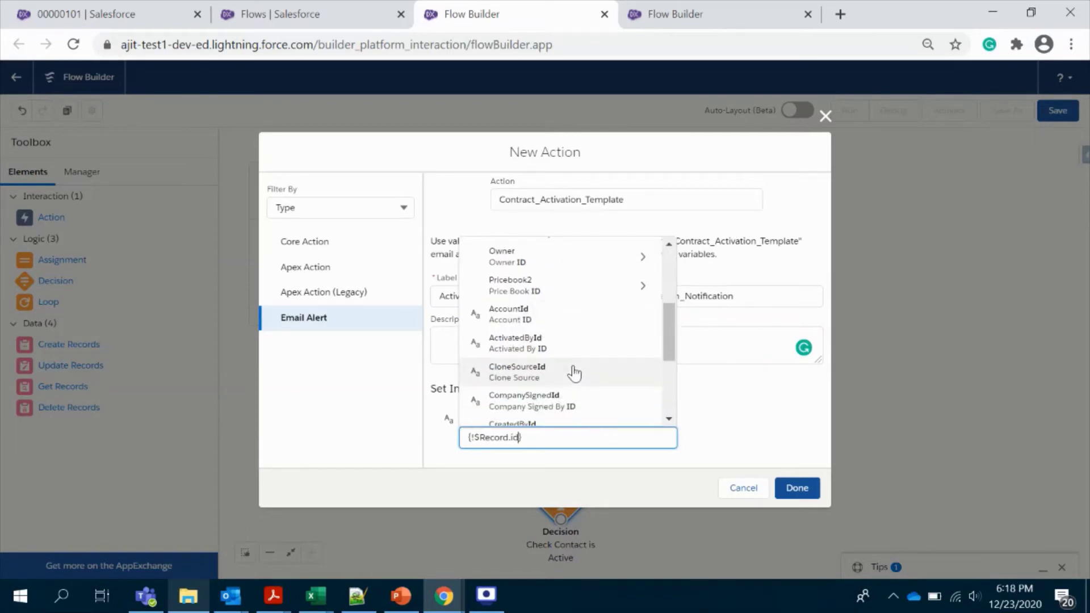
{"action": "scroll", "coordinate": [573, 369], "scroll_direction": "down", "scroll_amount": 3}
{"action": "left_click", "coordinate": [545, 324]}
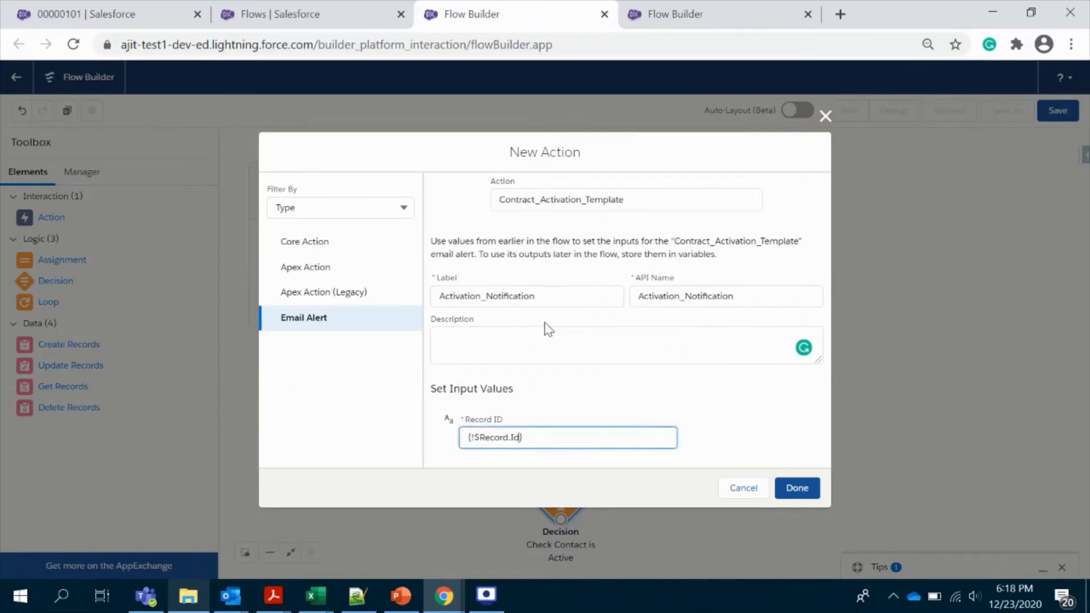
{"action": "left_click", "coordinate": [732, 439]}
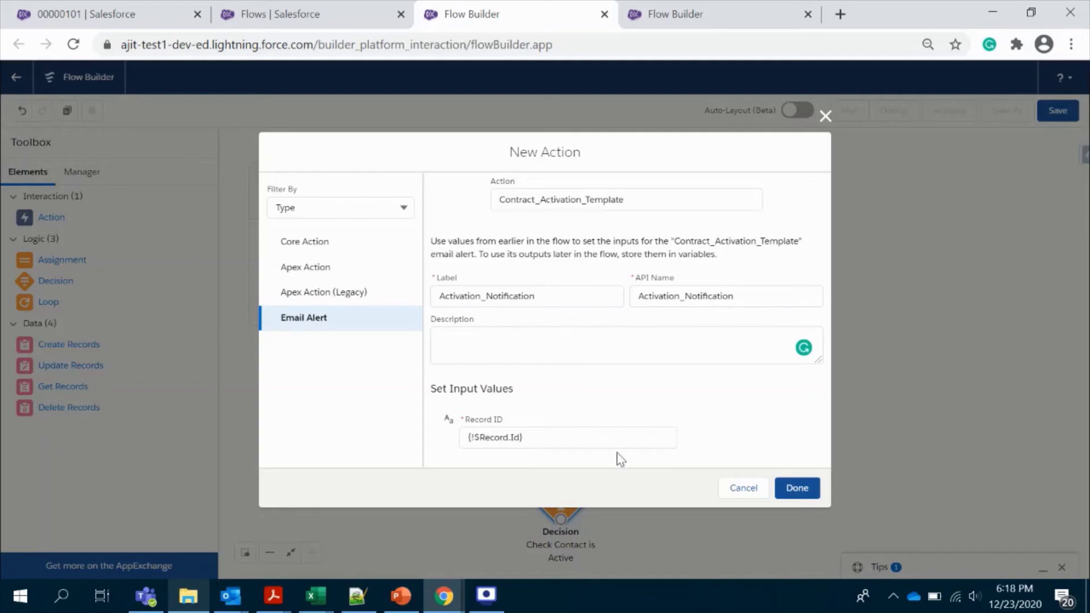
{"action": "left_click", "coordinate": [800, 491]}
- Connect the decision to the Activation_Notification email alert for the Is Active outcome, and align the alert beside the decision
{"action": "left_click_drag", "start_coordinate": [561, 519], "coordinate": [702, 451]}
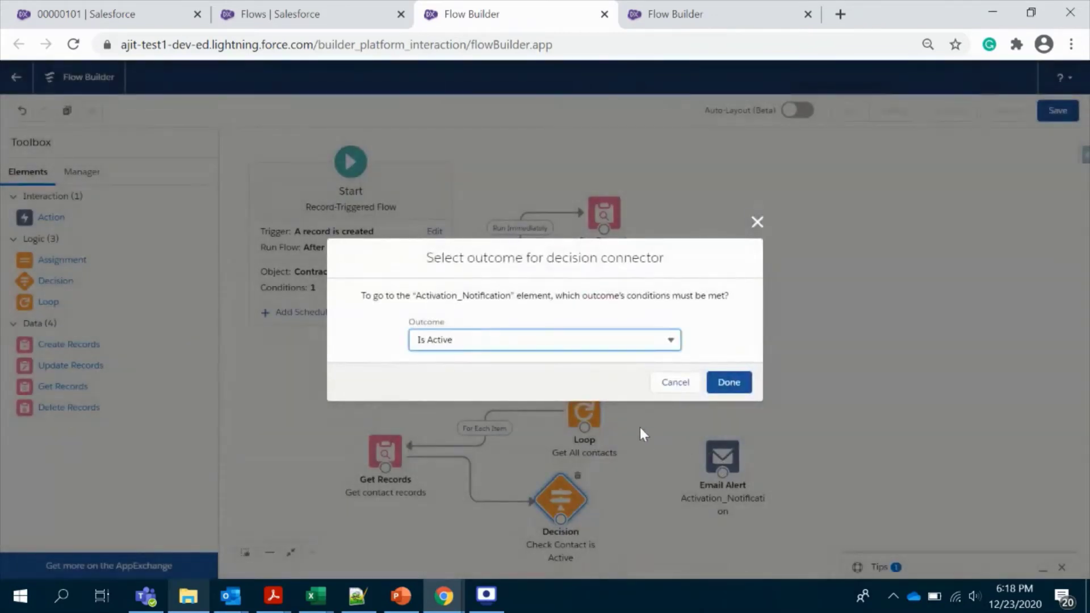
{"action": "left_click", "coordinate": [728, 382]}
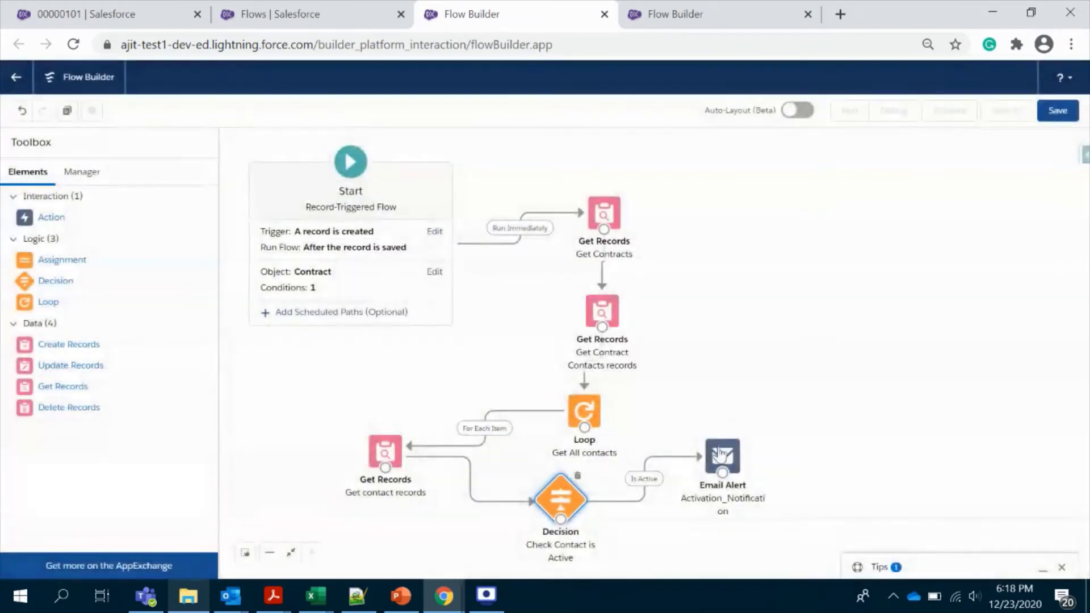
{"action": "left_click_drag", "start_coordinate": [723, 457], "coordinate": [748, 499]}
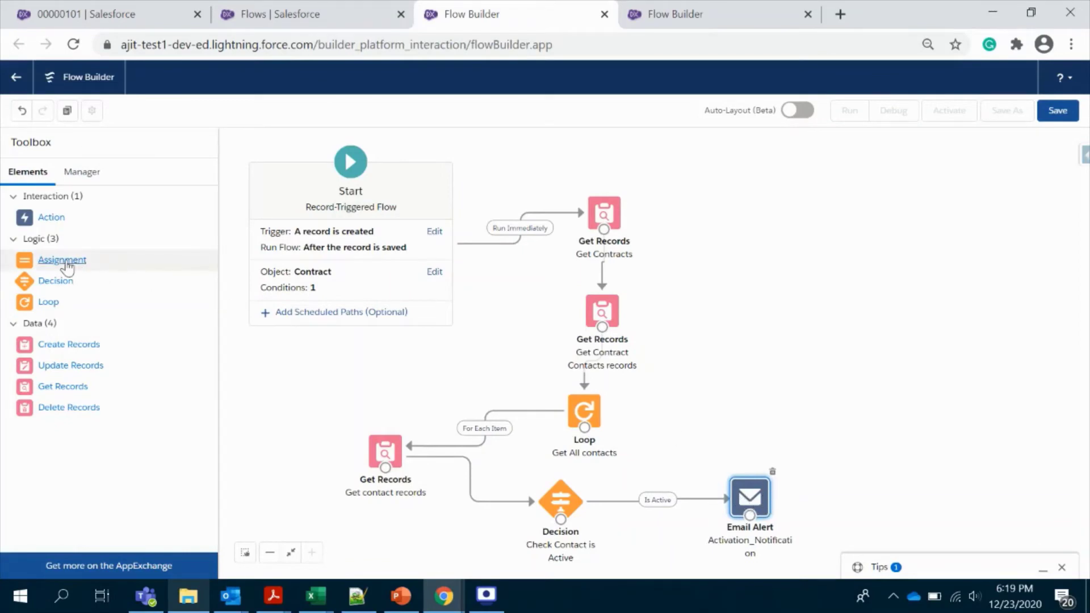
- Add an Assignment element labelled Check next record and create a Text variable named Test as its variable
{"action": "left_click_drag", "start_coordinate": [67, 266], "coordinate": [810, 404]}
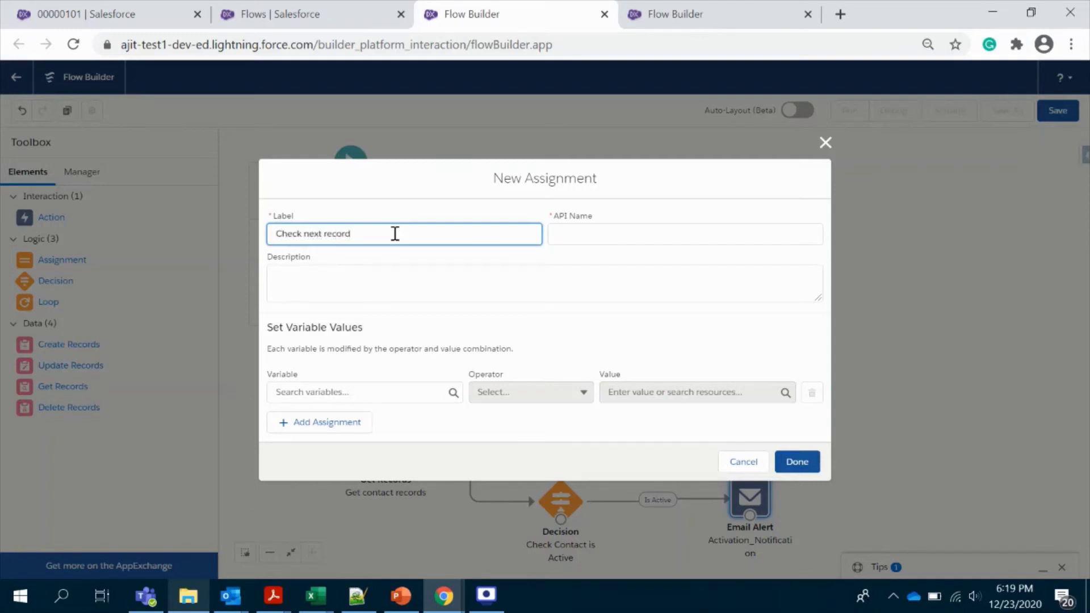
{"action": "left_click", "coordinate": [394, 277]}
{"action": "left_click", "coordinate": [360, 392]}
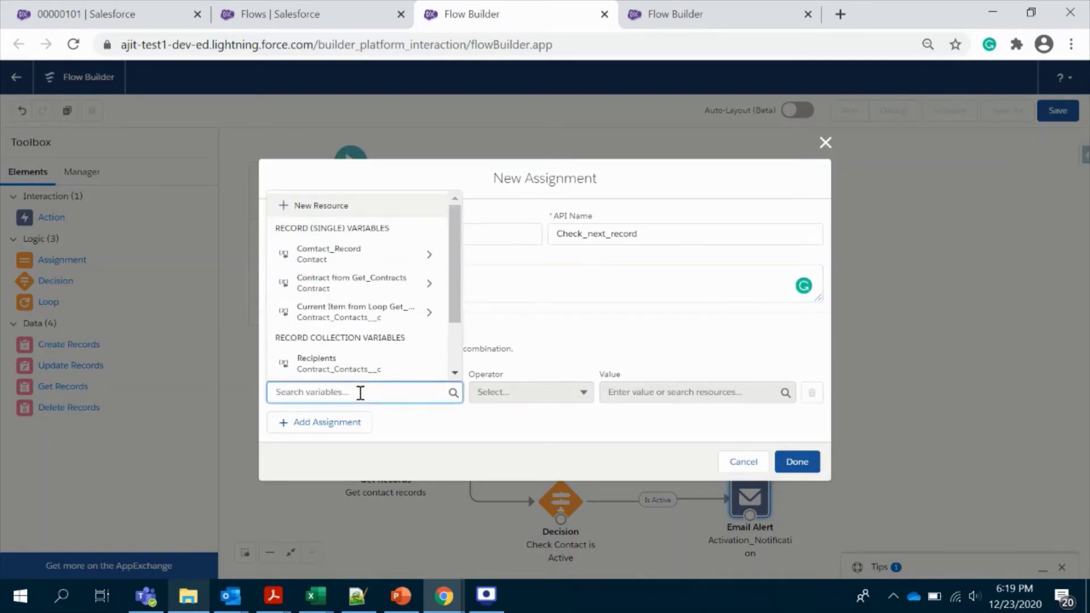
{"action": "left_click", "coordinate": [352, 206]}
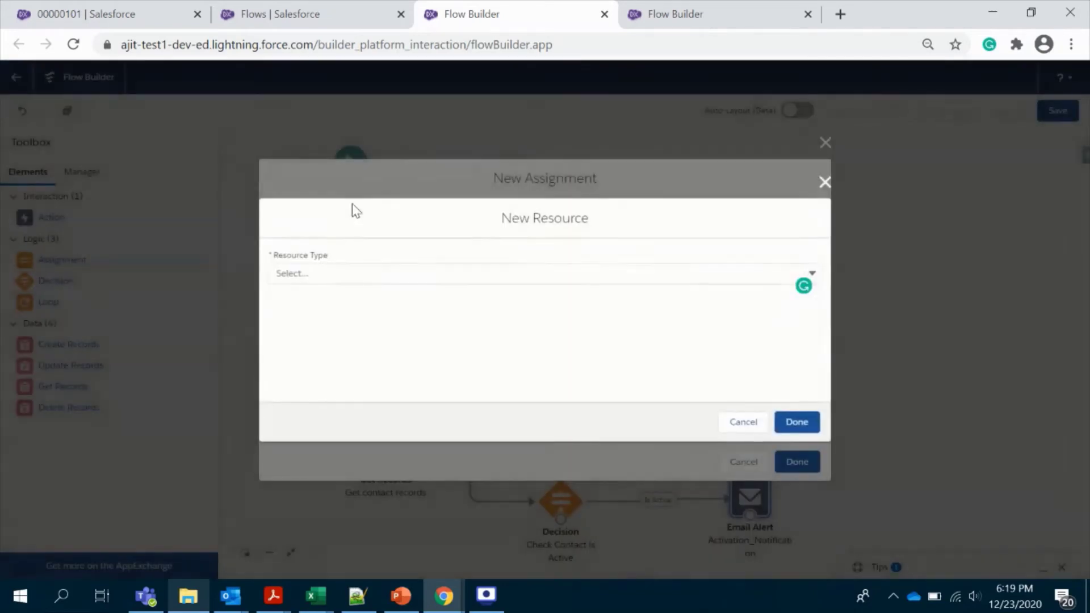
{"action": "left_click", "coordinate": [365, 272]}
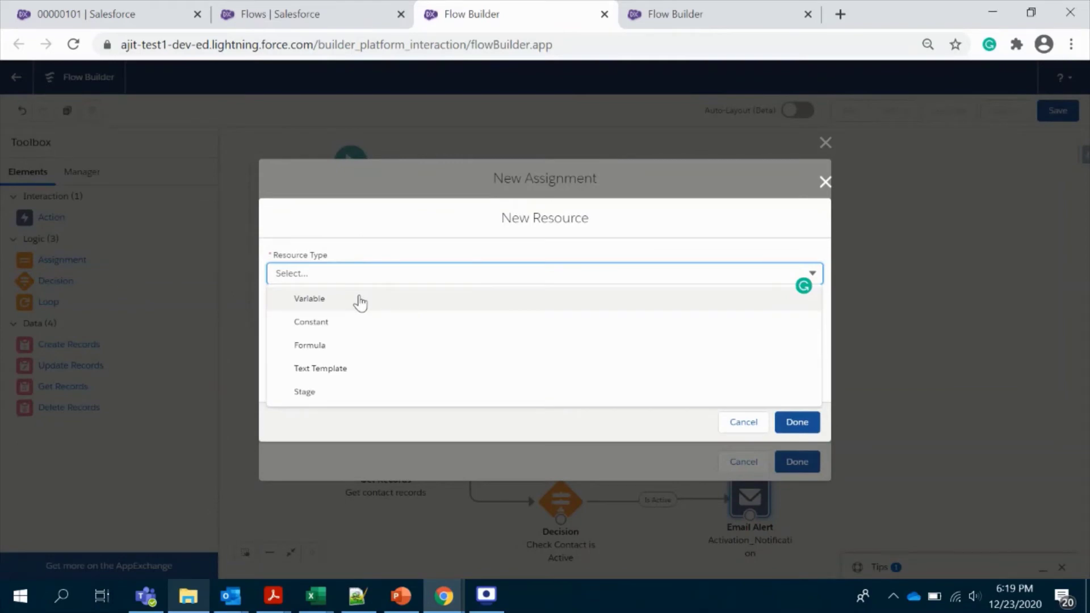
{"action": "left_click", "coordinate": [360, 301]}
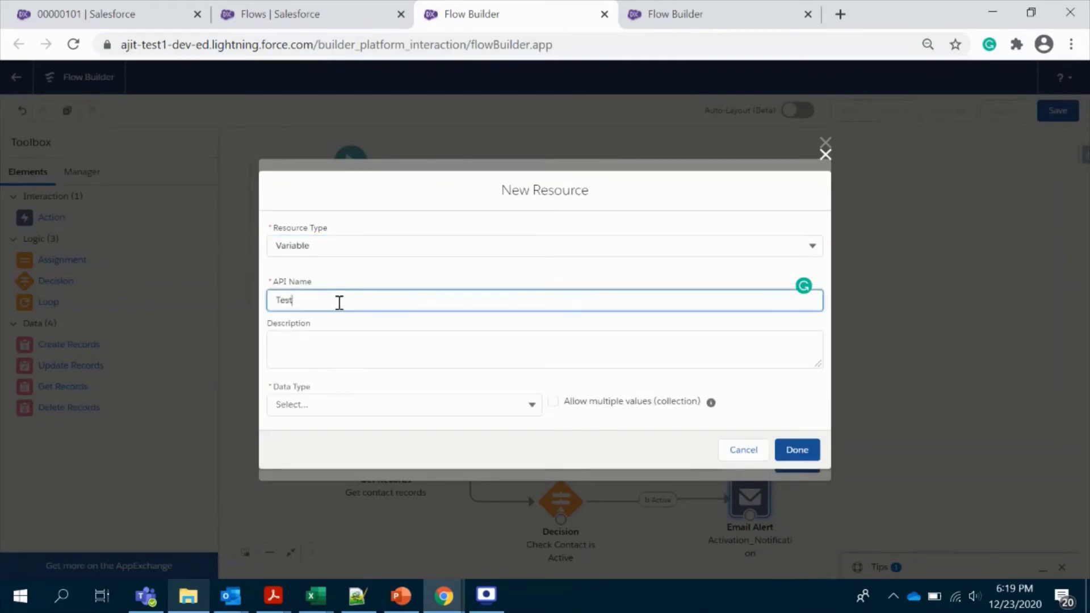
{"action": "left_click", "coordinate": [346, 336]}
{"action": "left_click", "coordinate": [354, 404]}
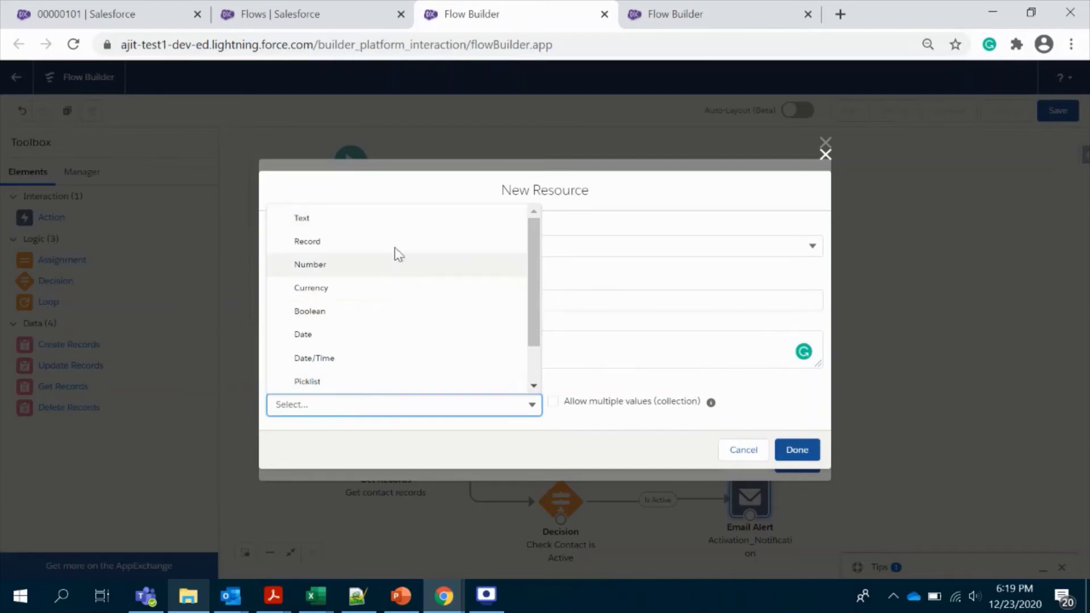
{"action": "left_click", "coordinate": [392, 219]}
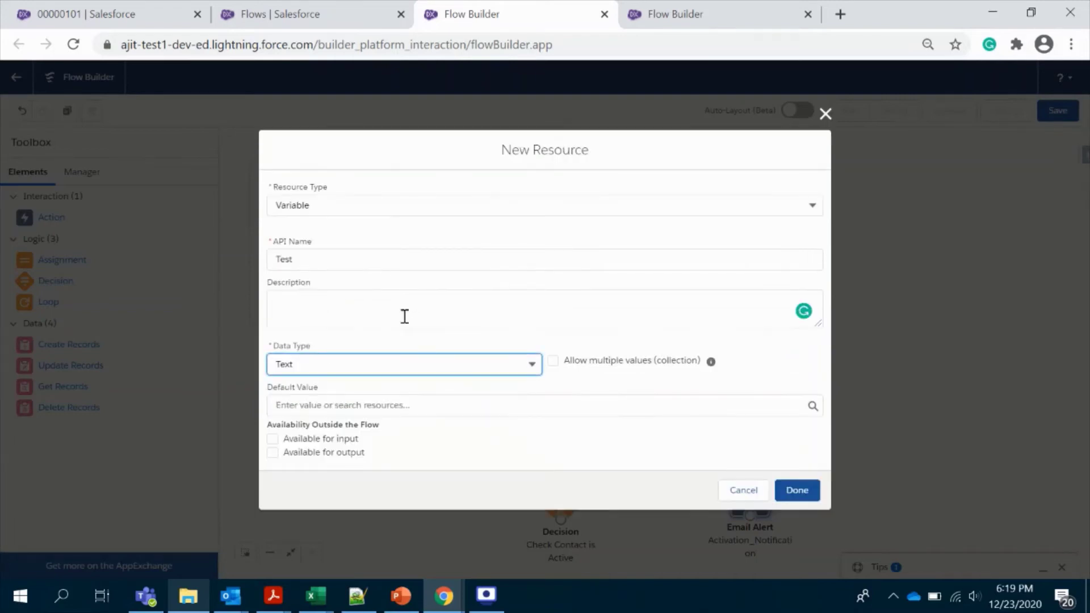
{"action": "left_click", "coordinate": [488, 441]}
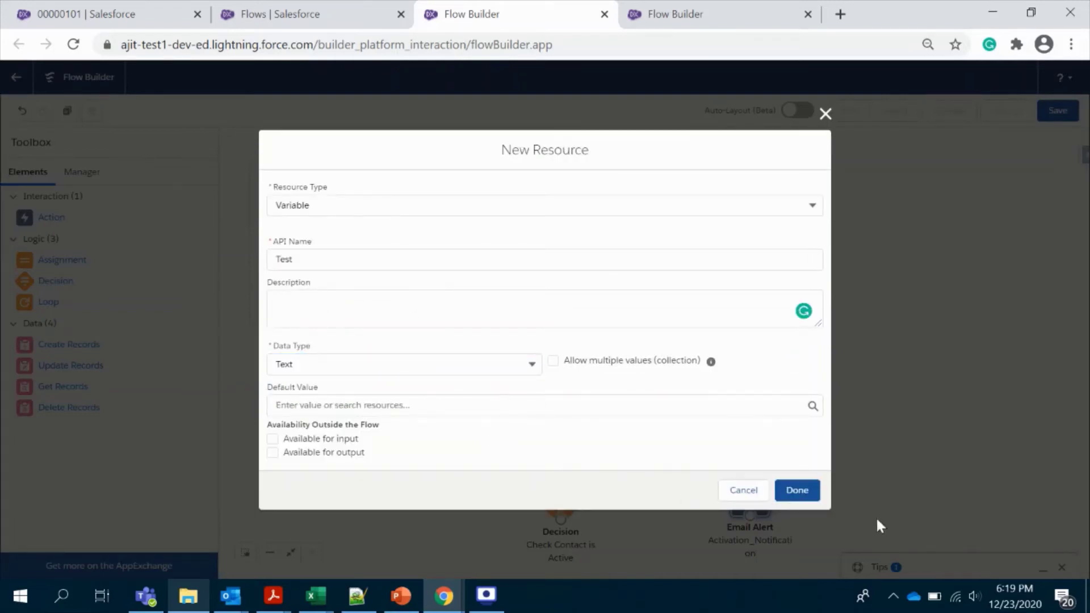
{"action": "left_click", "coordinate": [809, 491]}
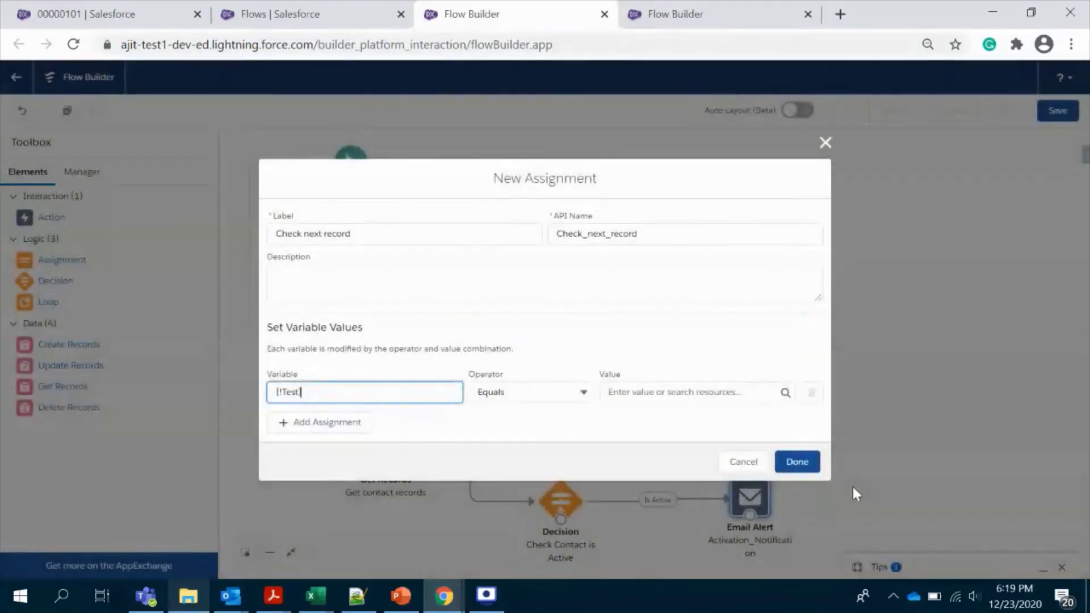
- Assign the Test variable the value Test with the Equals operator, and save the assignment
{"action": "left_click", "coordinate": [658, 391]}
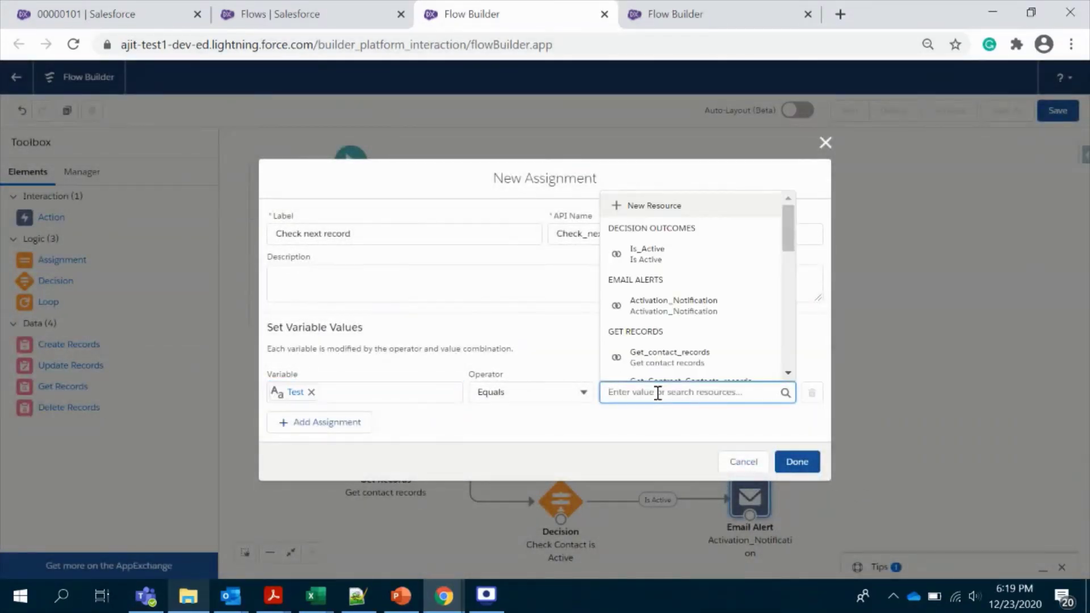
{"action": "scroll", "coordinate": [689, 357], "scroll_direction": "down", "scroll_amount": 5}
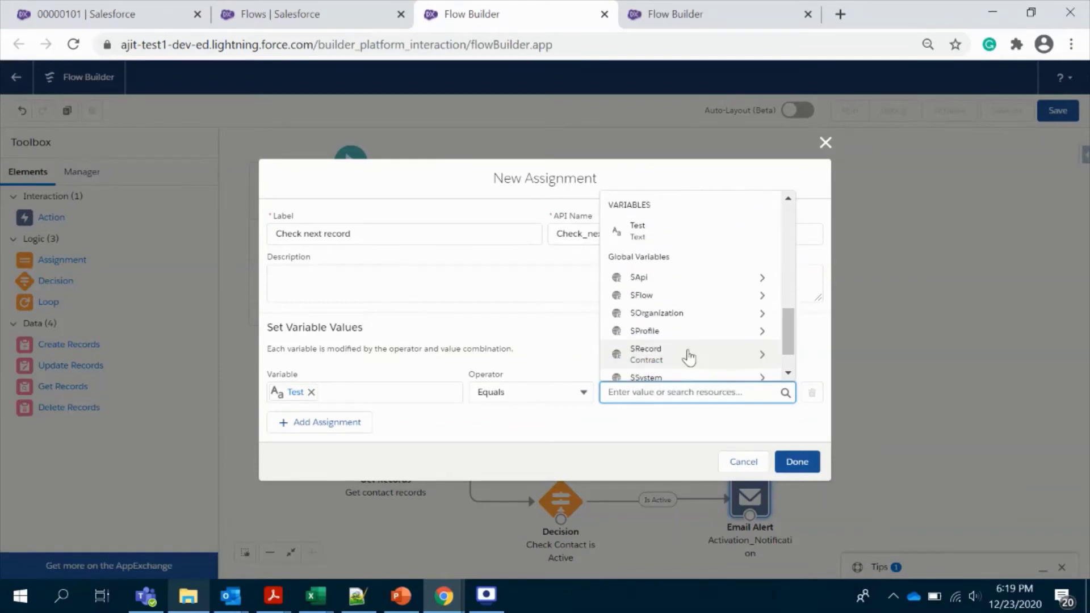
{"action": "left_click", "coordinate": [662, 231]}
{"action": "left_click", "coordinate": [662, 418]}
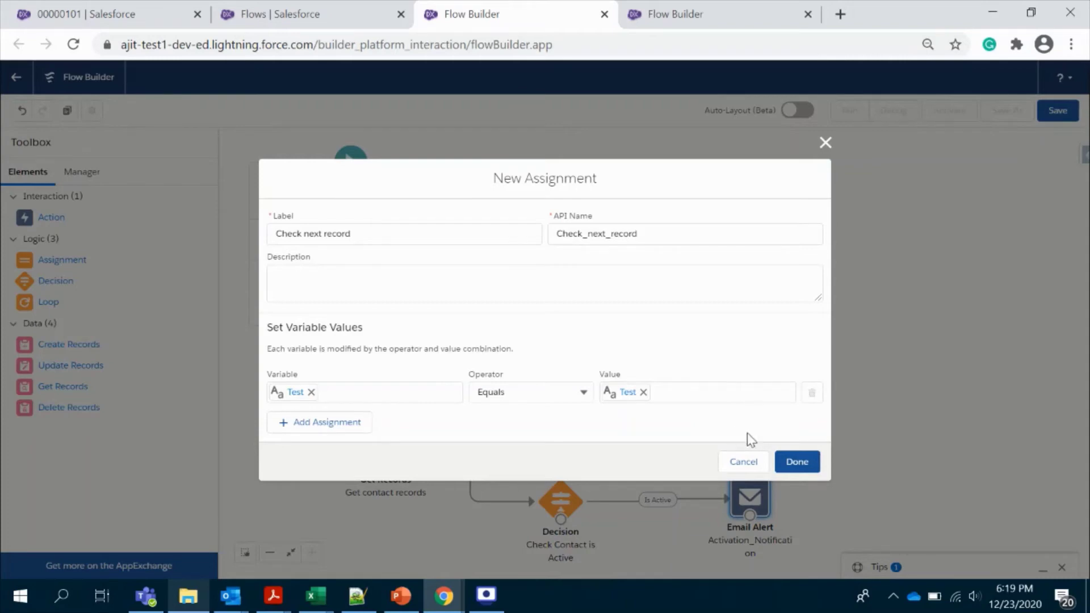
{"action": "left_click", "coordinate": [797, 461]}
- Reposition the Check next record assignment and connect the decision's Default Outcome to it
{"action": "left_click_drag", "start_coordinate": [833, 426], "coordinate": [820, 396]}
{"action": "left_click_drag", "start_coordinate": [562, 520], "coordinate": [803, 401]}
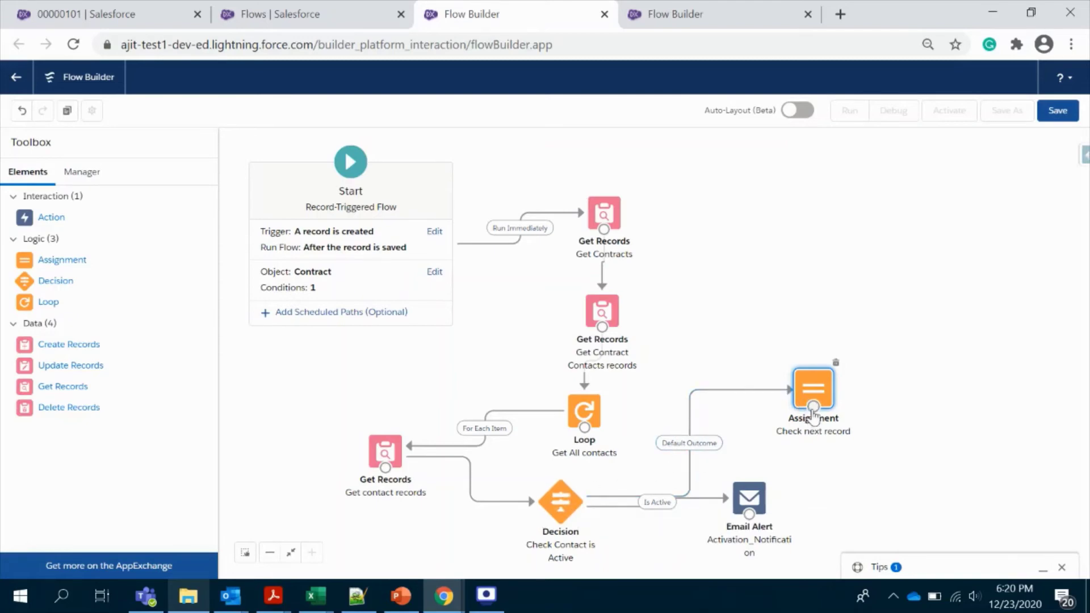
- Connect the Check next record assignment back to the Get All contacts loop, reposition the elements, and connect the email alert to the assignment
{"action": "left_click_drag", "start_coordinate": [813, 408], "coordinate": [597, 412]}
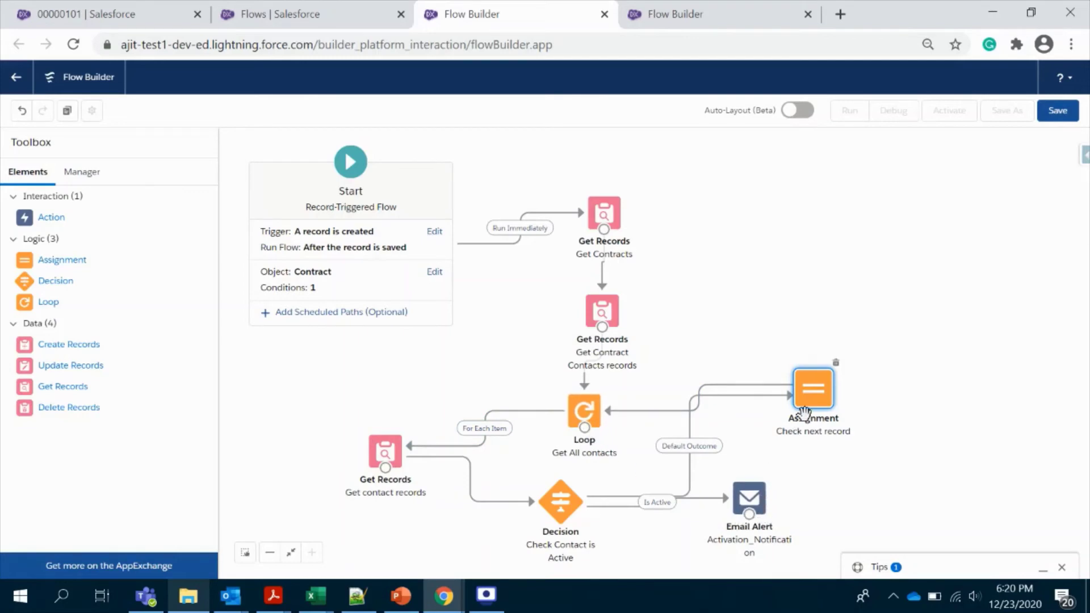
{"action": "left_click_drag", "start_coordinate": [816, 404], "coordinate": [846, 404]}
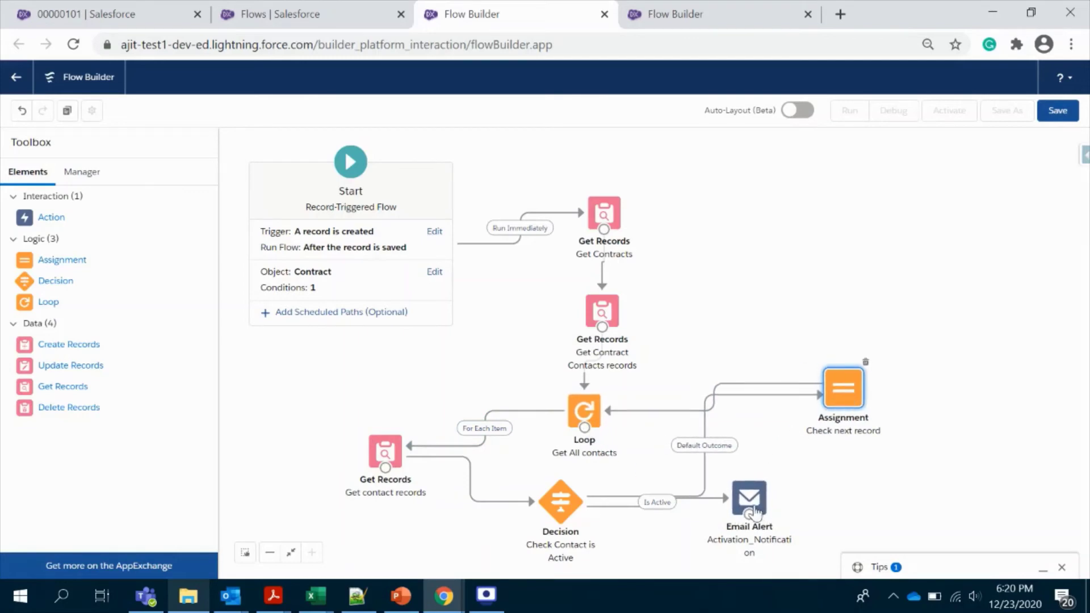
{"action": "left_click_drag", "start_coordinate": [753, 511], "coordinate": [771, 522]}
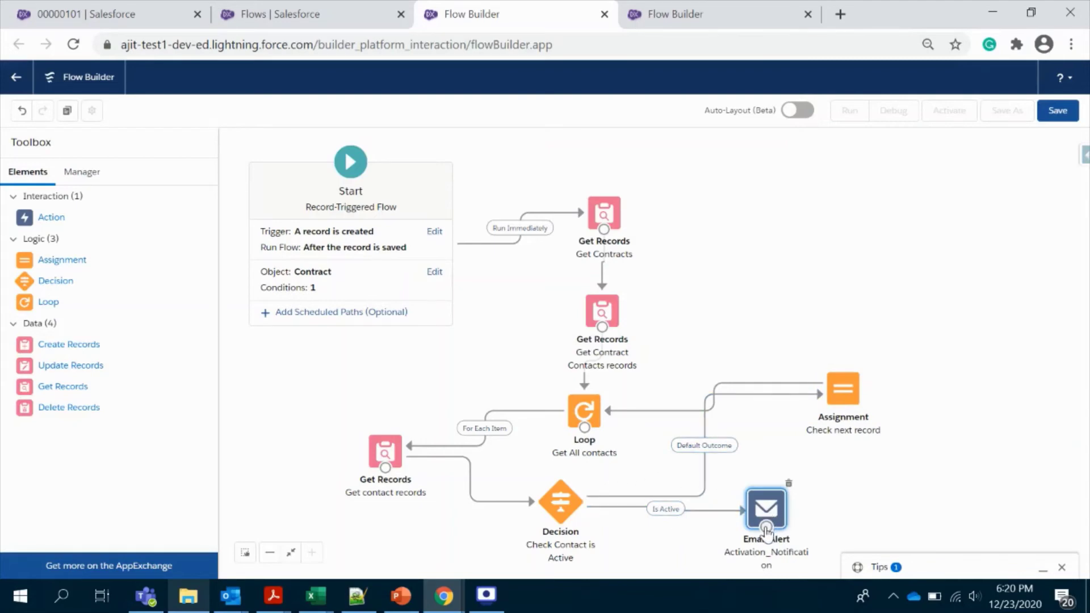
{"action": "left_click_drag", "start_coordinate": [767, 526], "coordinate": [856, 397]}
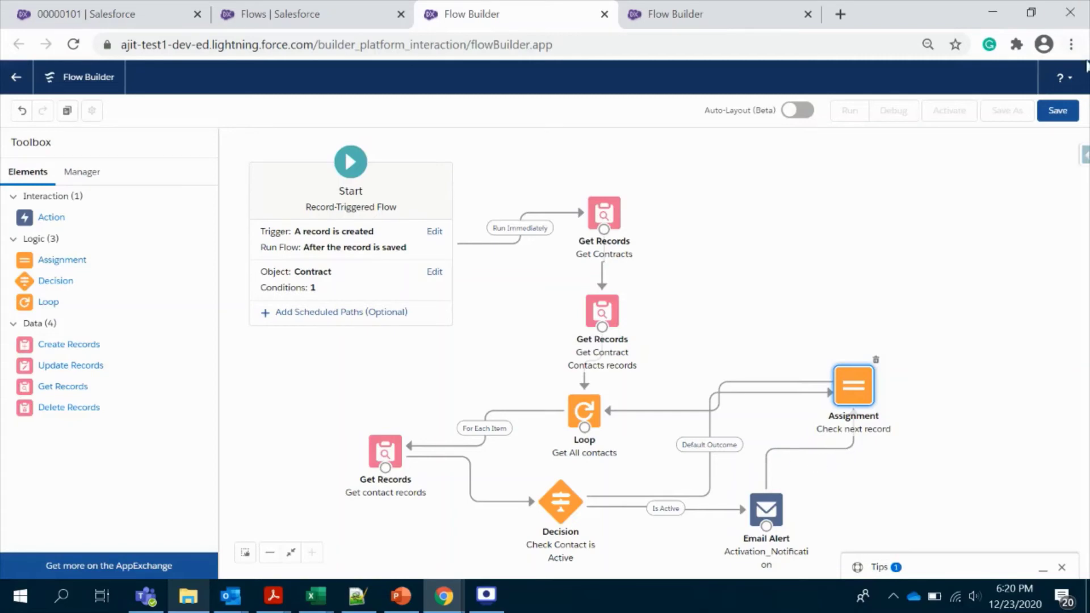
- Save the flow with the label Contract Activation Notification to Contacts and activate it
{"action": "left_click", "coordinate": [1058, 111]}
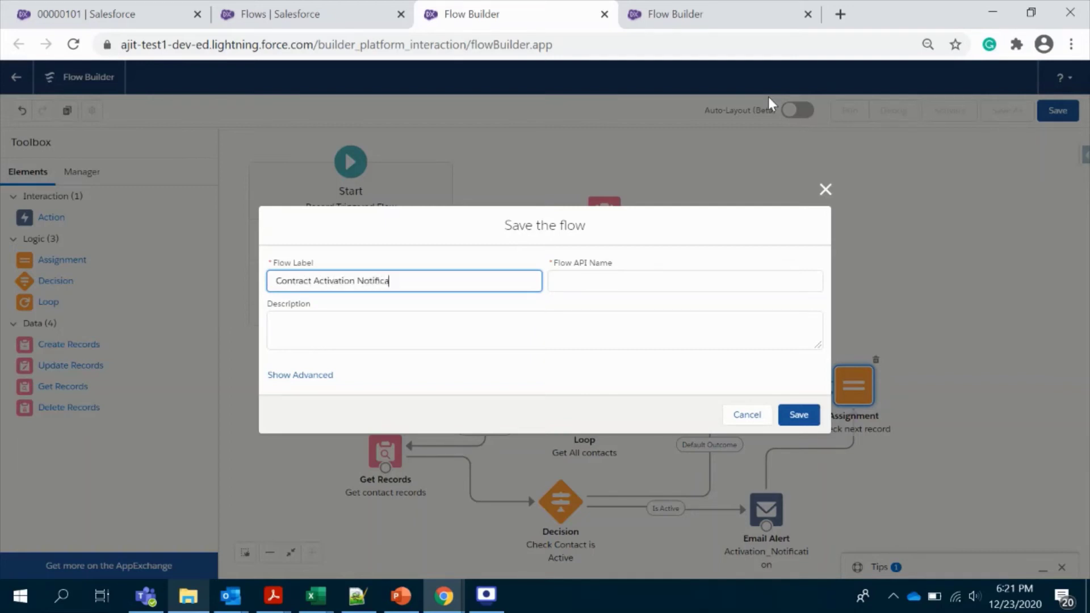
{"action": "type", "text": "n to"}
{"action": "key", "text": "BackSpace"}
{"action": "left_click", "coordinate": [524, 317]}
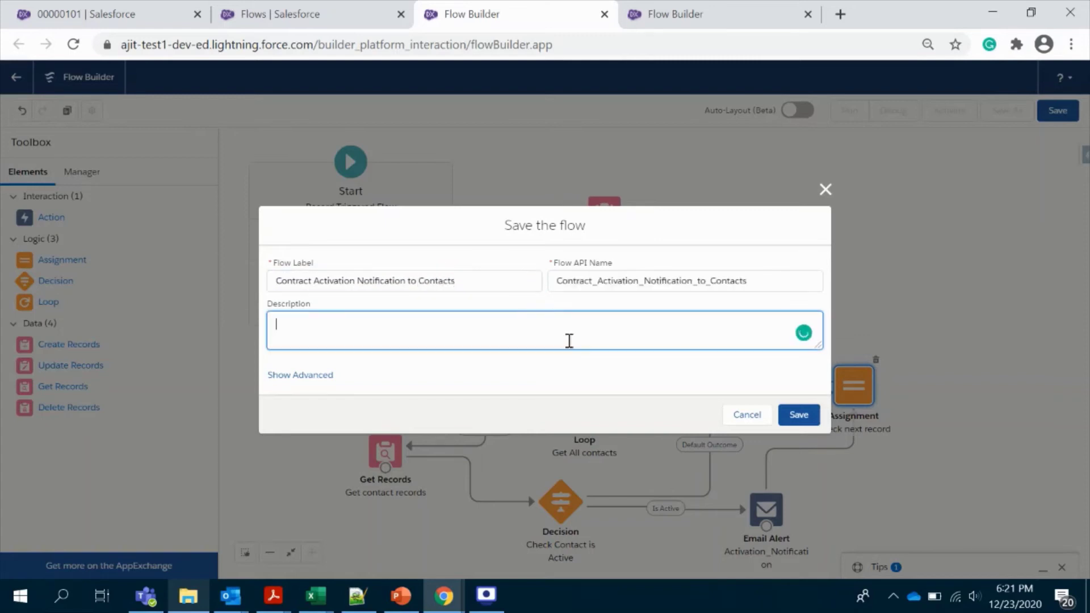
{"action": "left_click", "coordinate": [799, 415]}
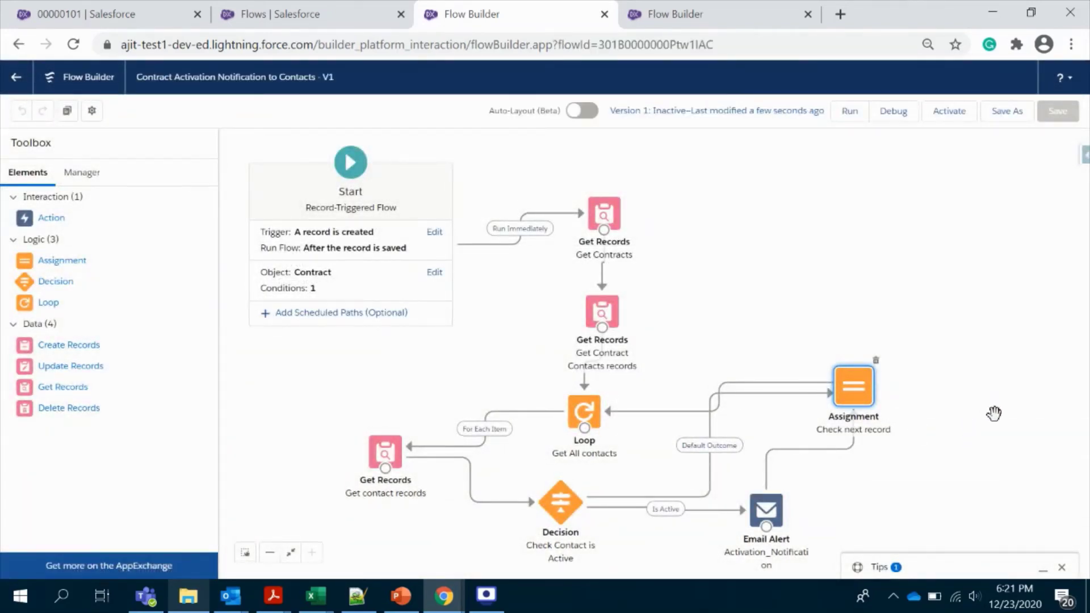
{"action": "left_click", "coordinate": [947, 115]}
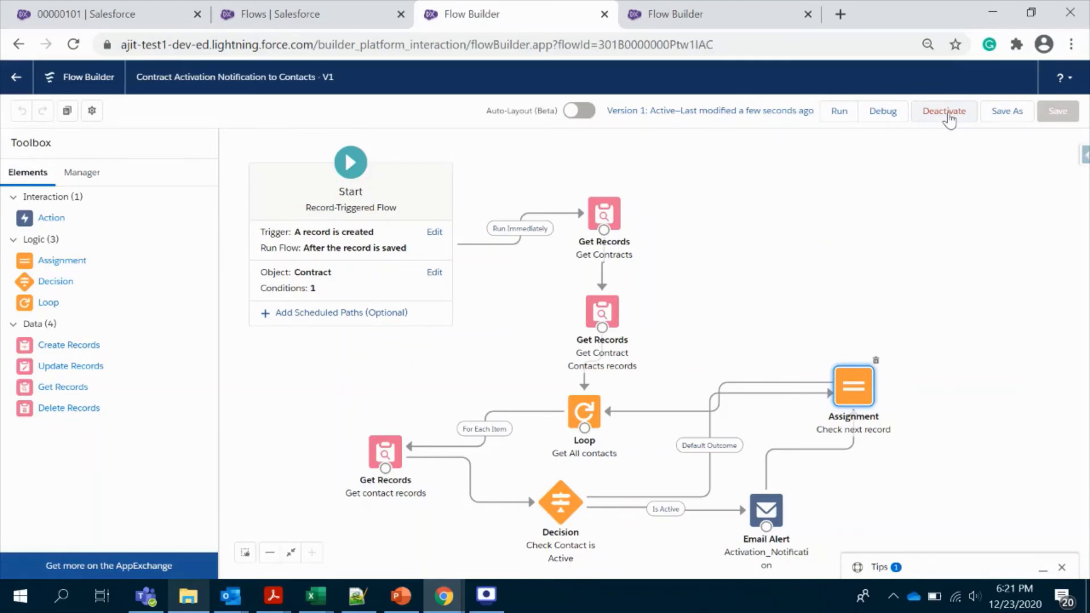
{"action": "left_click", "coordinate": [1070, 45]}
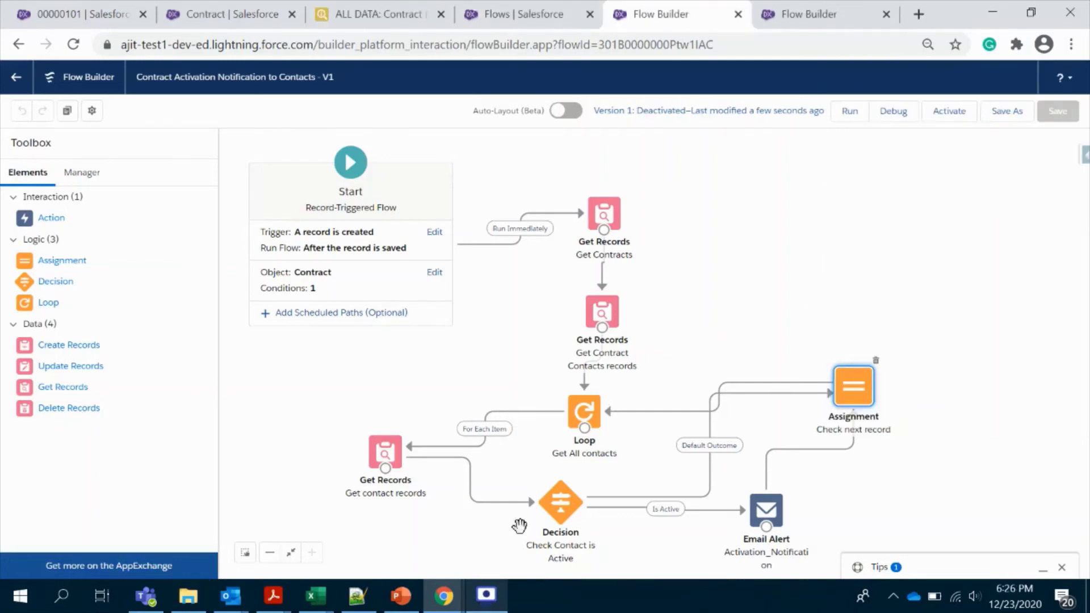
- Switch to the Gmail inbox to check for Contract is Activated notifications, and return to the Salesforce window
{"action": "mouse_move", "coordinate": [444, 594]}
{"action": "left_click", "coordinate": [624, 528]}
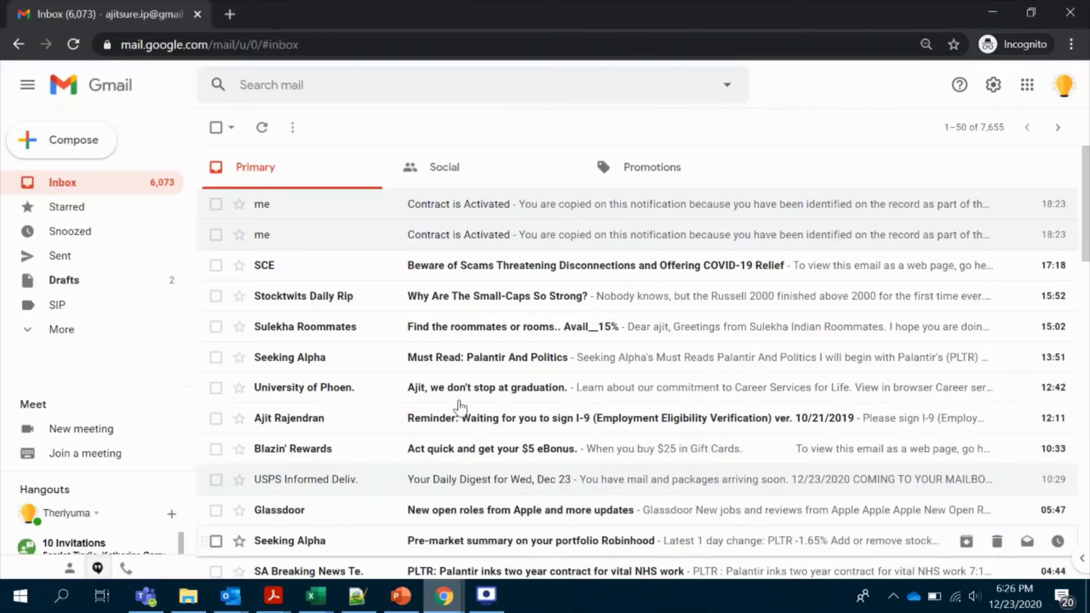
{"action": "left_click", "coordinate": [976, 4]}
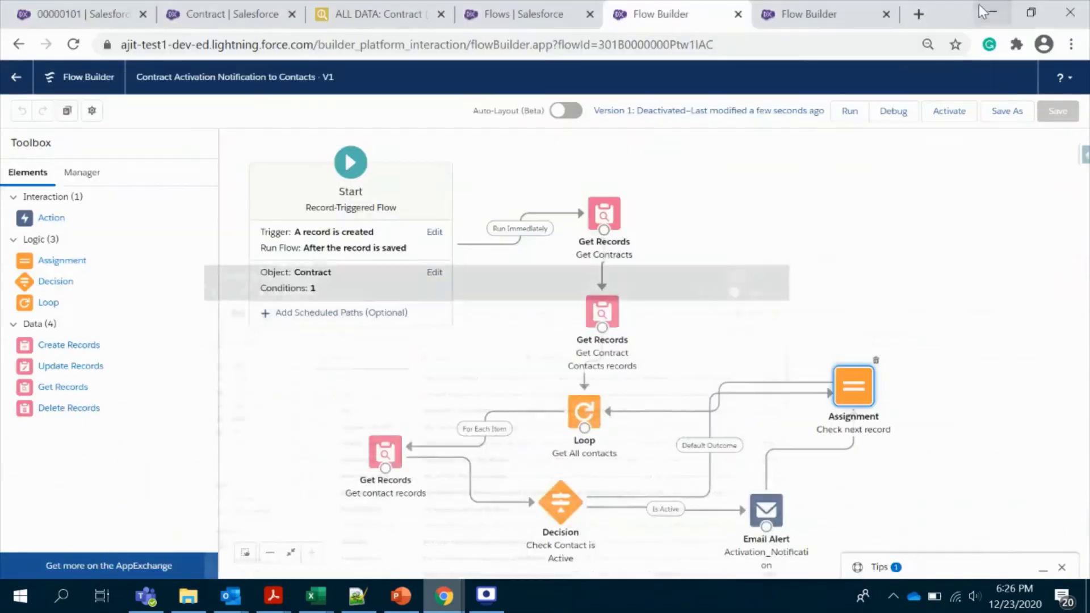
- Leave the open contract record for the Contracts list, discarding its unsaved changes
{"action": "left_click", "coordinate": [95, 18]}
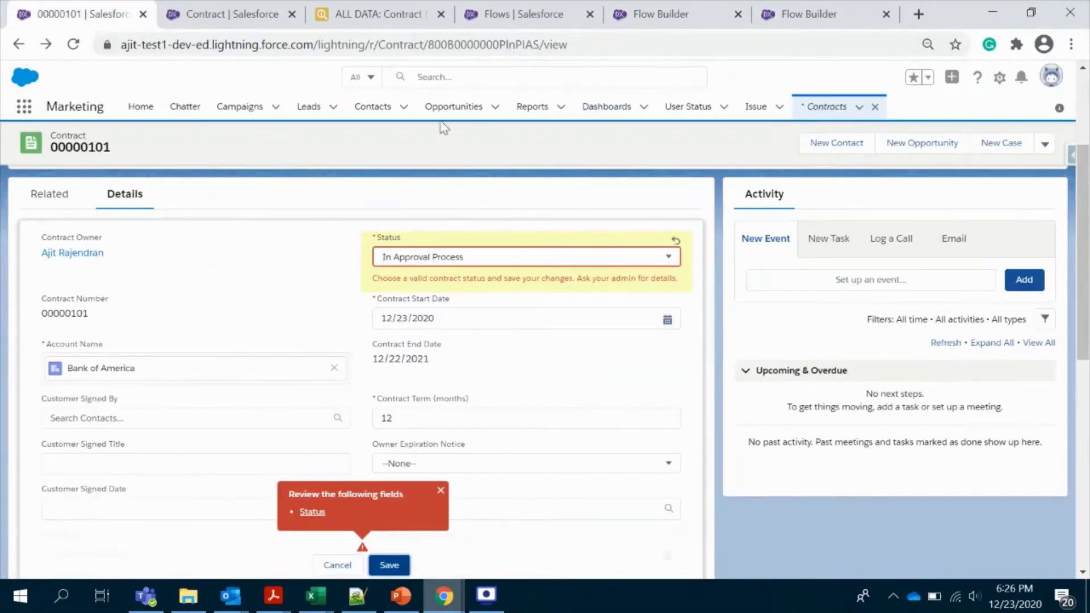
{"action": "left_click", "coordinate": [826, 108]}
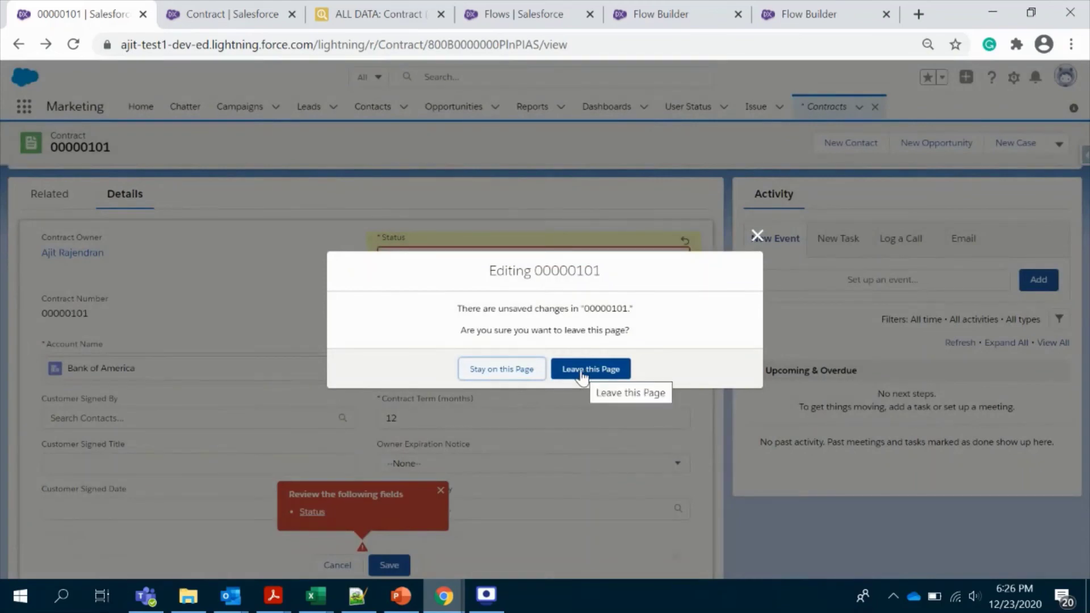
{"action": "left_click", "coordinate": [564, 371]}
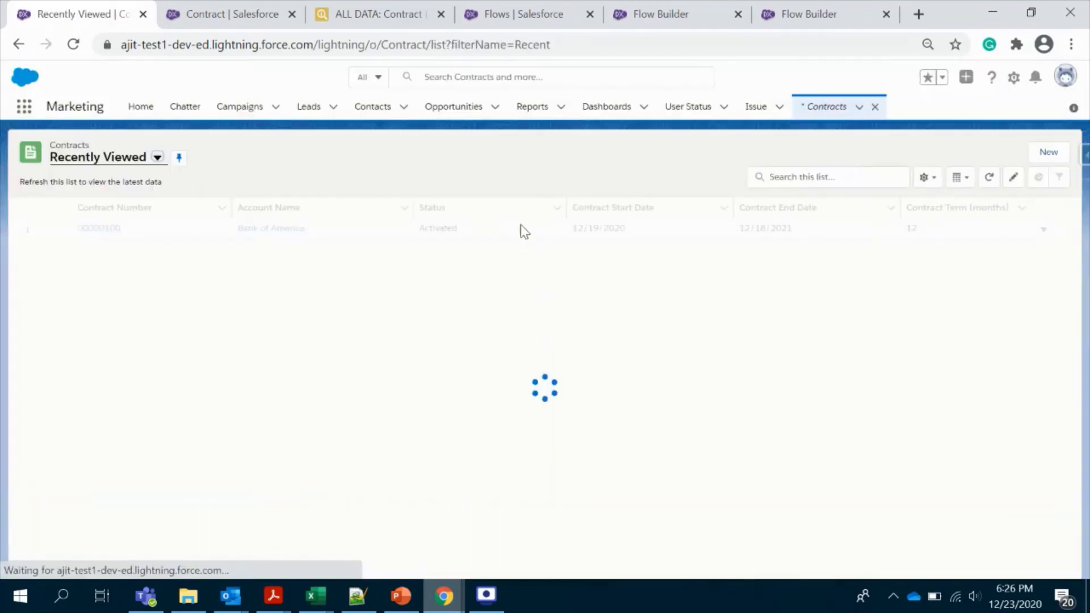
- Create a Draft contract for the Bank of America account with start date 12/23/2020, a 12-month term and the description Test
{"action": "left_click", "coordinate": [1050, 157]}
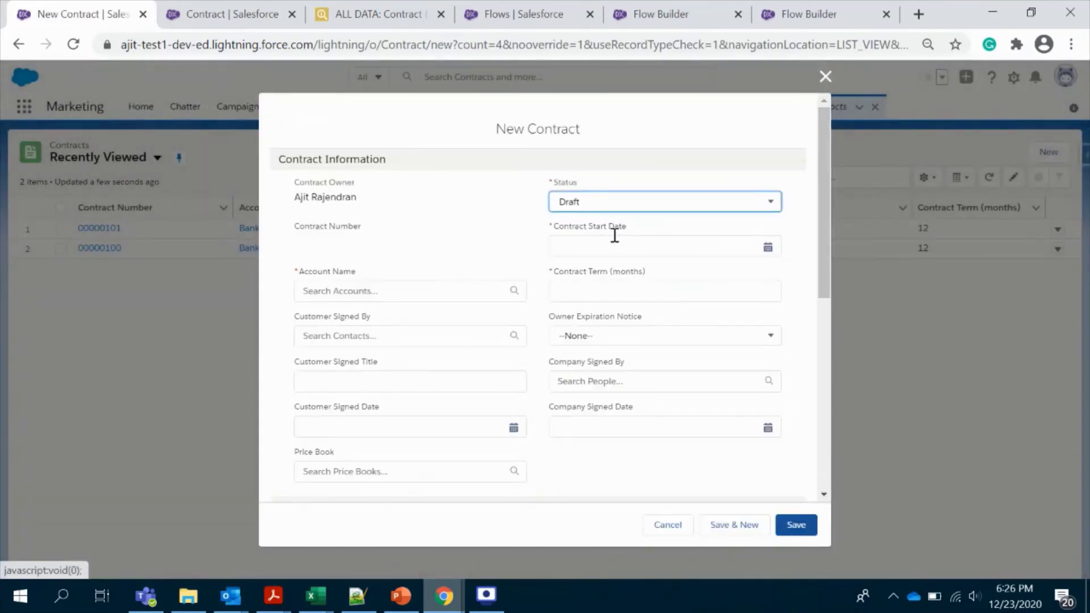
{"action": "left_click", "coordinate": [431, 297]}
{"action": "left_click", "coordinate": [404, 328]}
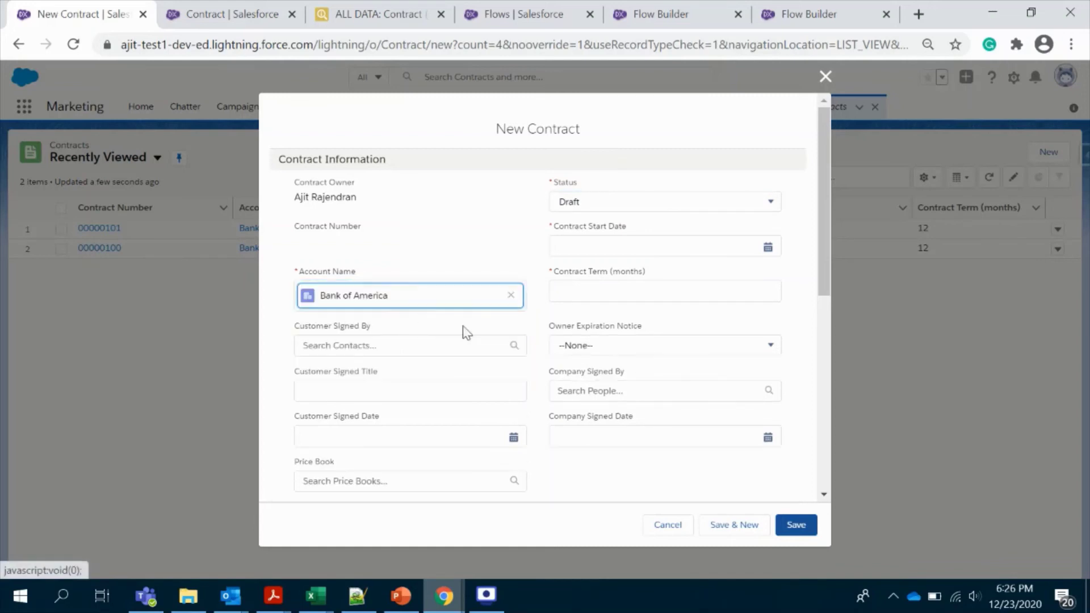
{"action": "left_click", "coordinate": [591, 250]}
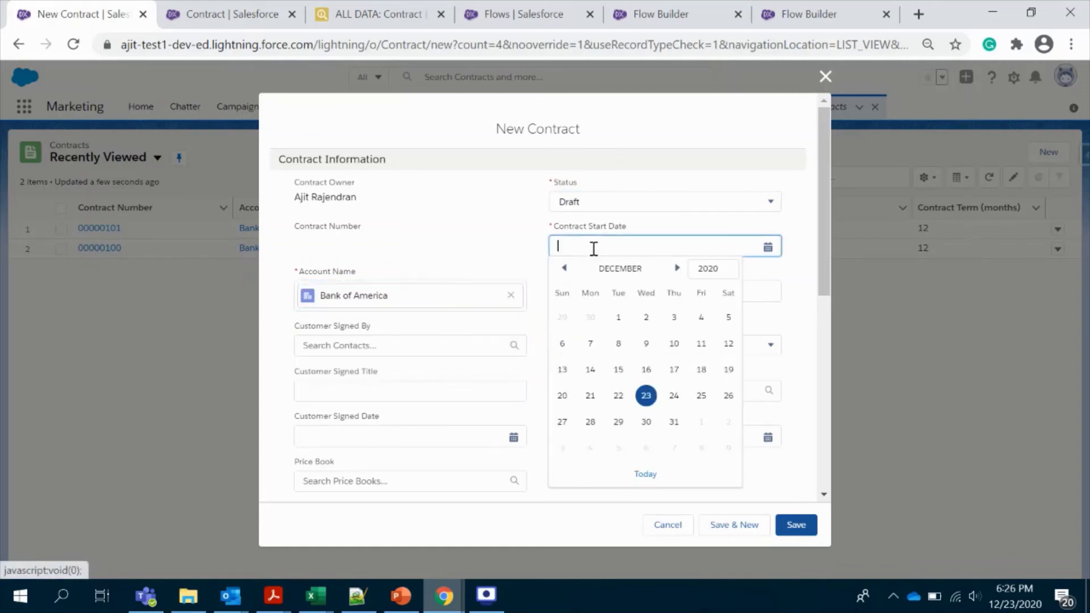
{"action": "left_click", "coordinate": [646, 397]}
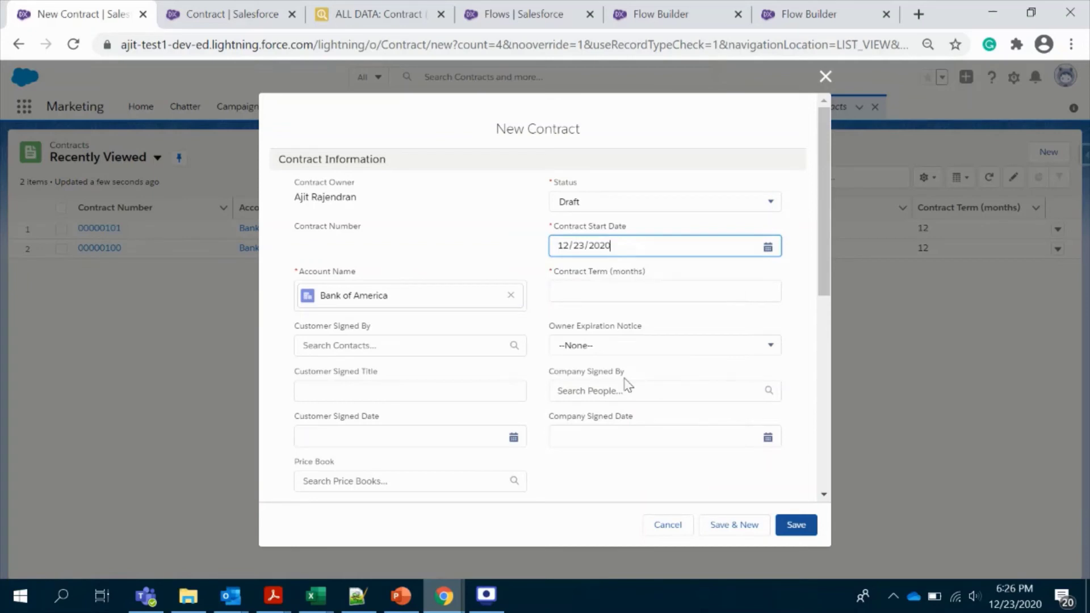
{"action": "left_click", "coordinate": [594, 295]}
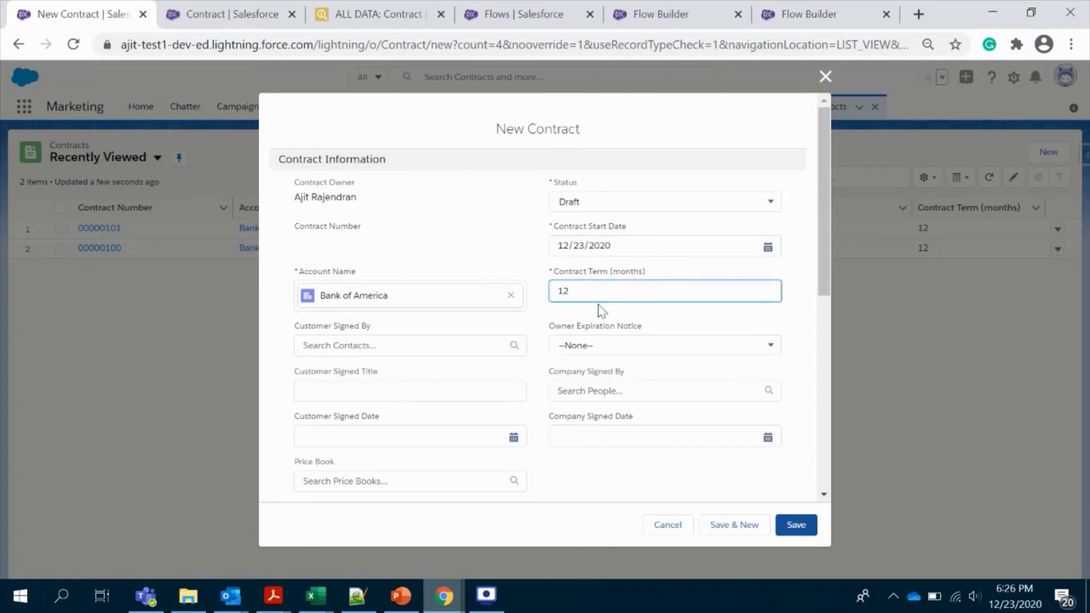
{"action": "scroll", "coordinate": [603, 324], "scroll_direction": "down", "scroll_amount": 8}
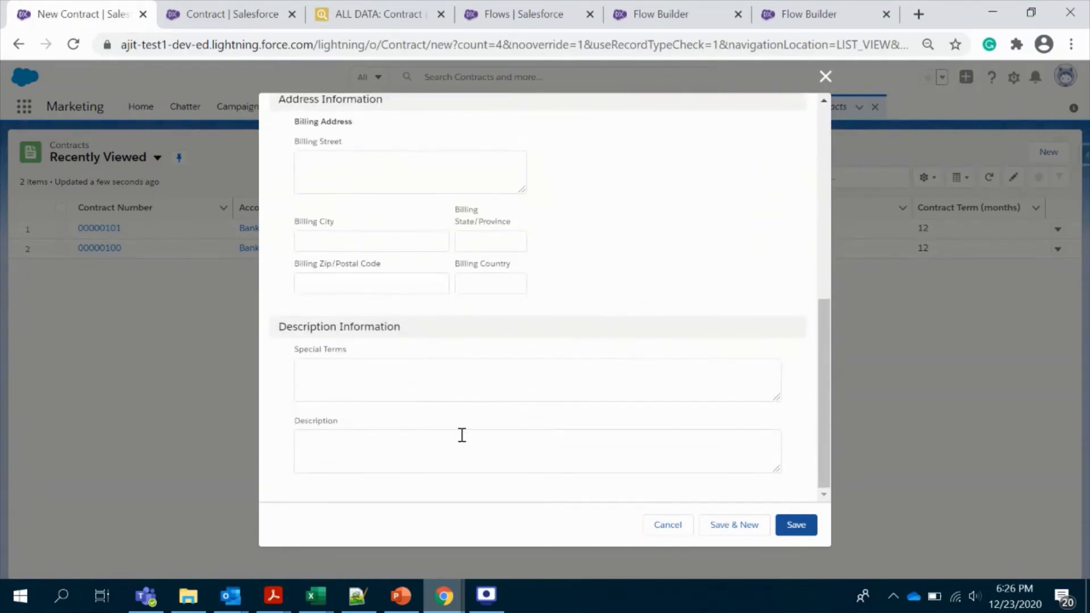
{"action": "left_click", "coordinate": [462, 434]}
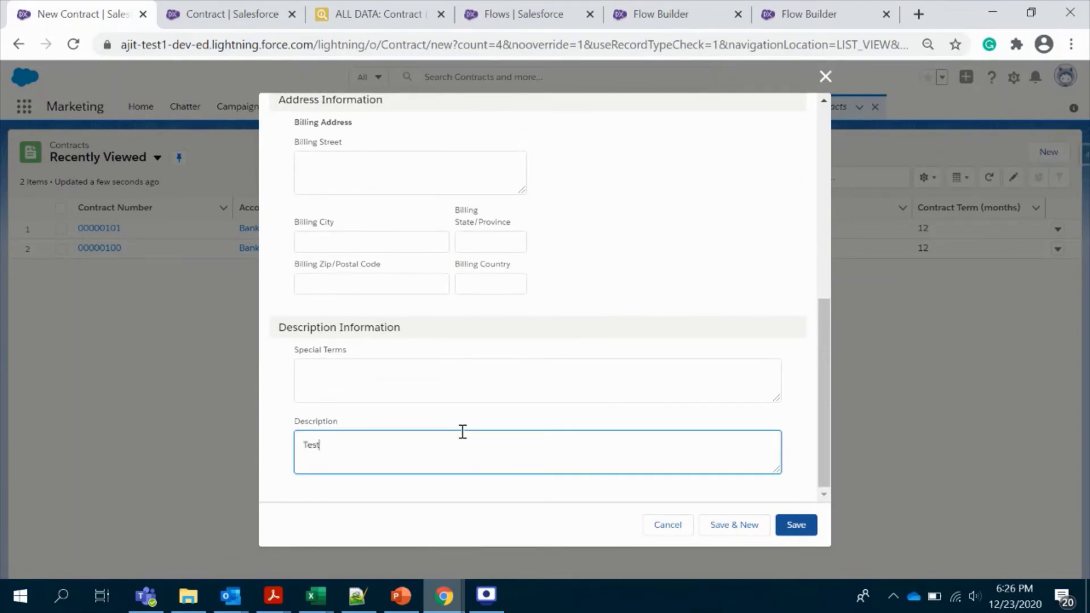
{"action": "left_click", "coordinate": [795, 524]}
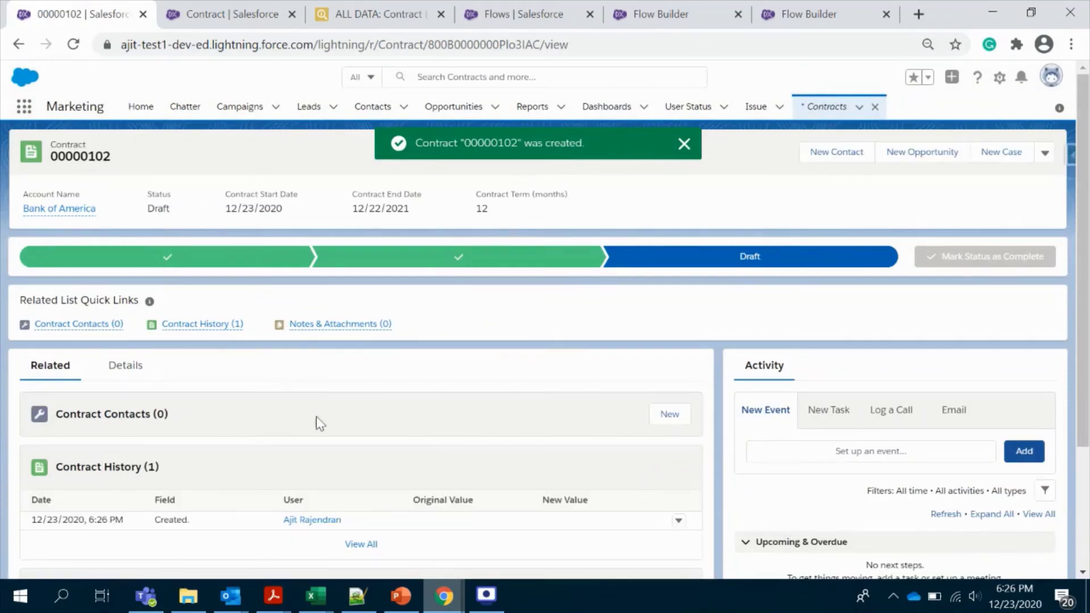
- Add a Contract Contacts record to the new contract with the role Negotiator and the first recent test contact, and save it
{"action": "left_click", "coordinate": [668, 415]}
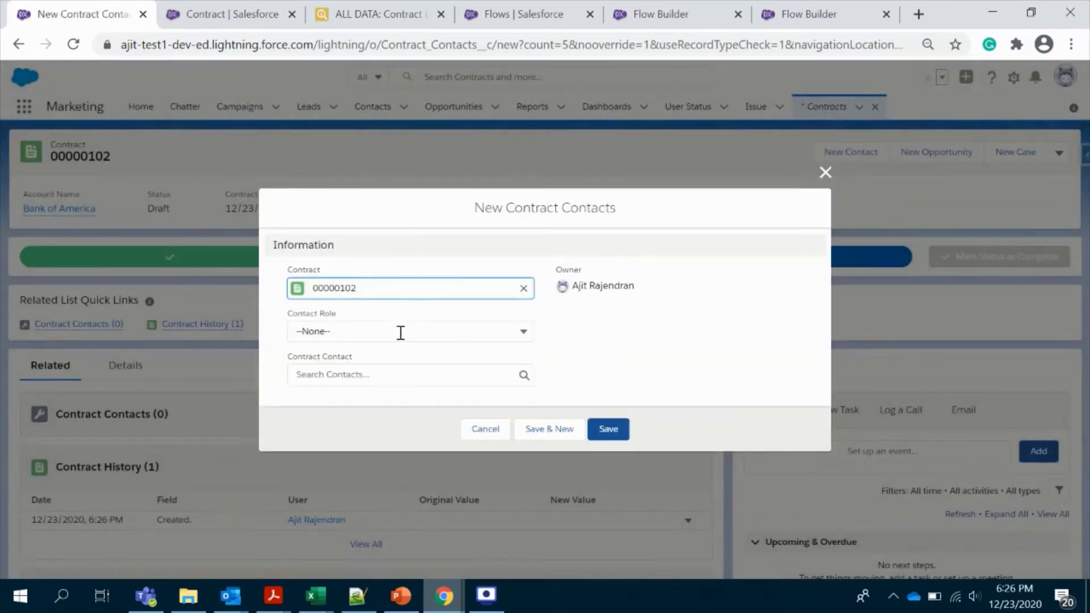
{"action": "left_click", "coordinate": [399, 333]}
{"action": "left_click", "coordinate": [399, 376]}
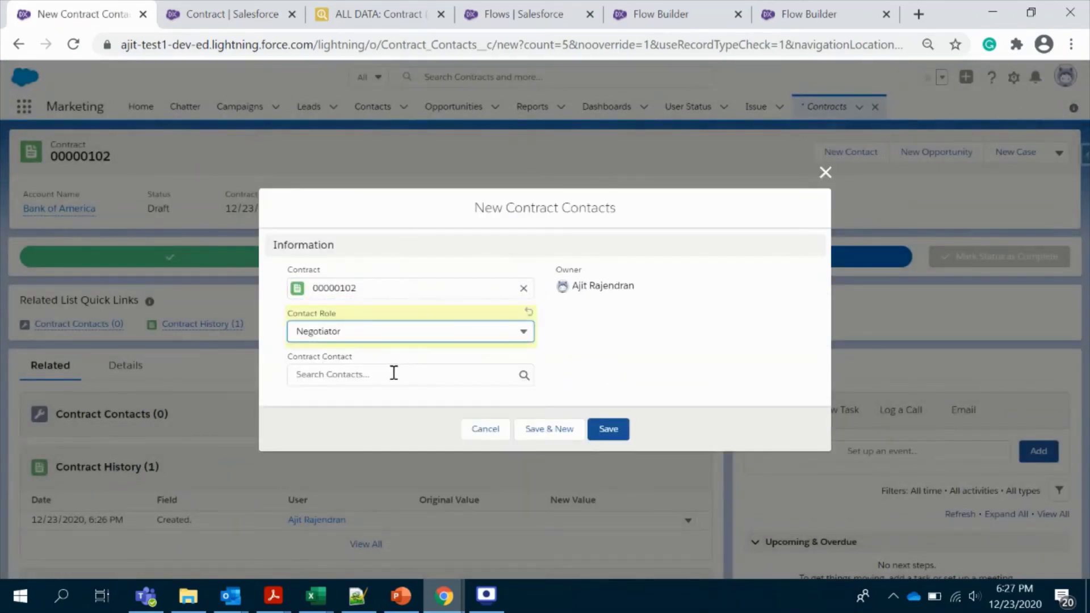
{"action": "left_click", "coordinate": [382, 373]}
{"action": "left_click", "coordinate": [377, 426]}
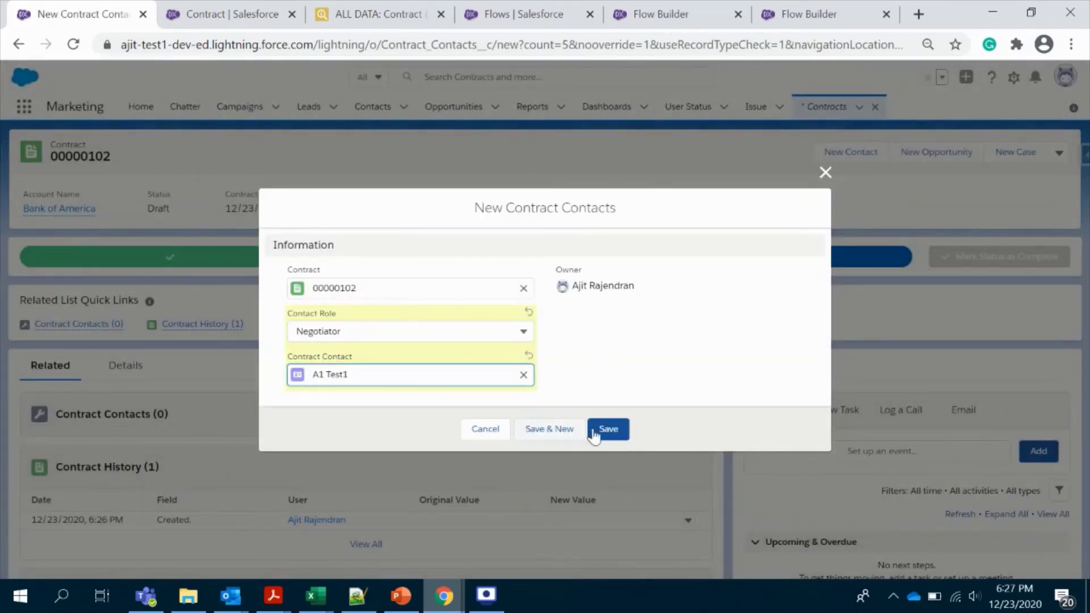
{"action": "left_click", "coordinate": [606, 429]}
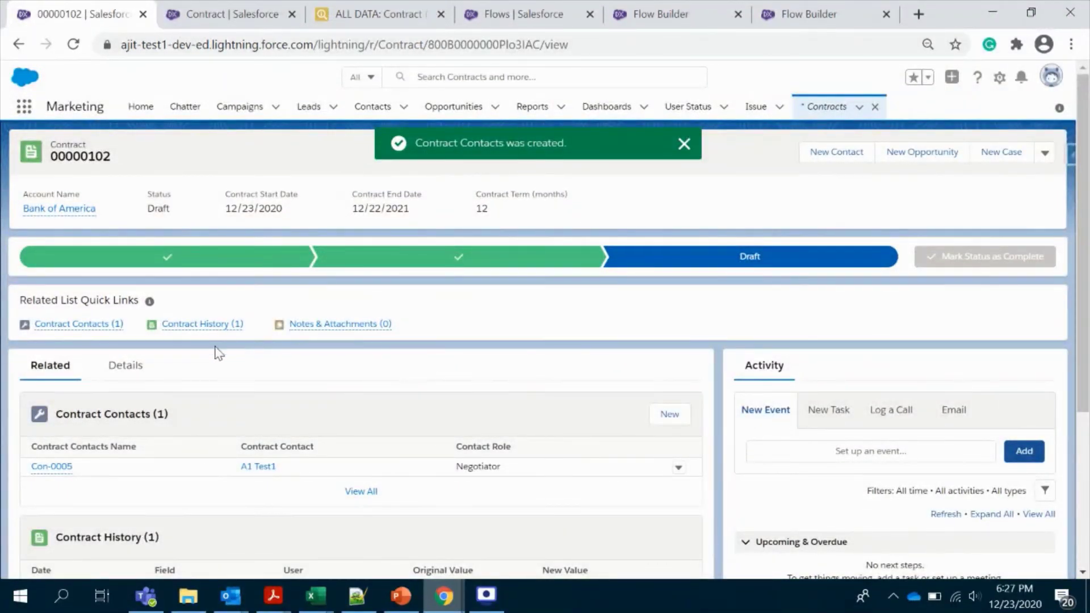
- Add another Contract Contacts record with the role Point Of Contact and the second recent test contact, and save it
{"action": "left_click", "coordinate": [666, 415]}
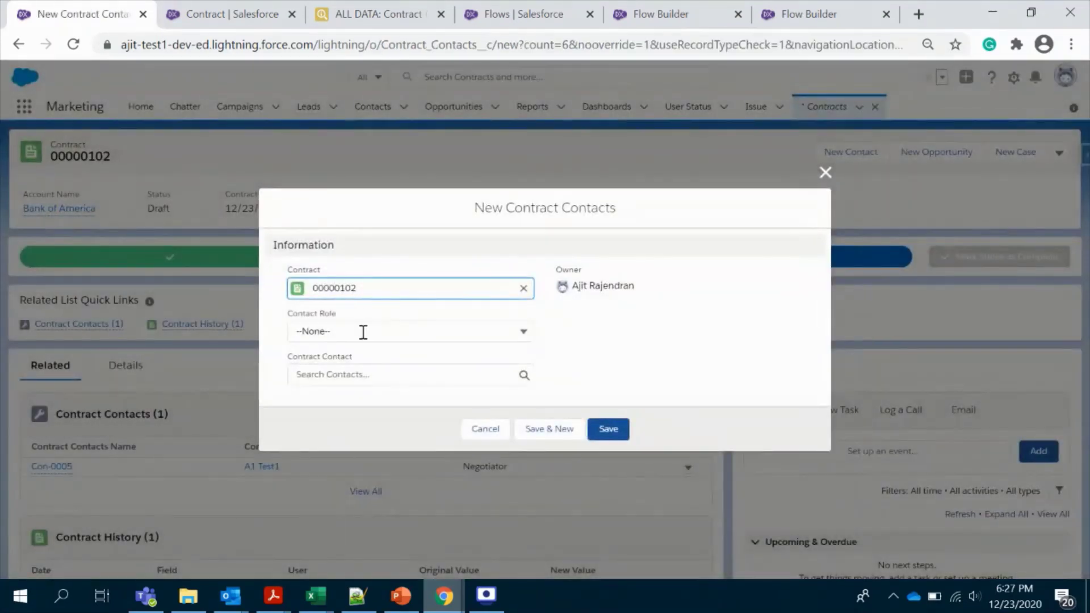
{"action": "left_click", "coordinate": [363, 331]}
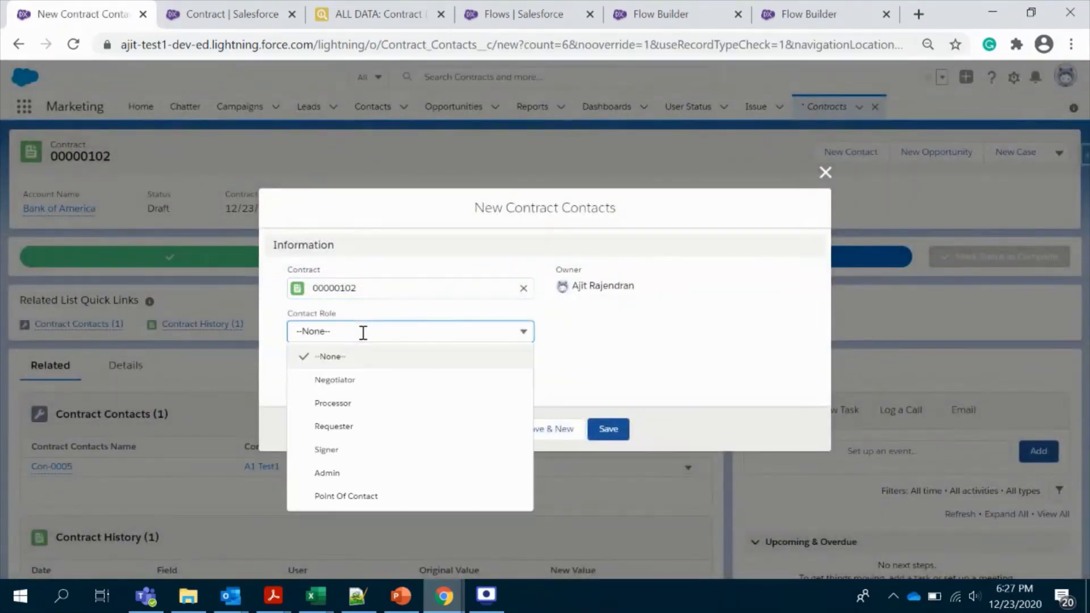
{"action": "left_click", "coordinate": [389, 495]}
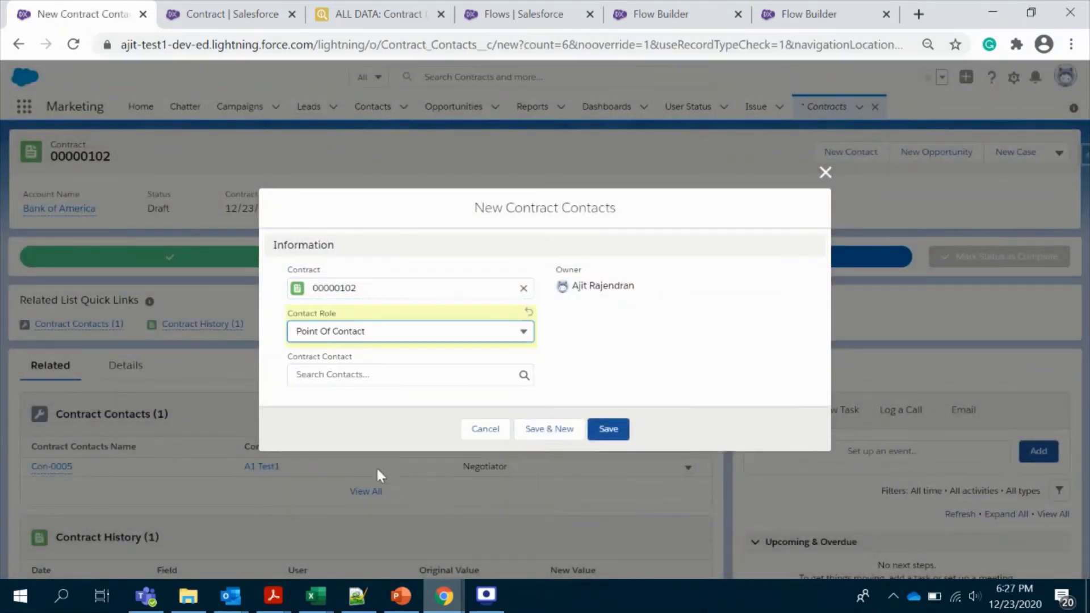
{"action": "left_click", "coordinate": [395, 376]}
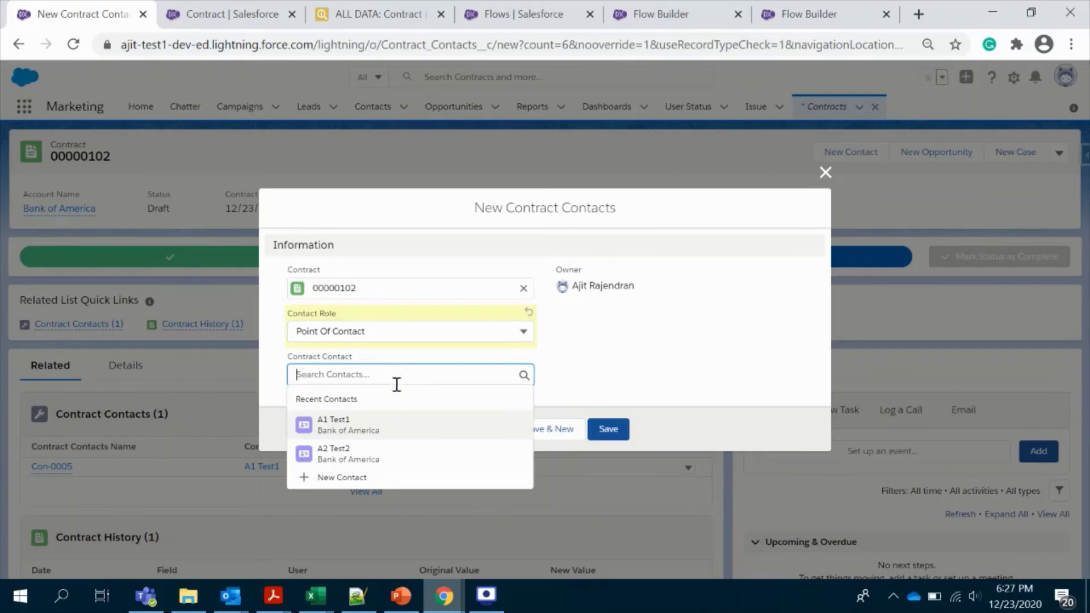
{"action": "left_click", "coordinate": [390, 454]}
{"action": "left_click", "coordinate": [606, 433]}
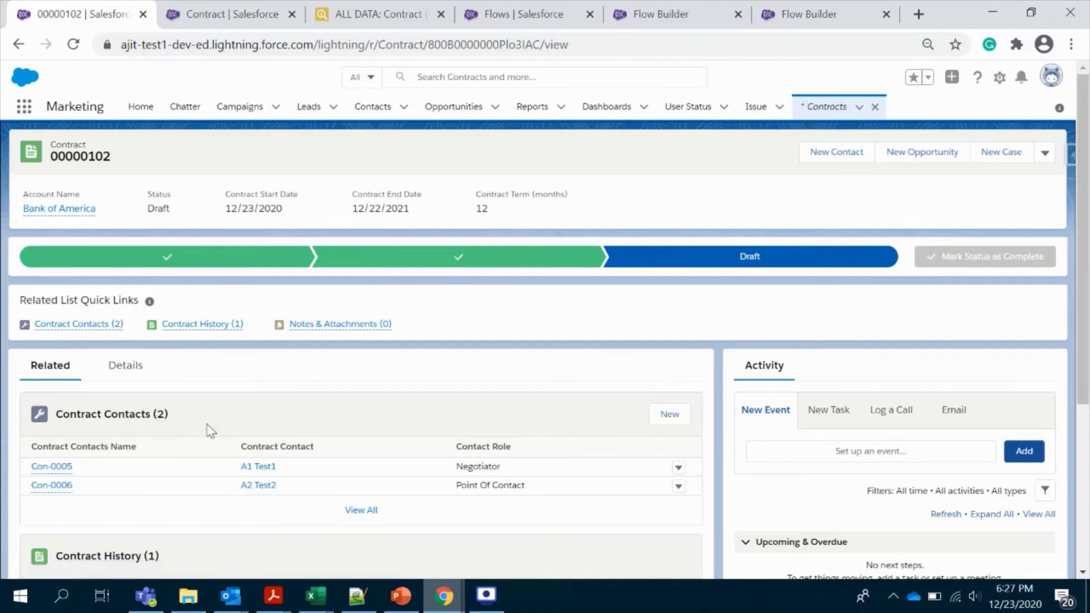
- Show the contract's details, check the Gmail inbox for Contract is Activated emails, and return to the contract
{"action": "left_click", "coordinate": [126, 367]}
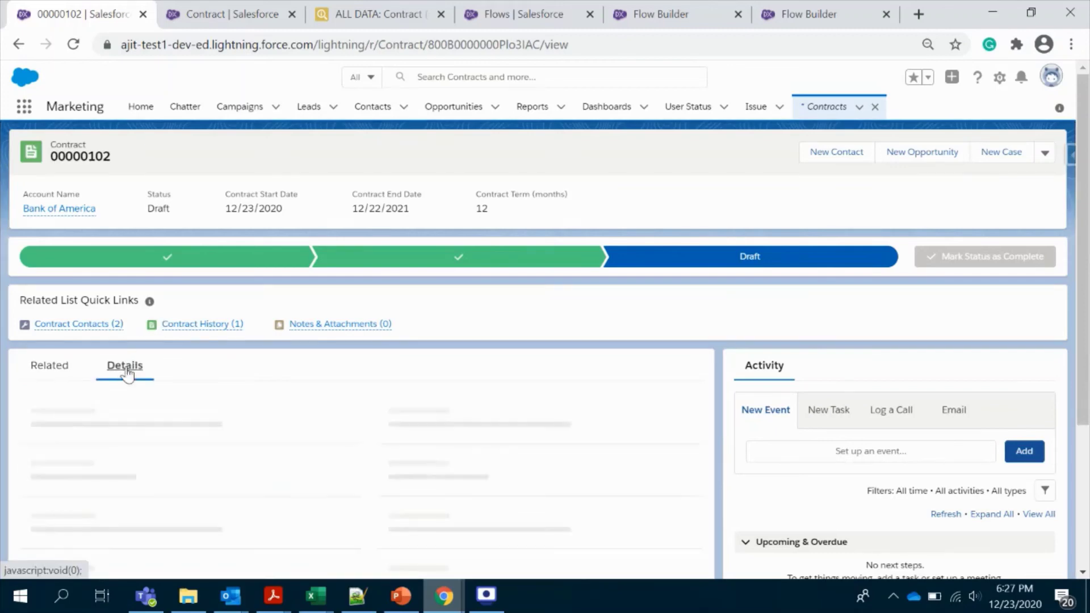
{"action": "mouse_move", "coordinate": [444, 596]}
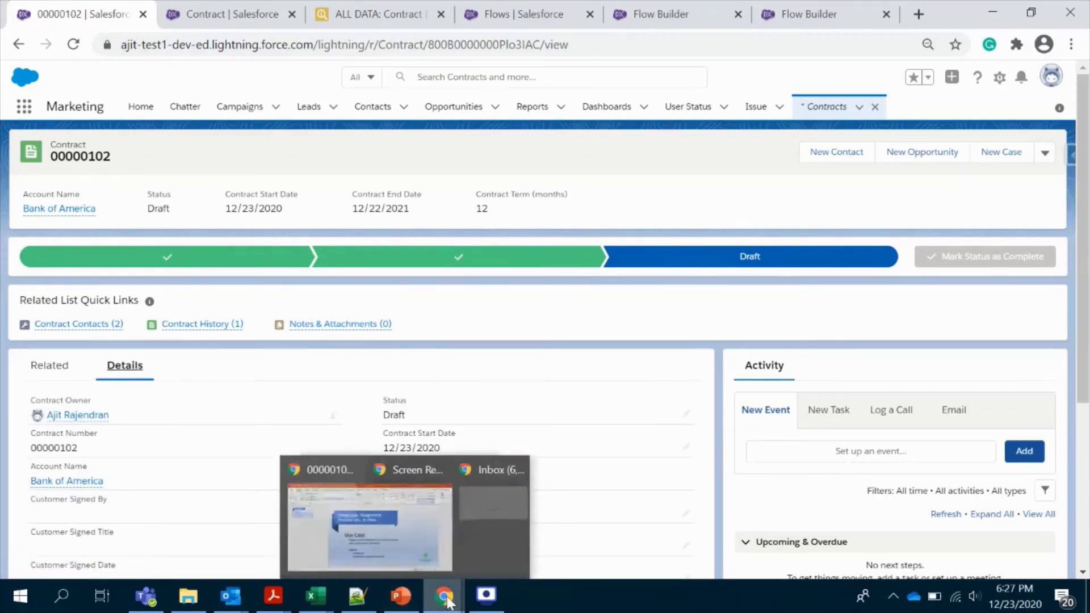
{"action": "left_click", "coordinate": [595, 529]}
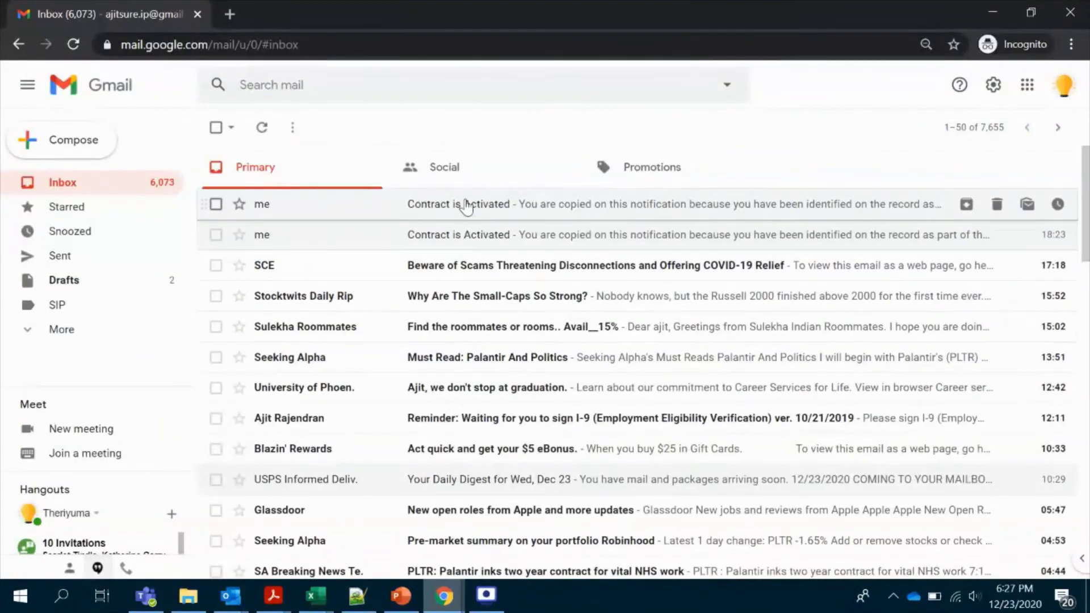
{"action": "left_click", "coordinate": [993, 14]}
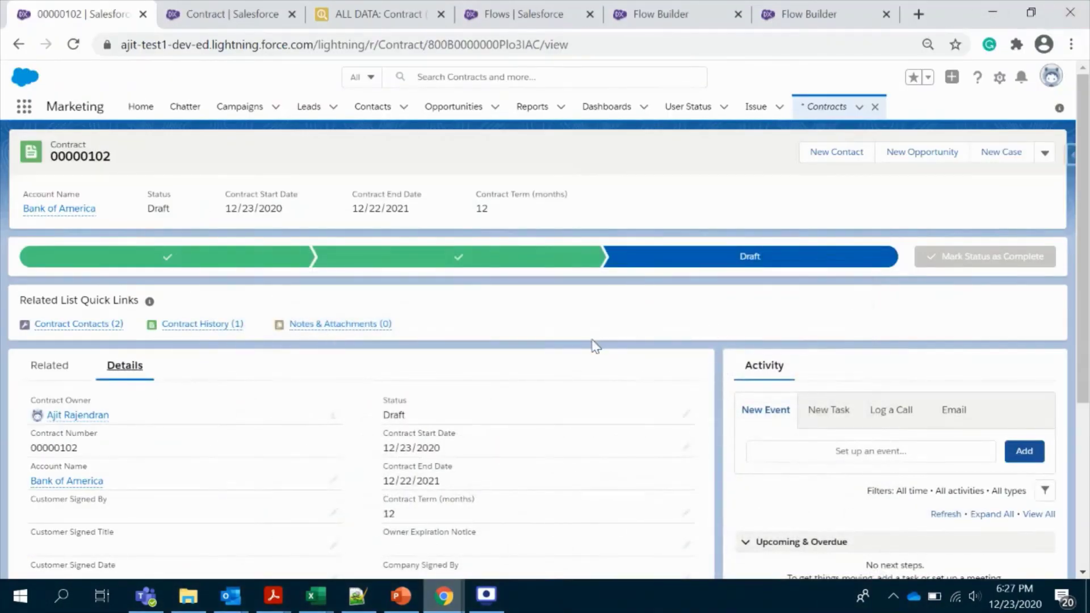
- Set the Bank of America contract's Status to Activated and save the record
{"action": "double_click", "coordinate": [463, 421]}
{"action": "left_click", "coordinate": [455, 433]}
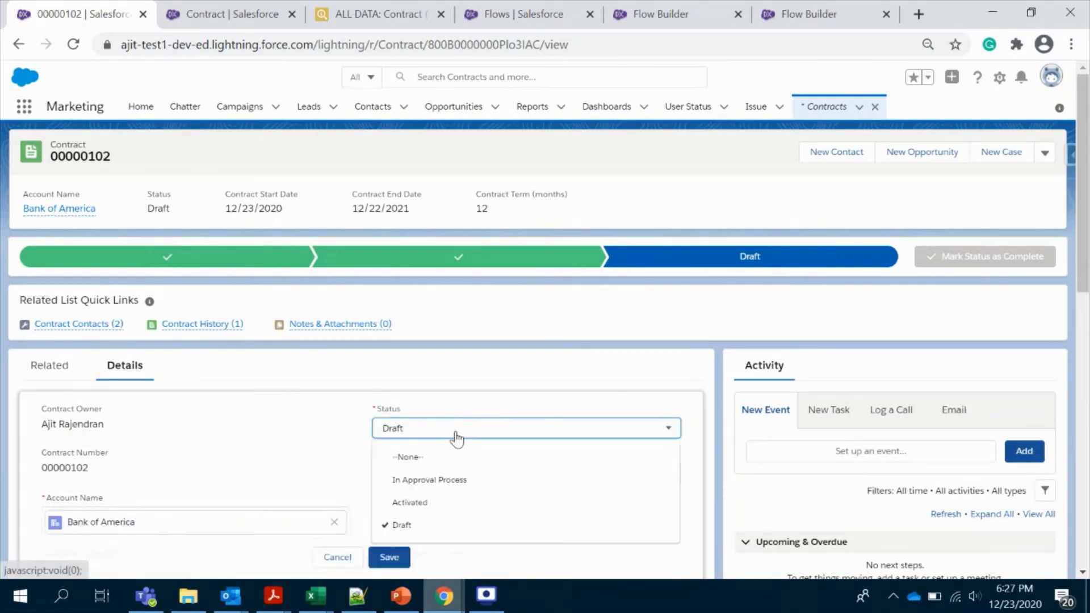
{"action": "left_click", "coordinate": [459, 502]}
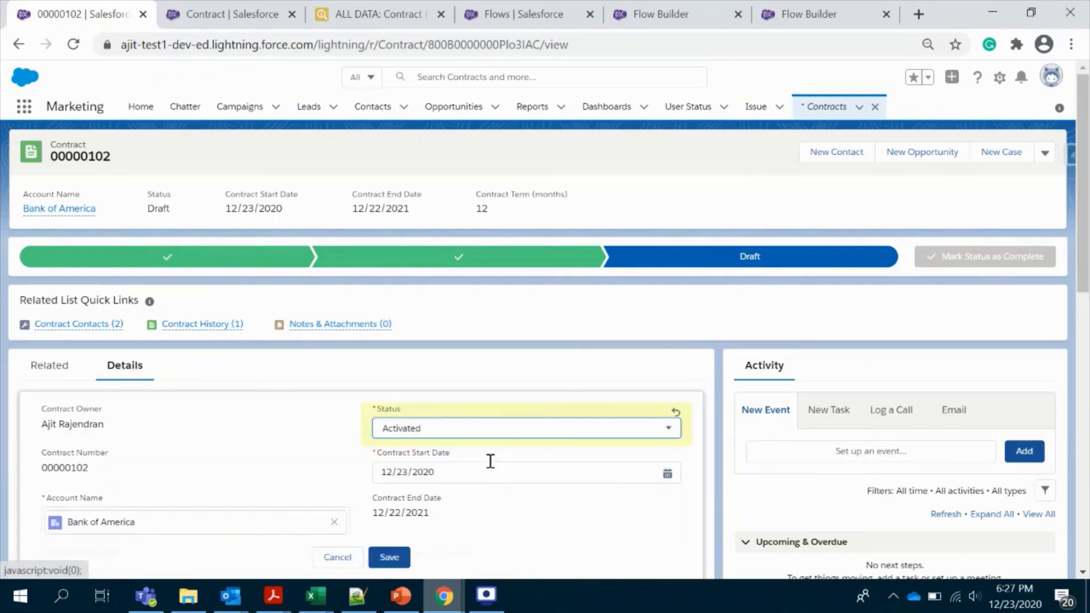
{"action": "left_click", "coordinate": [390, 557]}
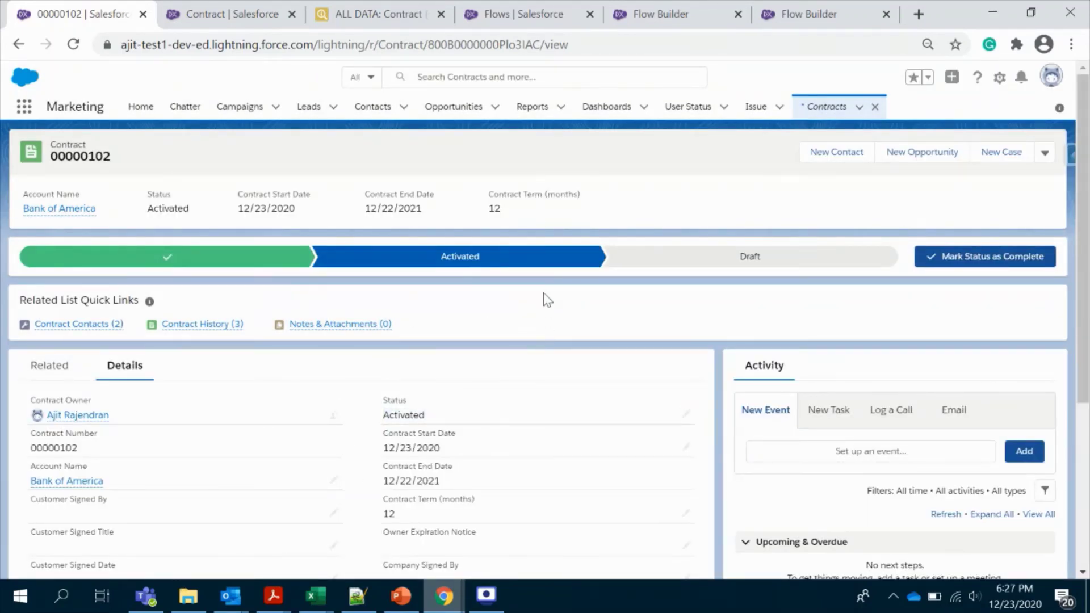
- Switch to the Gmail inbox, open the newest Contract is Activated email and mark the message as safe
{"action": "left_click", "coordinate": [456, 603]}
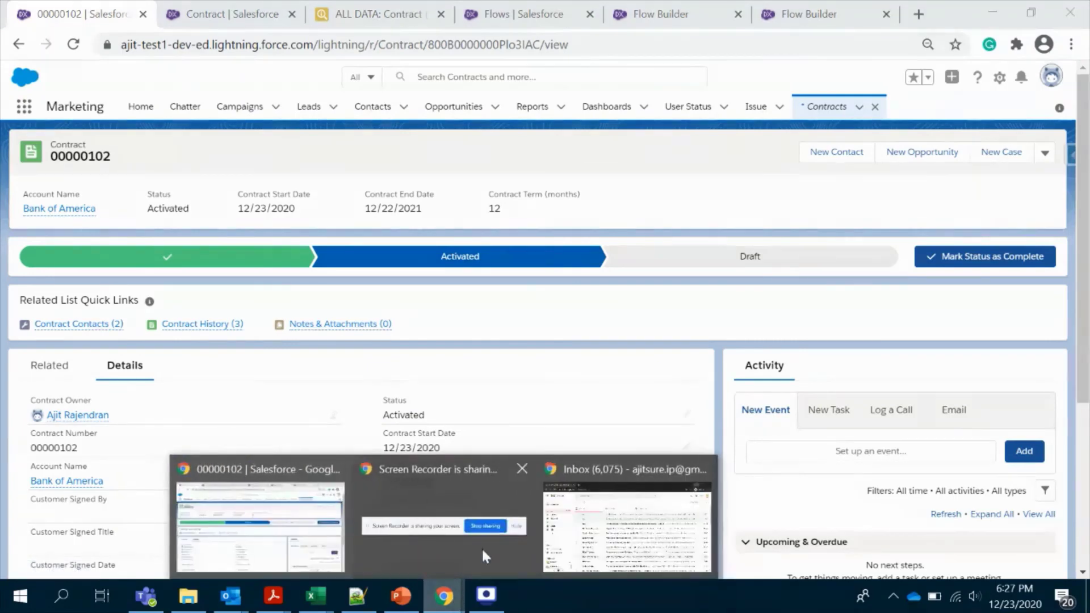
{"action": "left_click", "coordinate": [596, 511]}
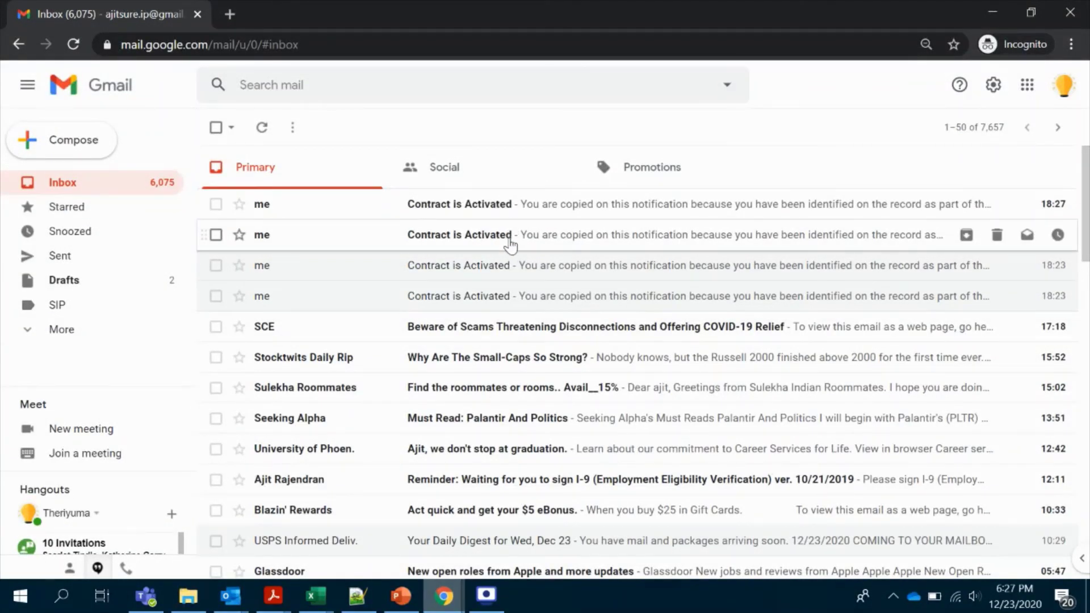
{"action": "left_click", "coordinate": [504, 206]}
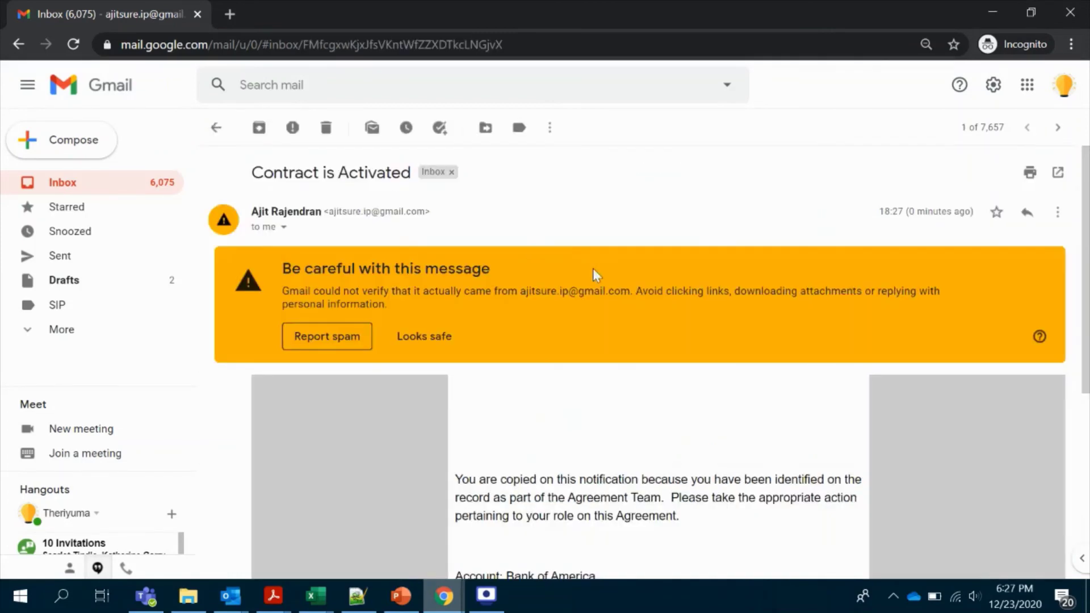
{"action": "left_click", "coordinate": [395, 336]}
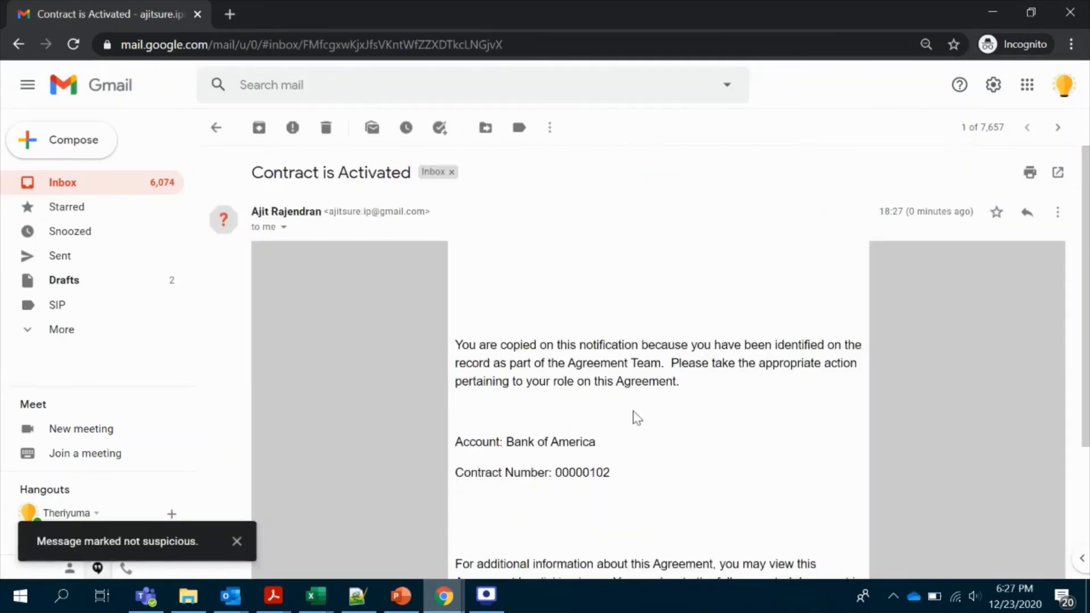
- Check the account and contract number in the email body, and return to the contract in Salesforce
{"action": "scroll", "coordinate": [632, 417], "scroll_direction": "down", "scroll_amount": 2}
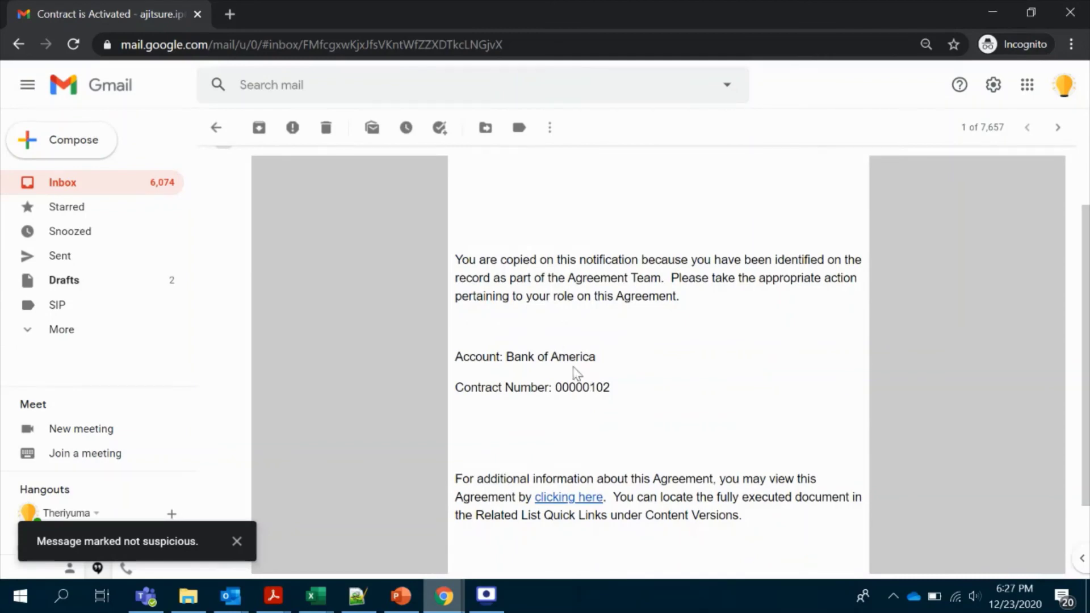
{"action": "left_click_drag", "start_coordinate": [513, 358], "coordinate": [634, 390]}
{"action": "left_click_drag", "start_coordinate": [559, 386], "coordinate": [675, 390]}
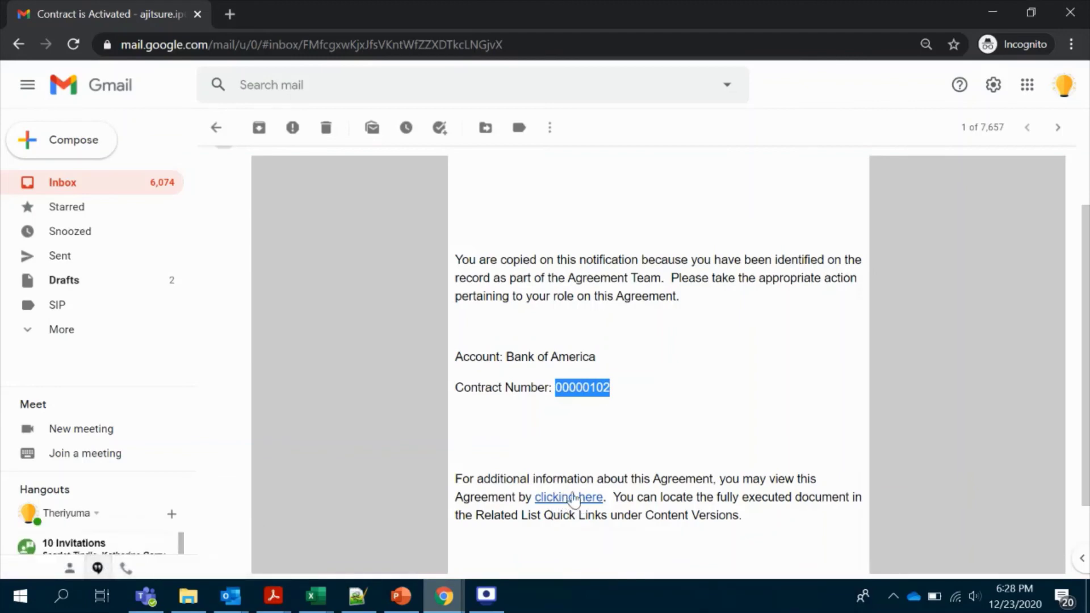
{"action": "scroll", "coordinate": [744, 450], "scroll_direction": "up", "scroll_amount": 2}
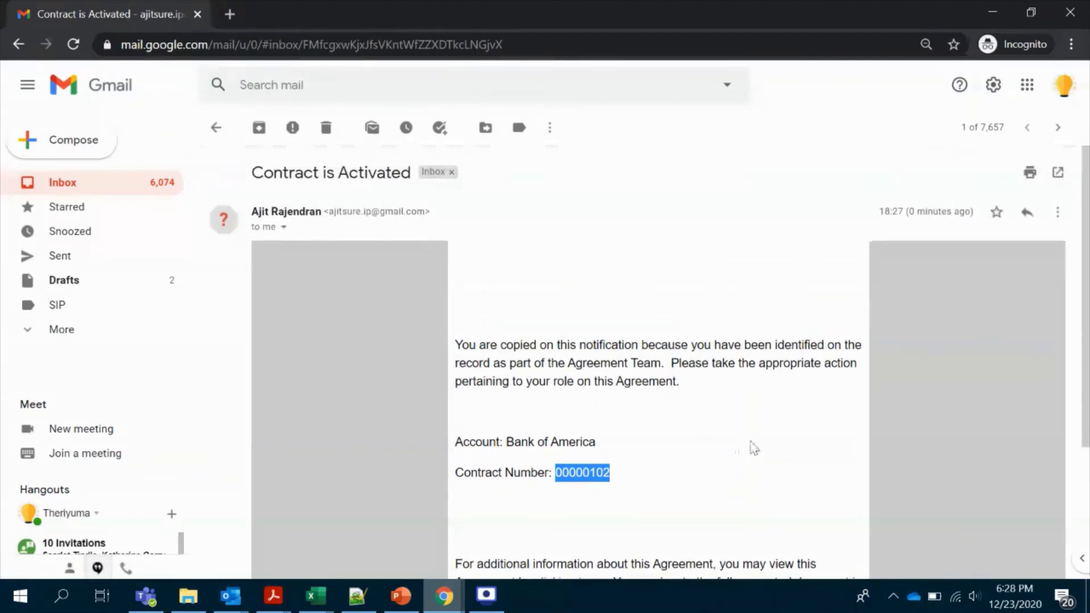
{"action": "left_click", "coordinate": [715, 413]}
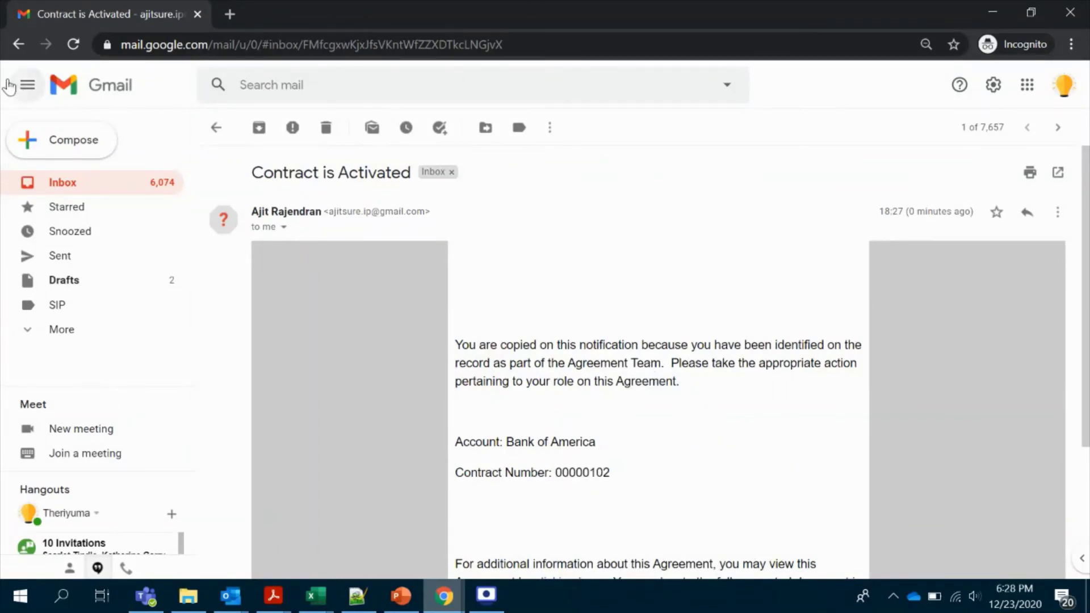
{"action": "left_click", "coordinate": [216, 127]}
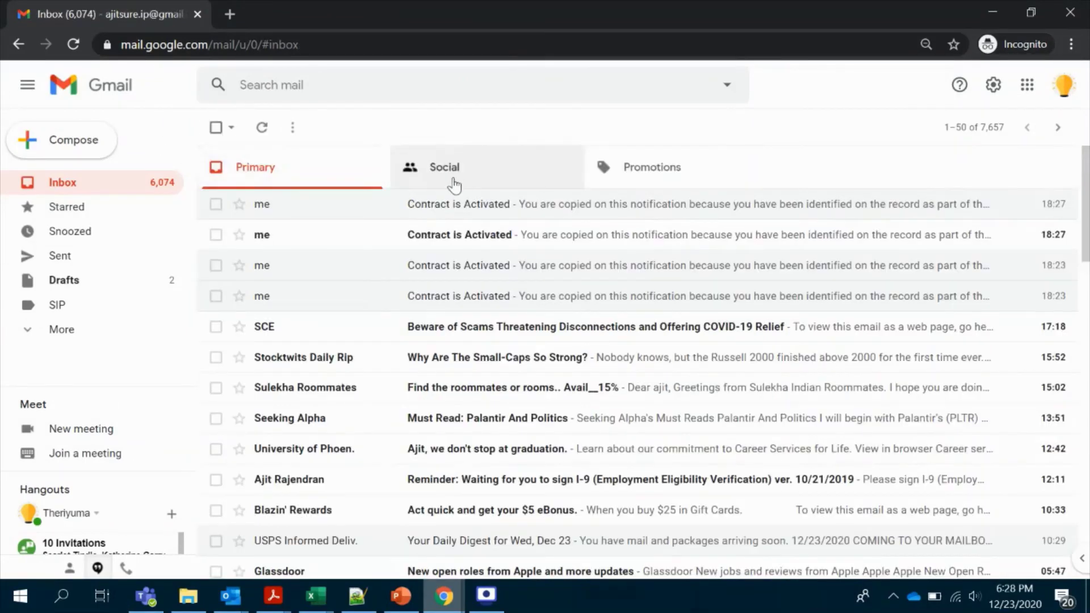
{"action": "left_click", "coordinate": [993, 9]}
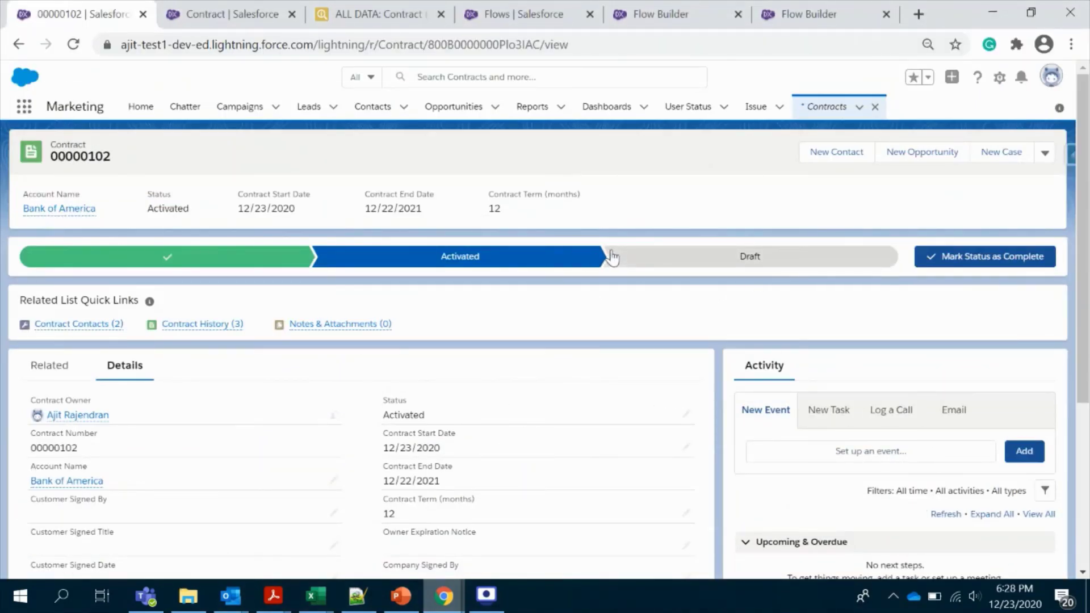
- Create another Draft contract for the Bank of America account with start date 12/23/2020 and a 12-month term
{"action": "left_click", "coordinate": [826, 106]}
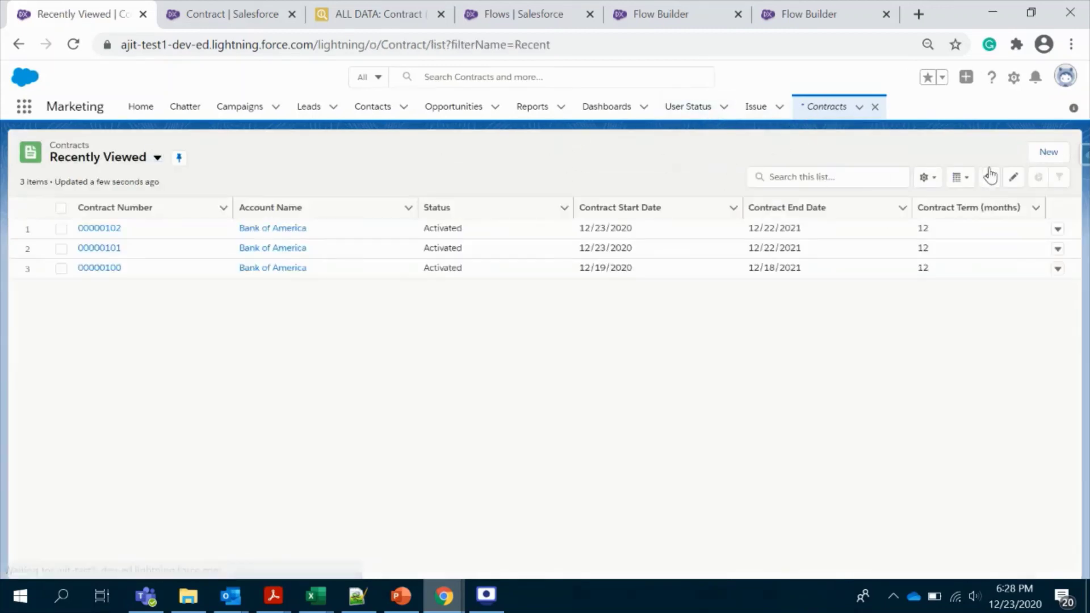
{"action": "left_click", "coordinate": [1044, 154]}
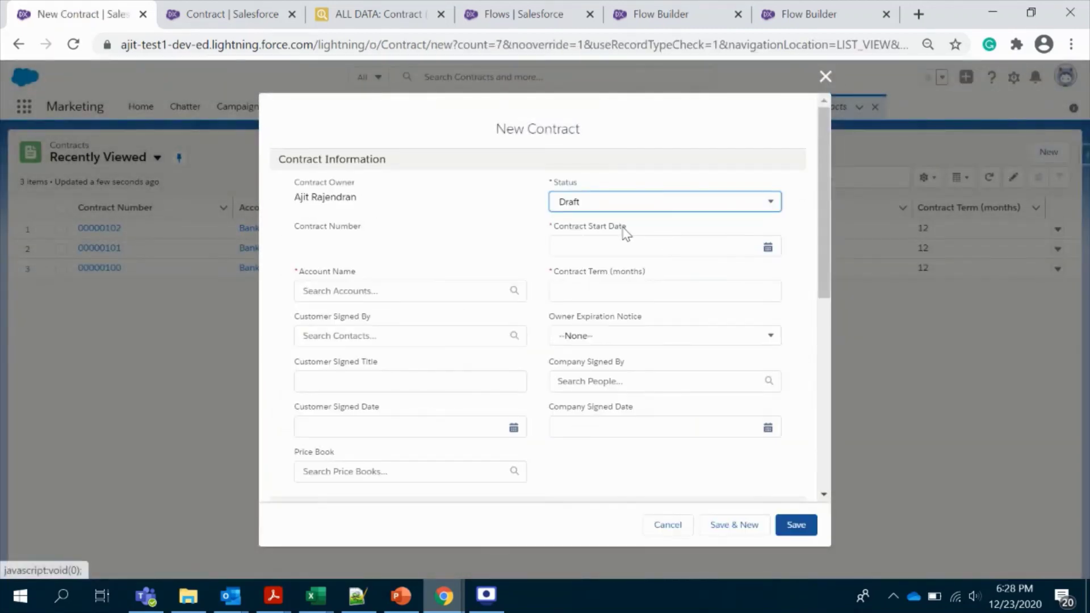
{"action": "left_click", "coordinate": [360, 292]}
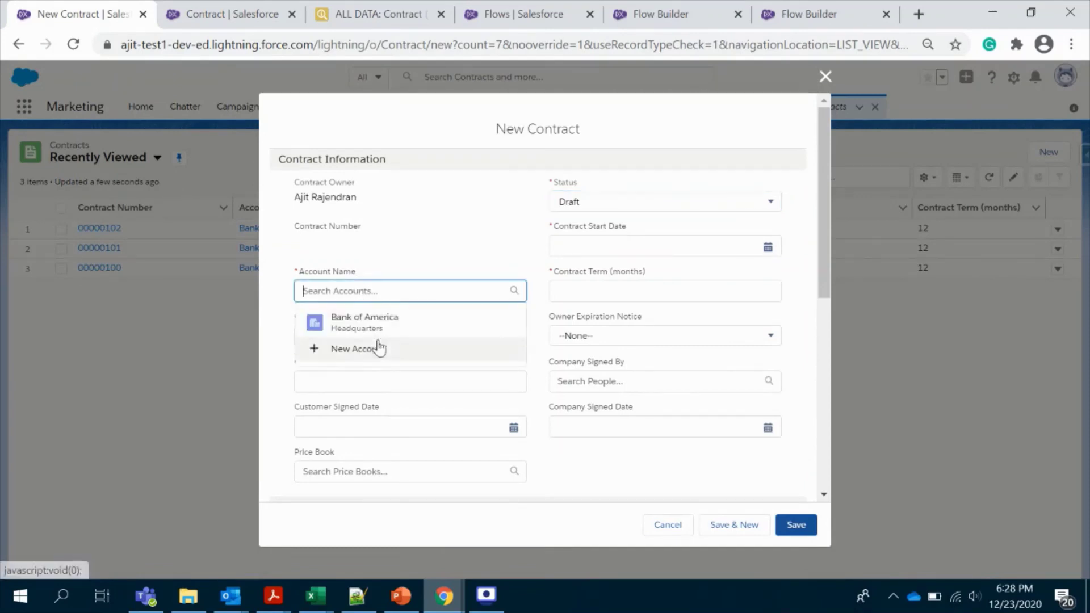
{"action": "left_click", "coordinate": [377, 321]}
{"action": "left_click", "coordinate": [603, 249]}
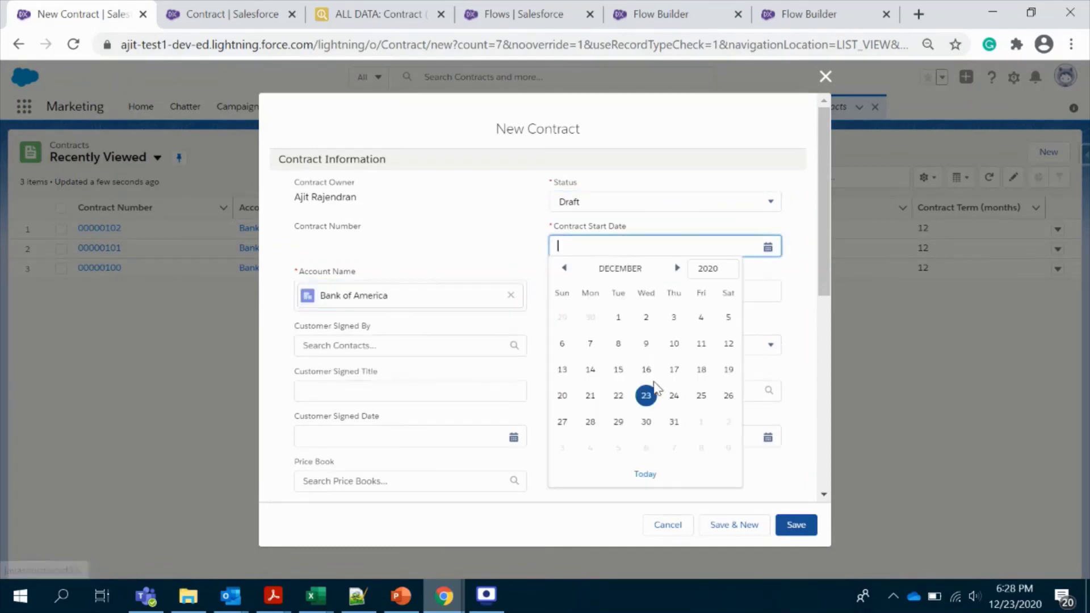
{"action": "left_click", "coordinate": [645, 395]}
{"action": "left_click", "coordinate": [605, 284]}
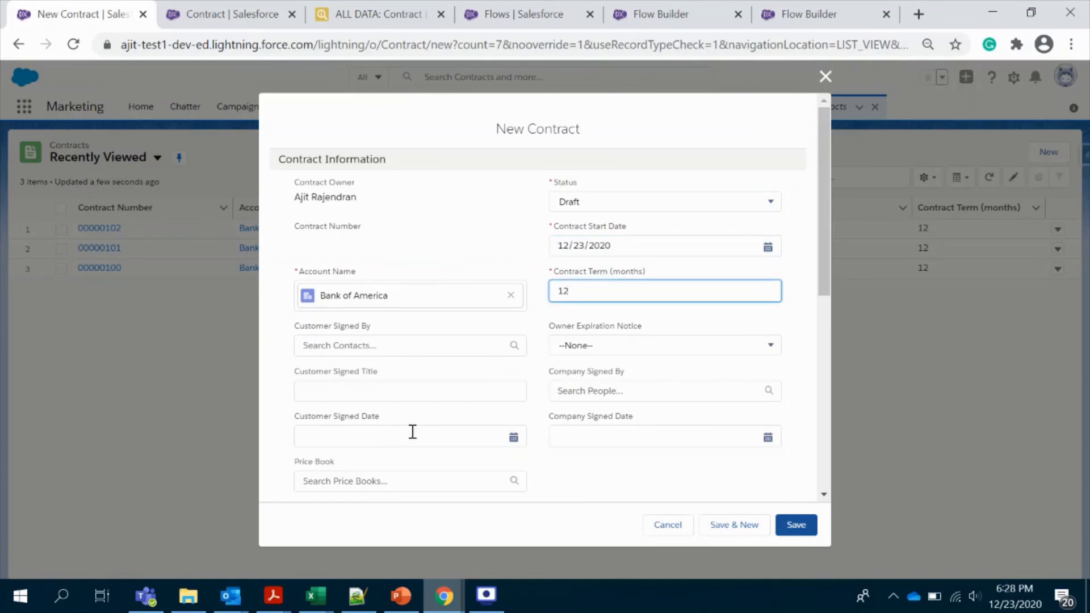
{"action": "scroll", "coordinate": [413, 432], "scroll_direction": "down", "scroll_amount": 3}
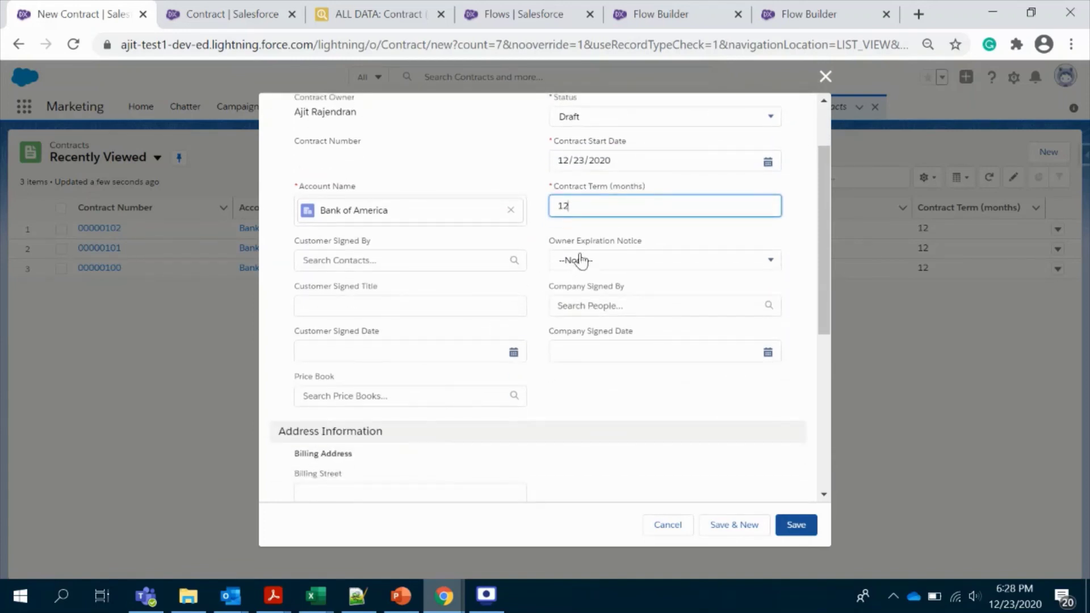
{"action": "scroll", "coordinate": [435, 448], "scroll_direction": "down", "scroll_amount": 5}
{"action": "left_click", "coordinate": [405, 386]}
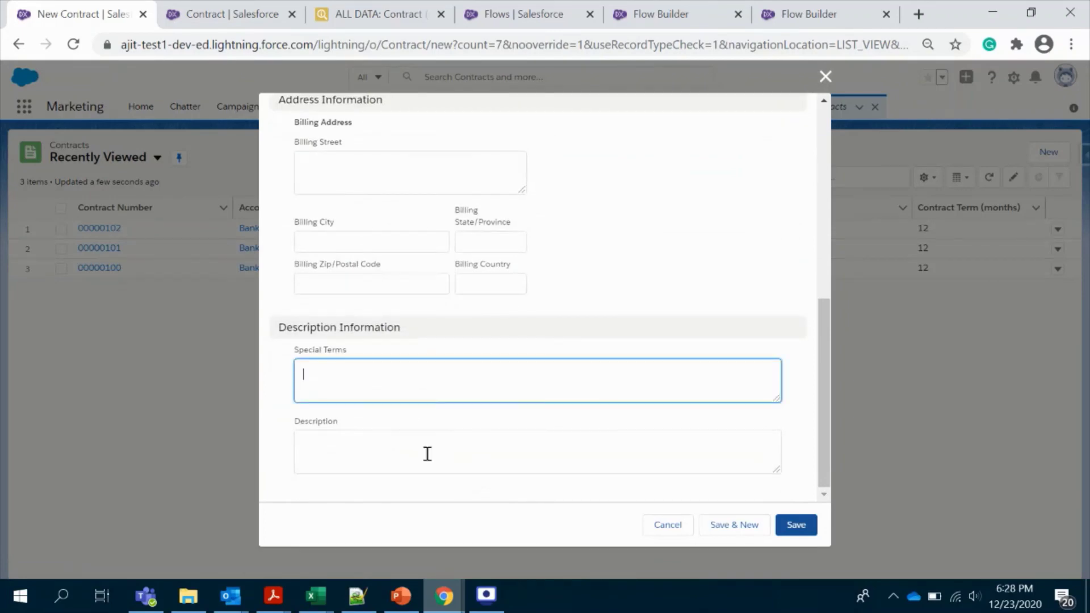
{"action": "left_click", "coordinate": [426, 453]}
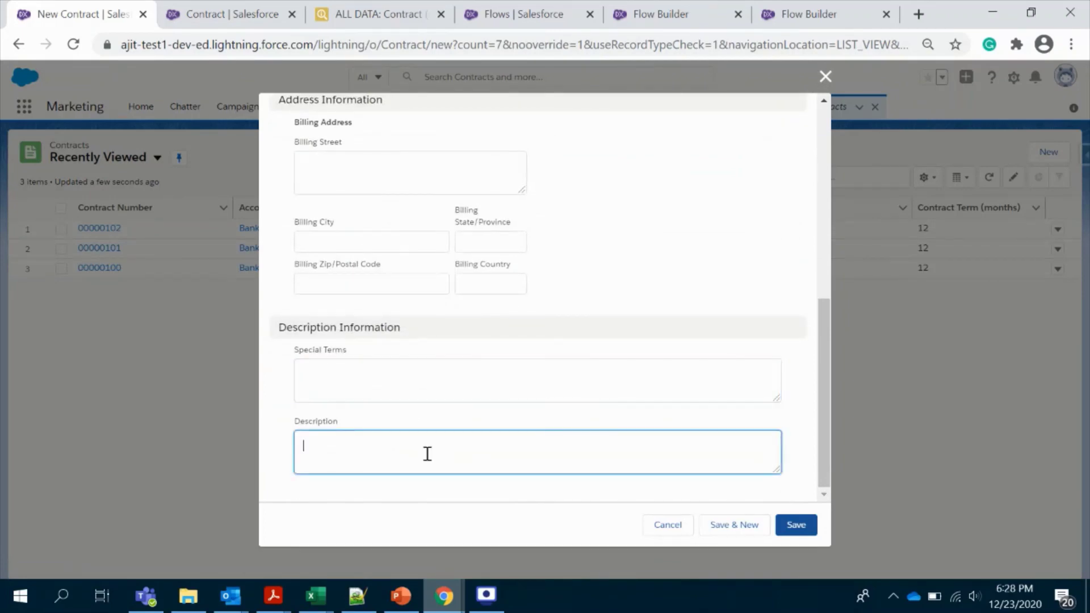
{"action": "left_click", "coordinate": [796, 525]}
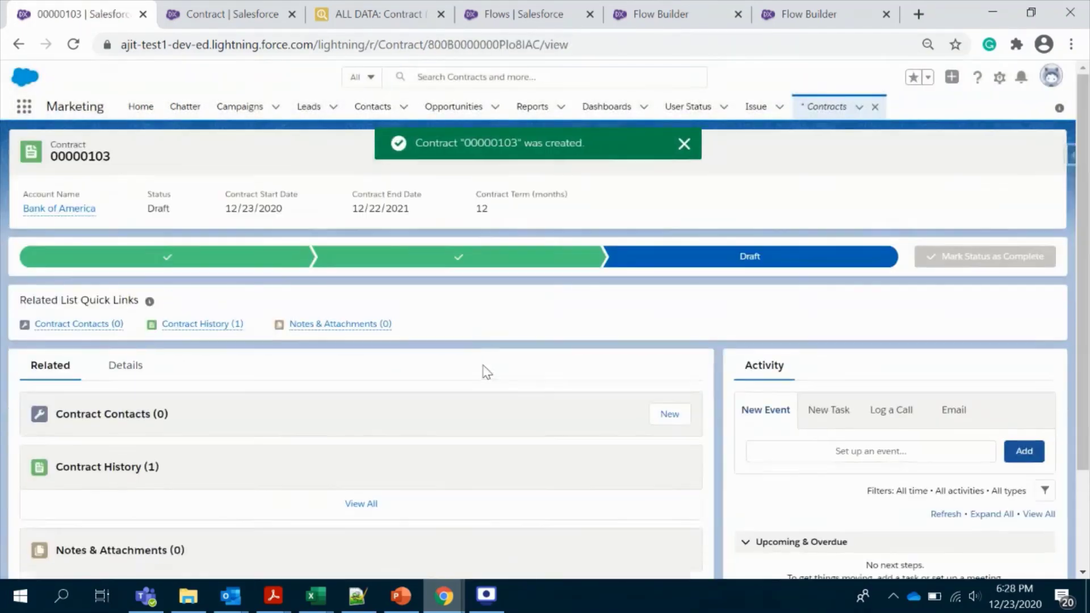
- Add a Contract Contacts record to the second test contract with the role Negotiator and the first recent test contact, and save it
{"action": "left_click", "coordinate": [673, 415]}
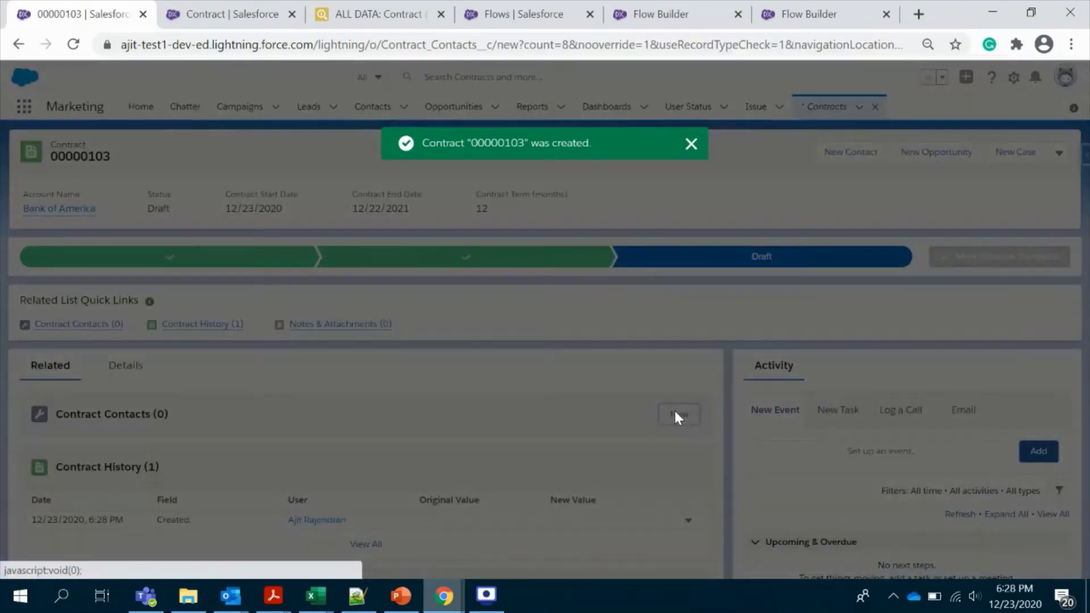
{"action": "left_click", "coordinate": [363, 331]}
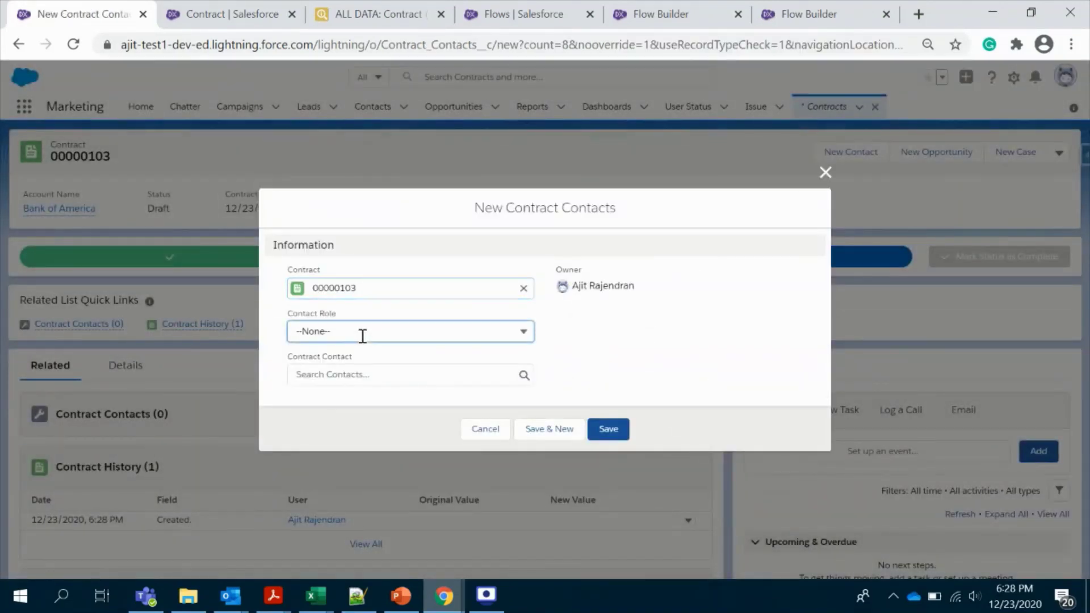
{"action": "left_click", "coordinate": [367, 380]}
{"action": "left_click", "coordinate": [365, 376]}
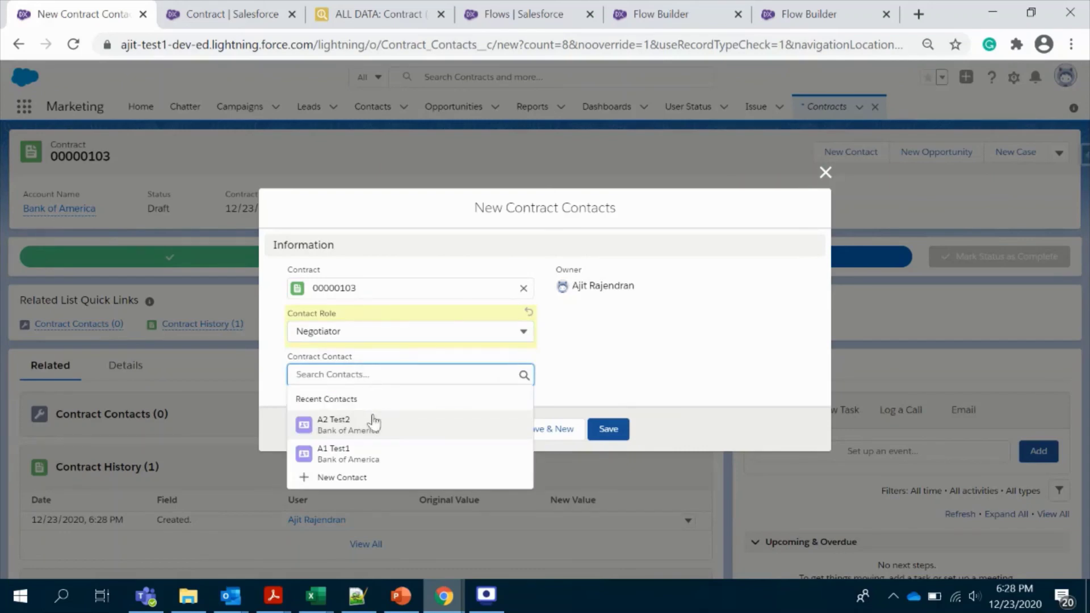
{"action": "left_click", "coordinate": [369, 421]}
{"action": "left_click", "coordinate": [608, 428]}
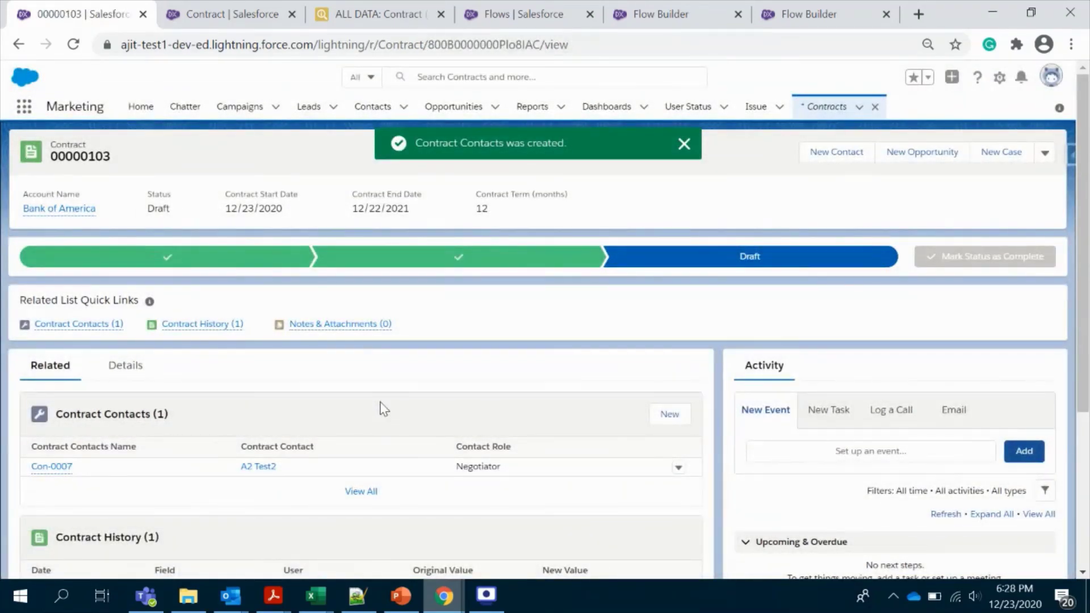
- Add a second Contract Contacts record to this contract with the role Point Of Contact and the other recent test contact, and save it
{"action": "left_click", "coordinate": [673, 418]}
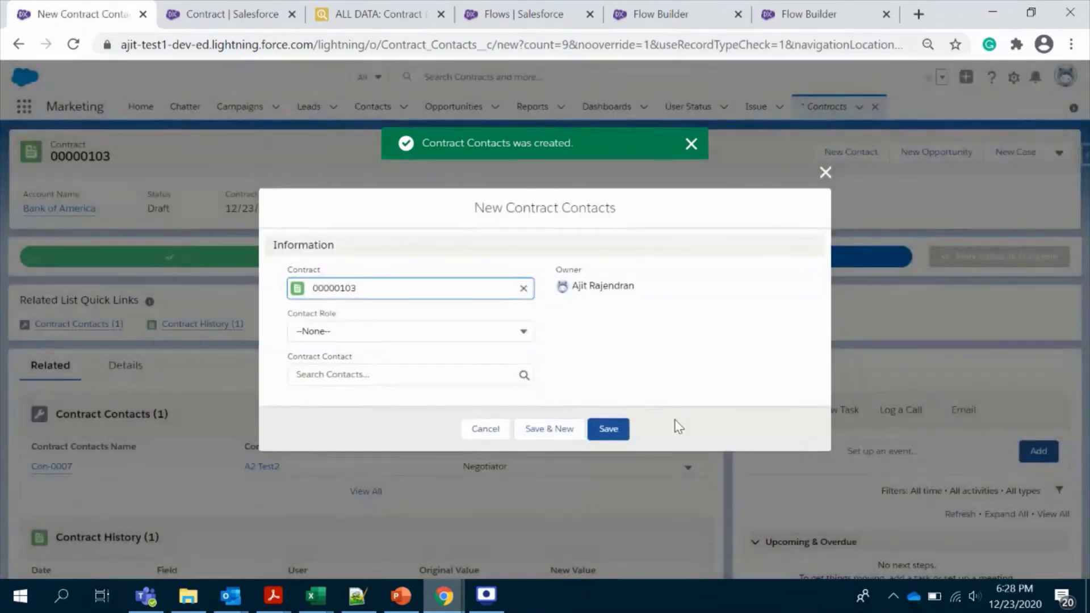
{"action": "left_click", "coordinate": [374, 325]}
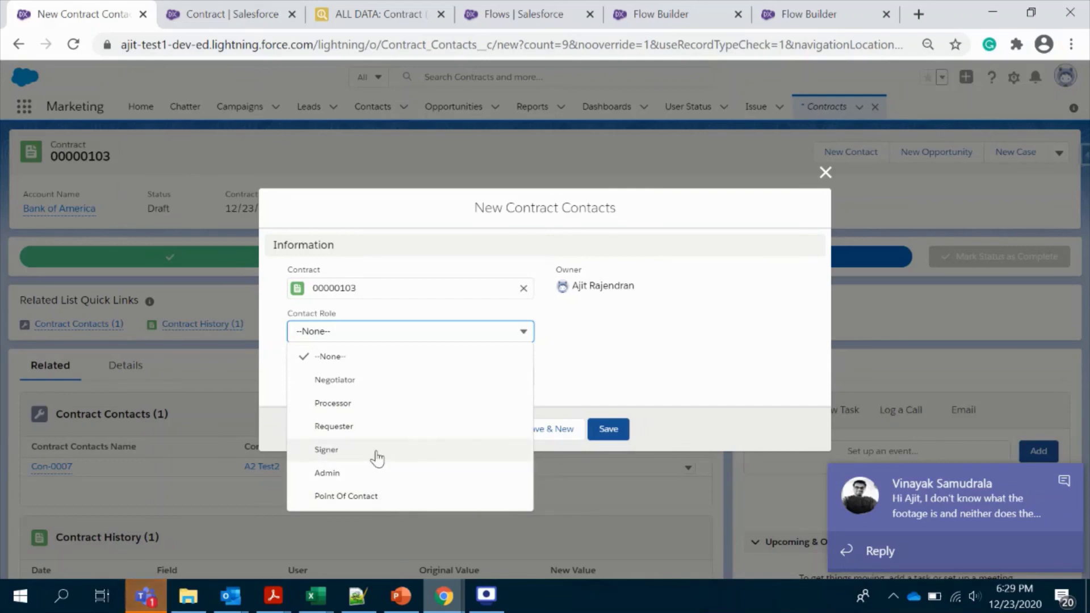
{"action": "left_click", "coordinate": [363, 495]}
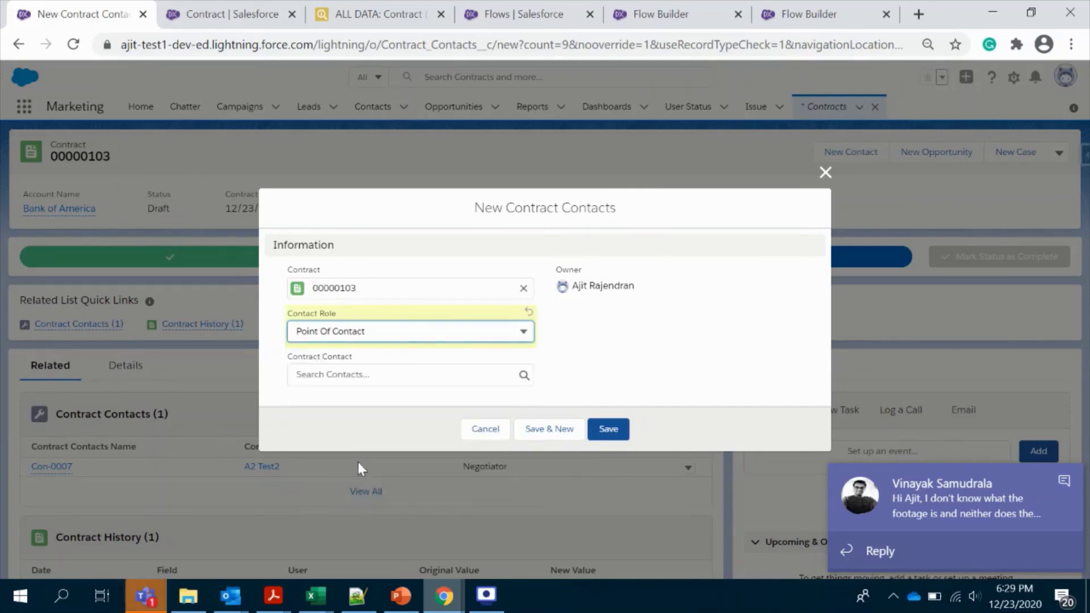
{"action": "left_click", "coordinate": [390, 376]}
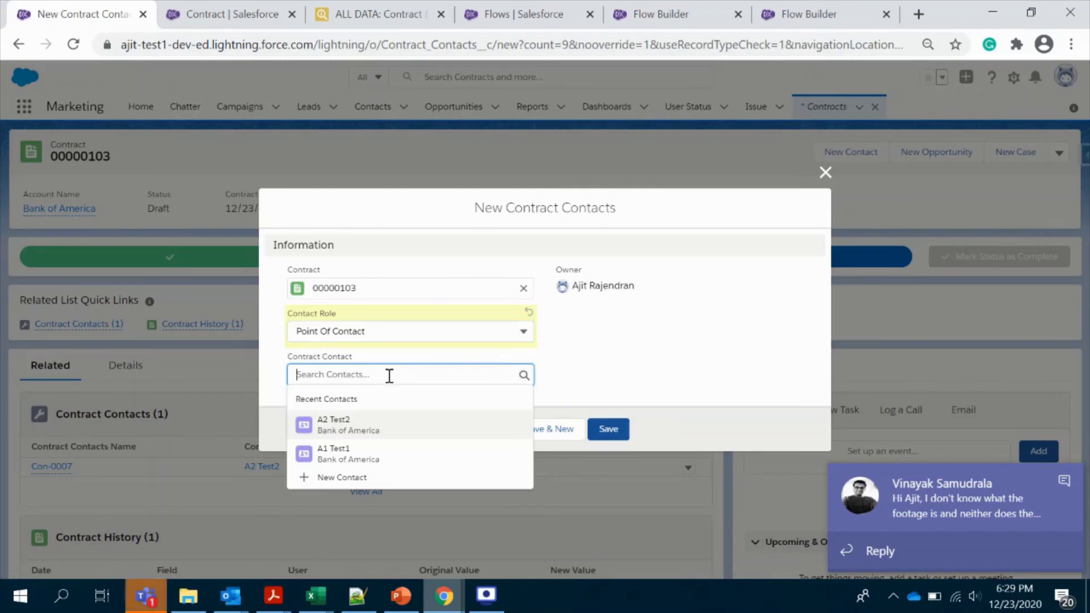
{"action": "left_click", "coordinate": [380, 456]}
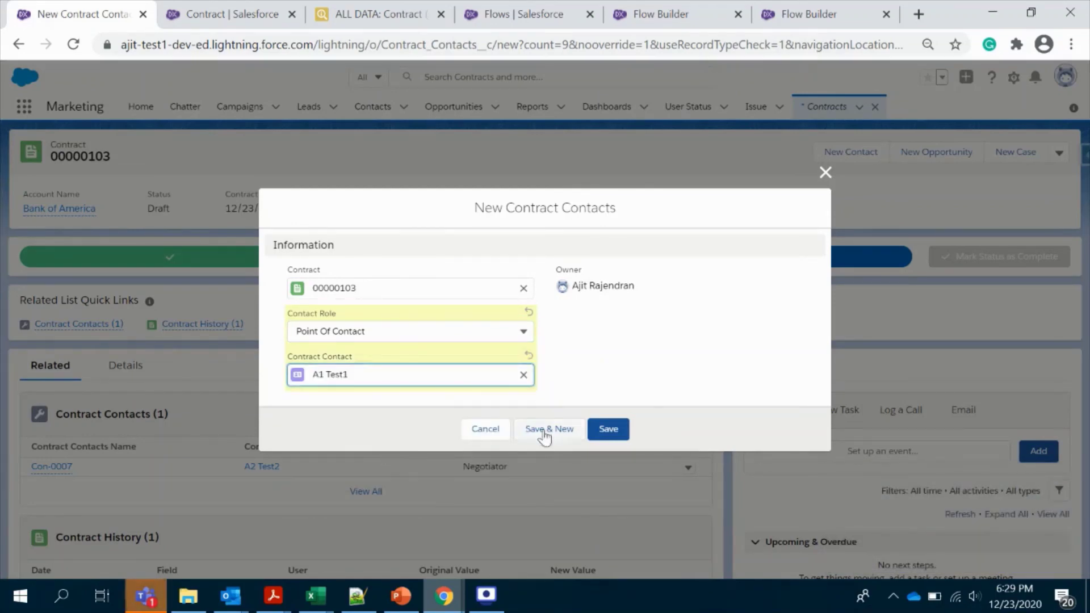
{"action": "left_click", "coordinate": [609, 430]}
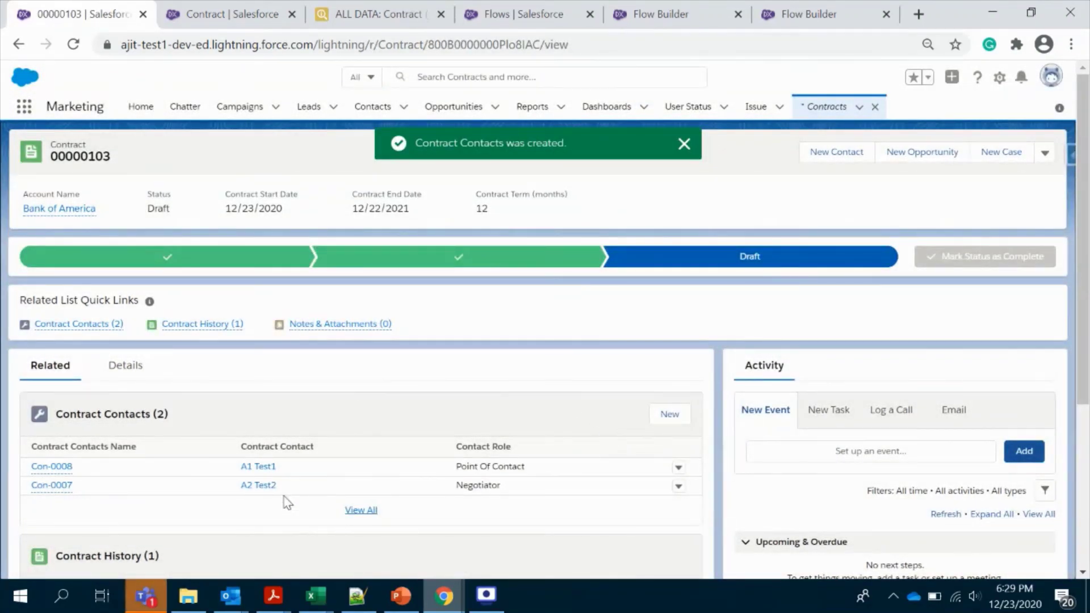
- Open the contract's Point Of Contact contact separately, set the contact's status to Inactive, and save it
{"action": "left_click", "coordinate": [260, 471], "text": "ctrl"}
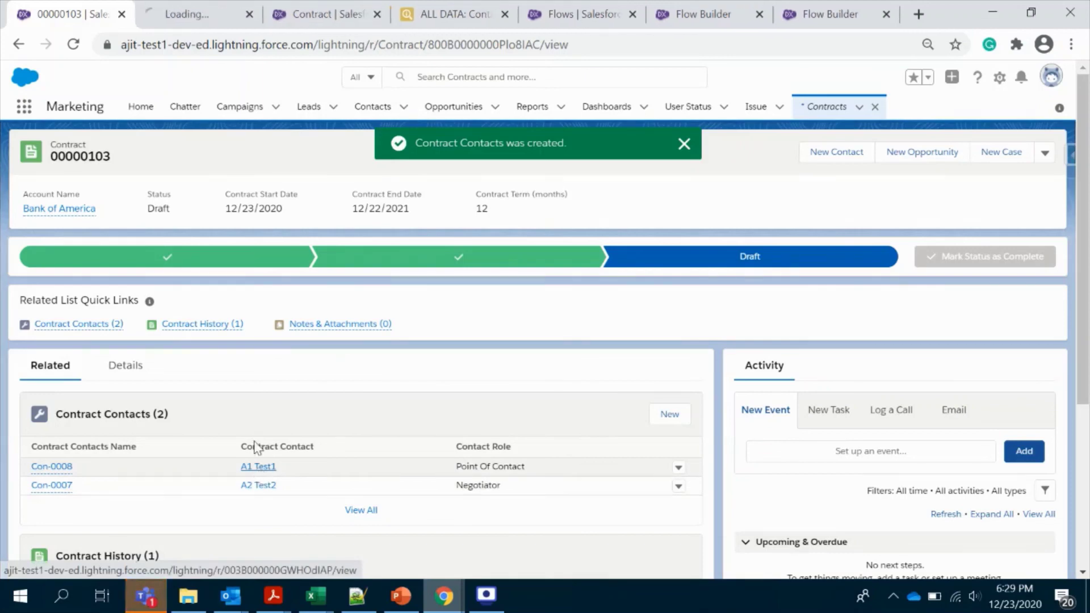
{"action": "left_click", "coordinate": [219, 17]}
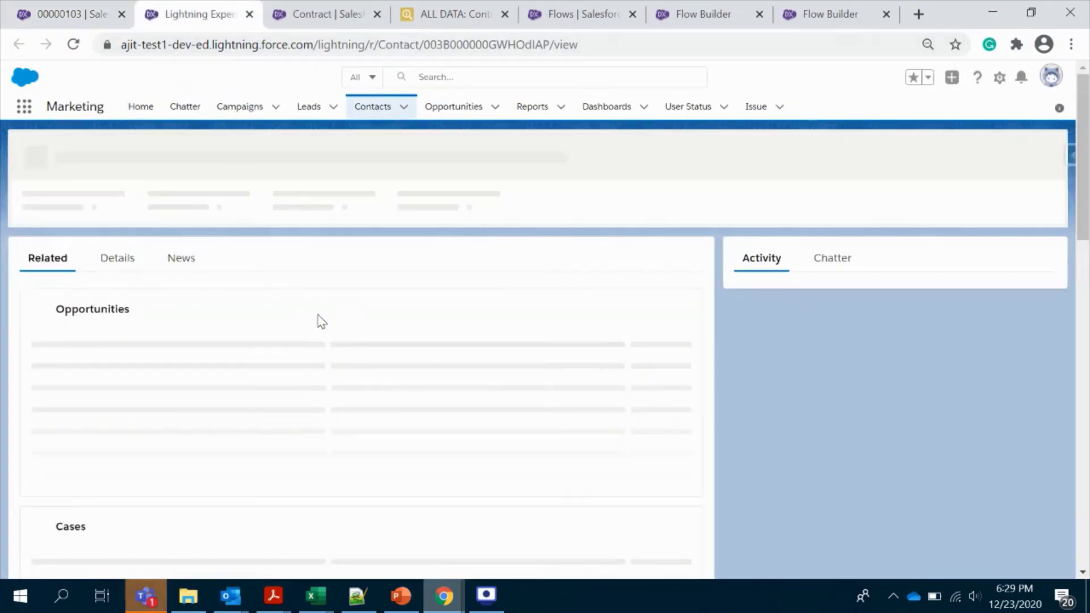
{"action": "left_click", "coordinate": [124, 254]}
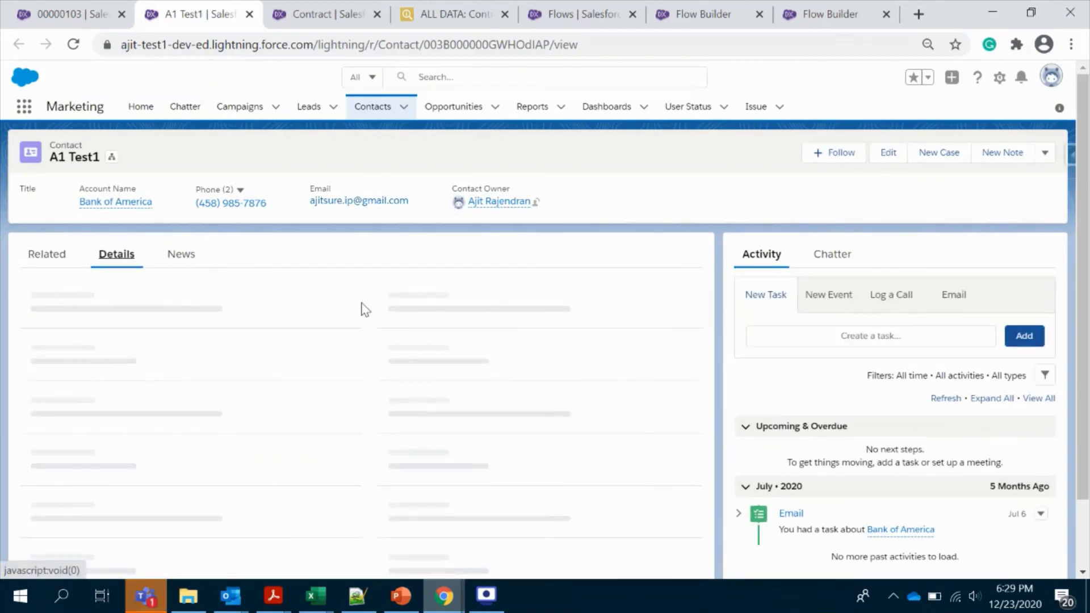
{"action": "scroll", "coordinate": [363, 314], "scroll_direction": "down", "scroll_amount": 3}
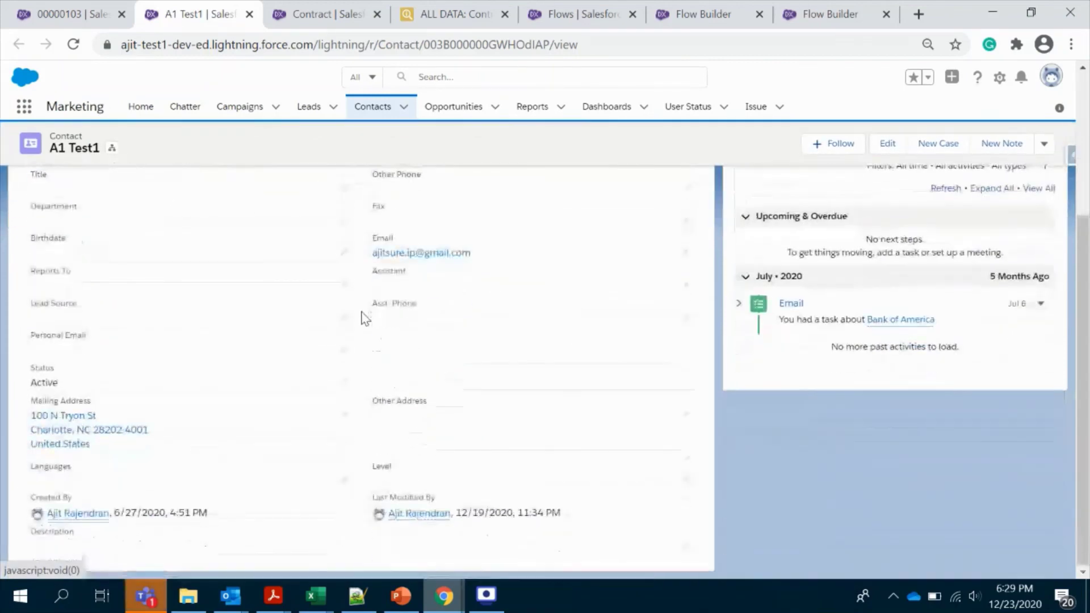
{"action": "double_click", "coordinate": [214, 391]}
{"action": "left_click", "coordinate": [178, 407]}
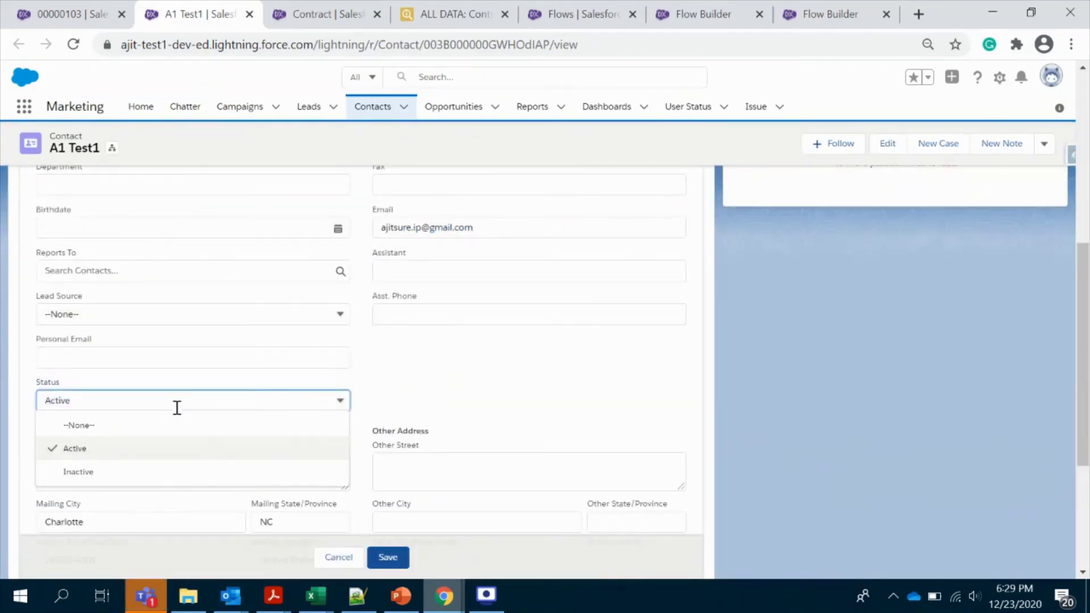
{"action": "left_click", "coordinate": [178, 477]}
{"action": "left_click", "coordinate": [397, 559]}
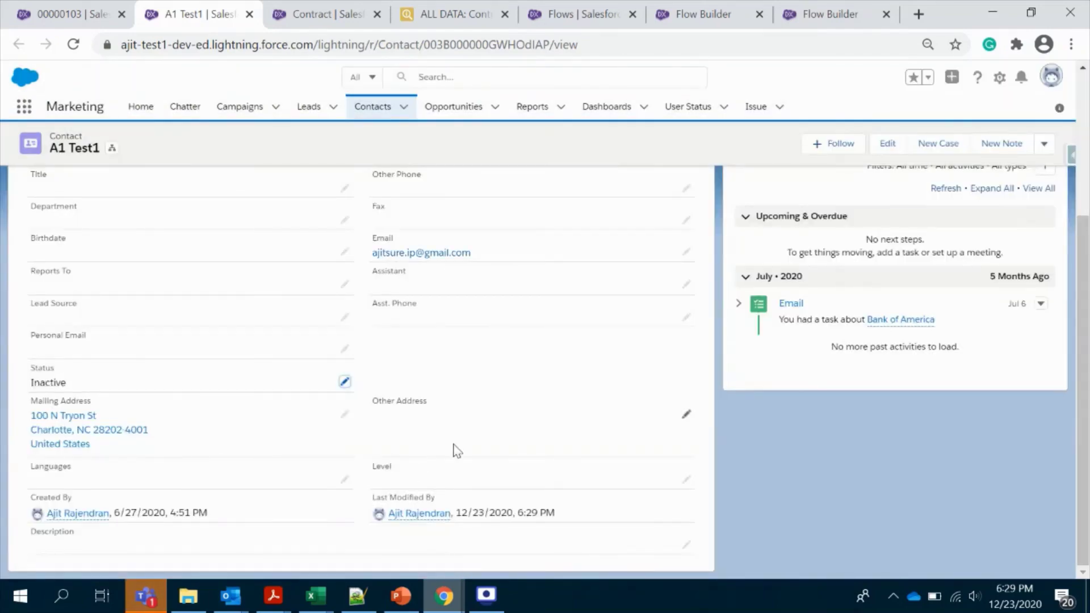
- Return to the second test contract, set its status to Activated, and save it
{"action": "left_click", "coordinate": [48, 10]}
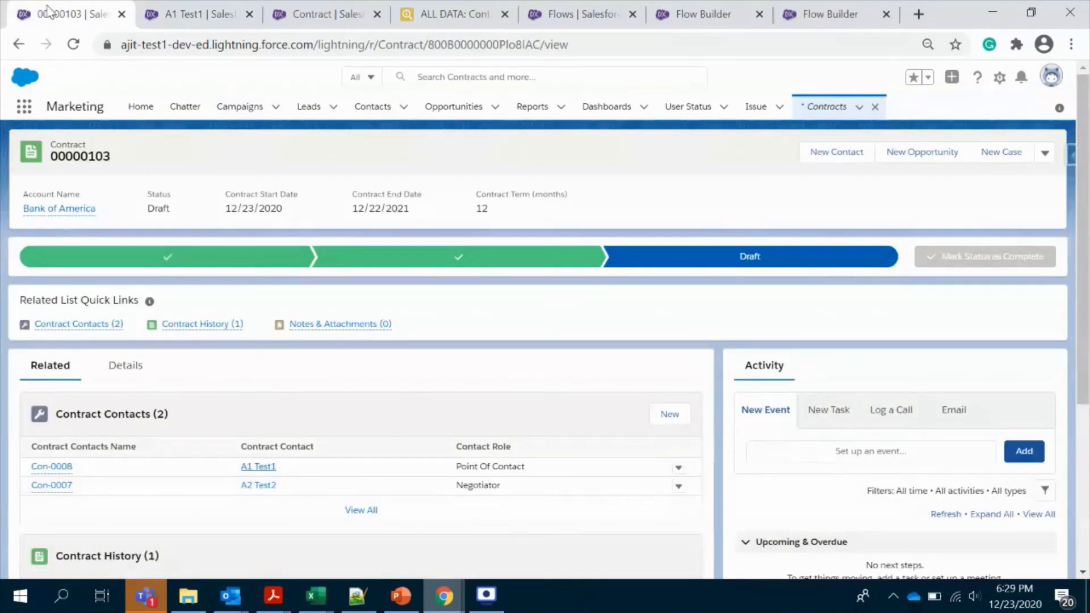
{"action": "left_click", "coordinate": [123, 365]}
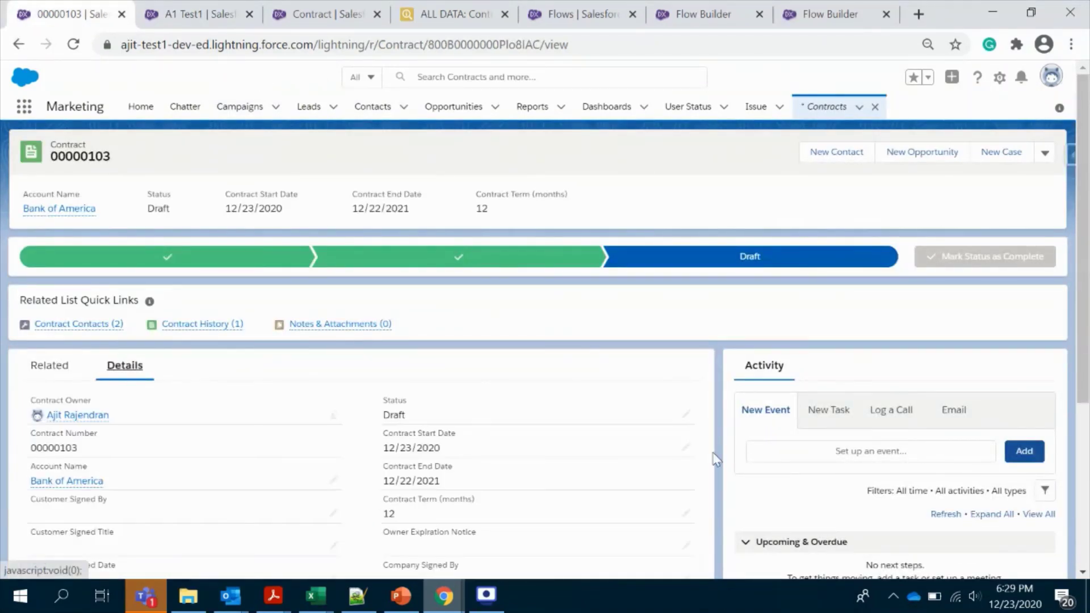
{"action": "double_click", "coordinate": [502, 434]}
{"action": "left_click", "coordinate": [498, 433]}
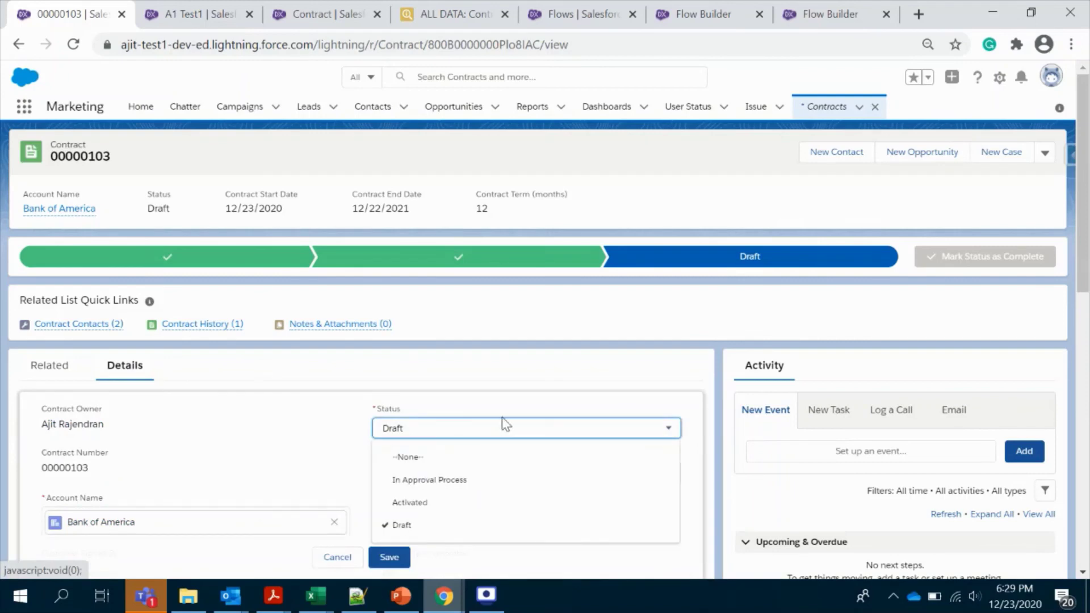
{"action": "left_click", "coordinate": [473, 510]}
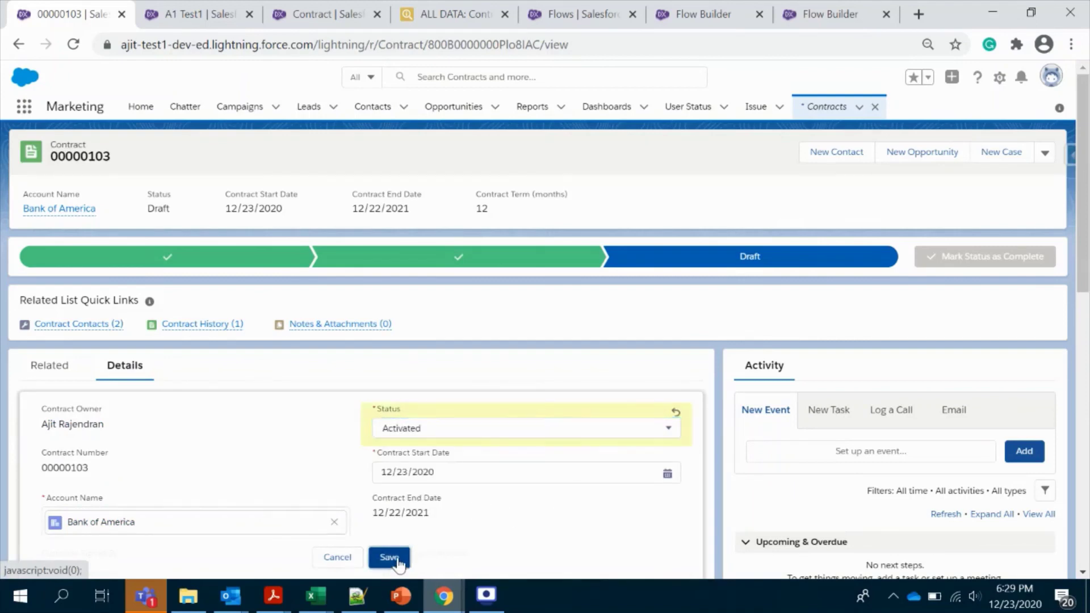
{"action": "left_click", "coordinate": [389, 556]}
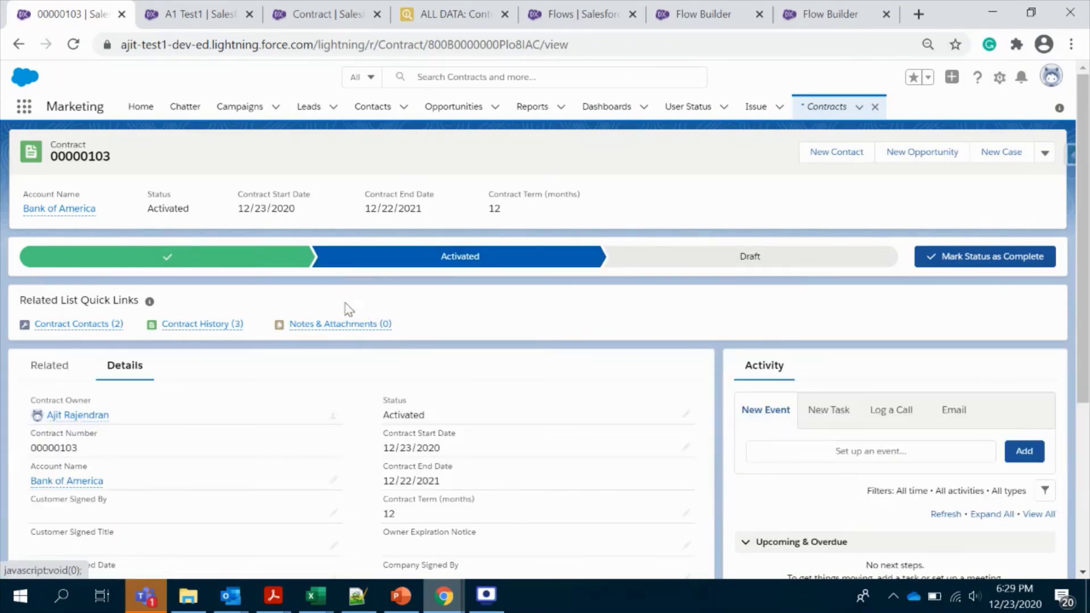
- Switch to the Gmail inbox to check for new Contract is Activated notifications, and return to Salesforce
{"action": "left_click", "coordinate": [444, 600]}
{"action": "left_click", "coordinate": [624, 522]}
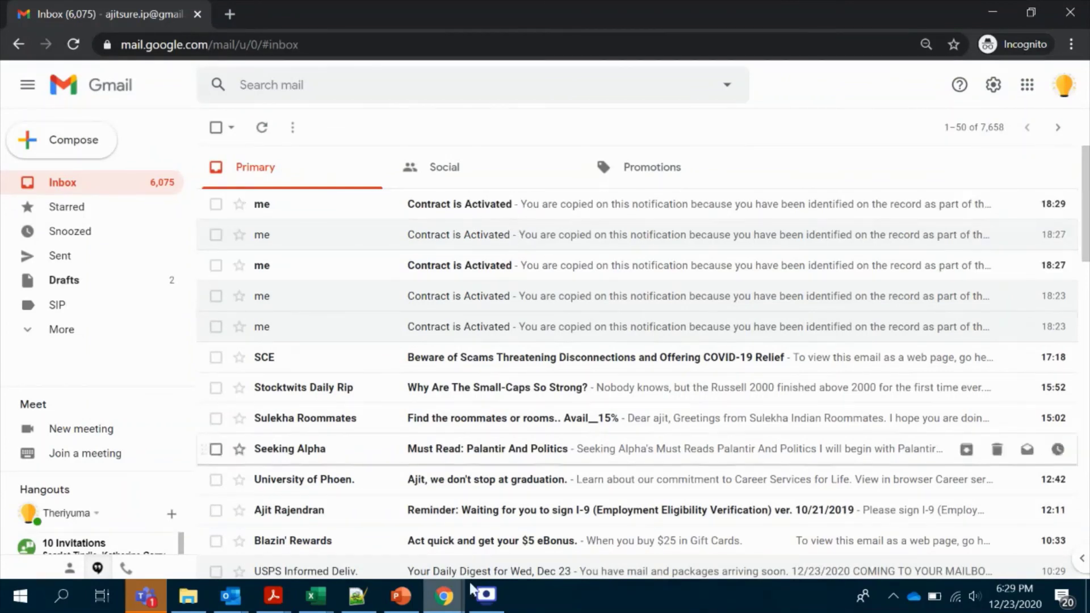
{"action": "mouse_move", "coordinate": [433, 597]}
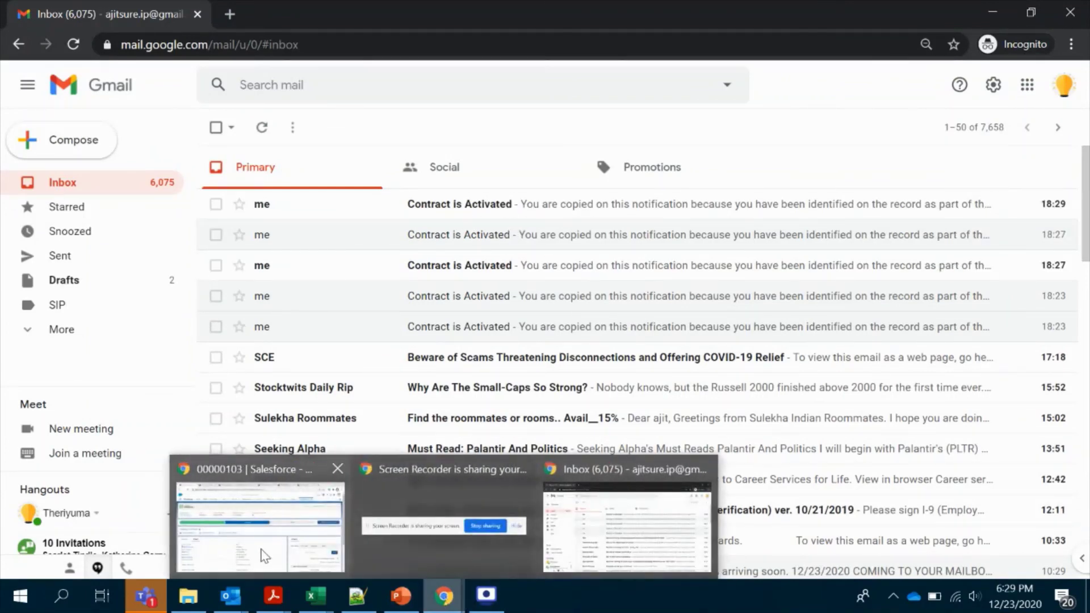
{"action": "left_click", "coordinate": [260, 527]}
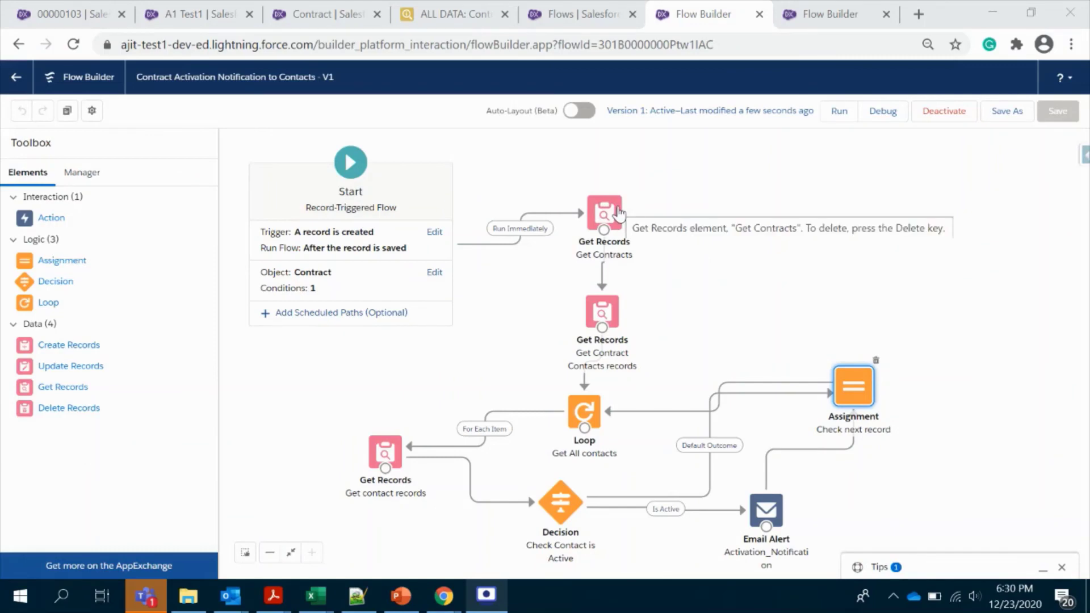